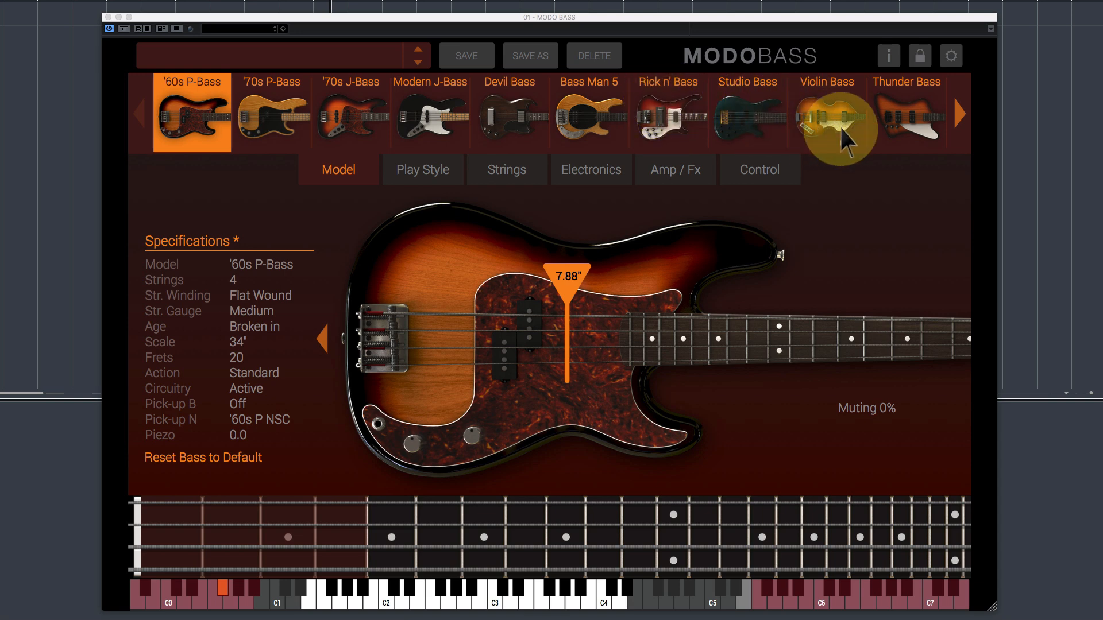
Look through the full range of bass models up to the Flame Bass and return to the start of the list
{"action": "left_click", "coordinate": [960, 111]}
{"action": "left_click", "coordinate": [959, 110]}
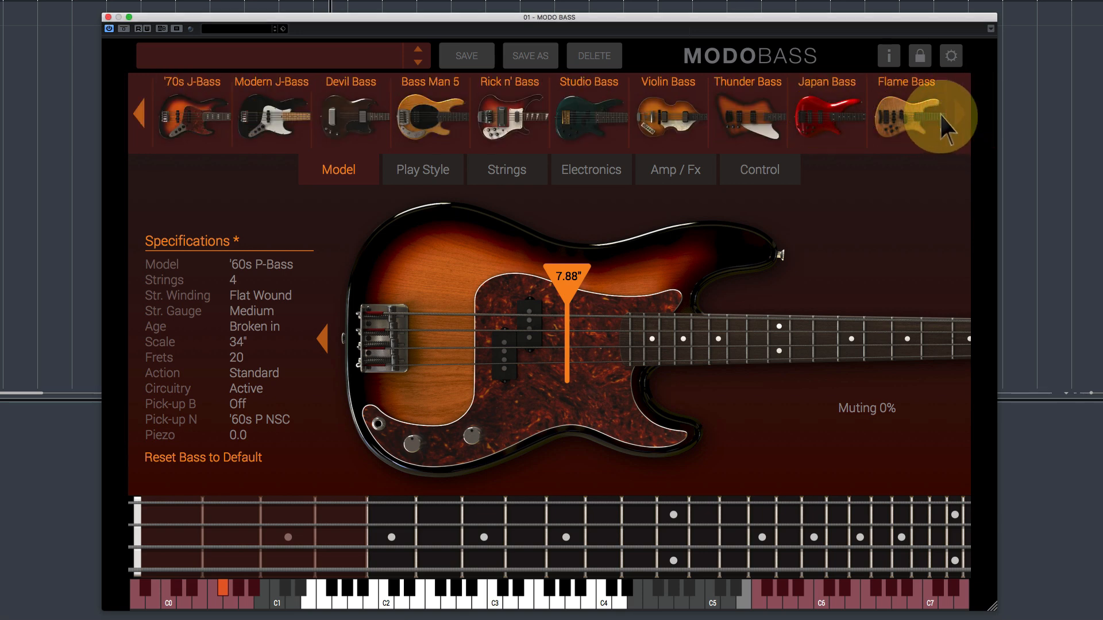
{"action": "left_click", "coordinate": [139, 110]}
{"action": "left_click", "coordinate": [139, 110]}
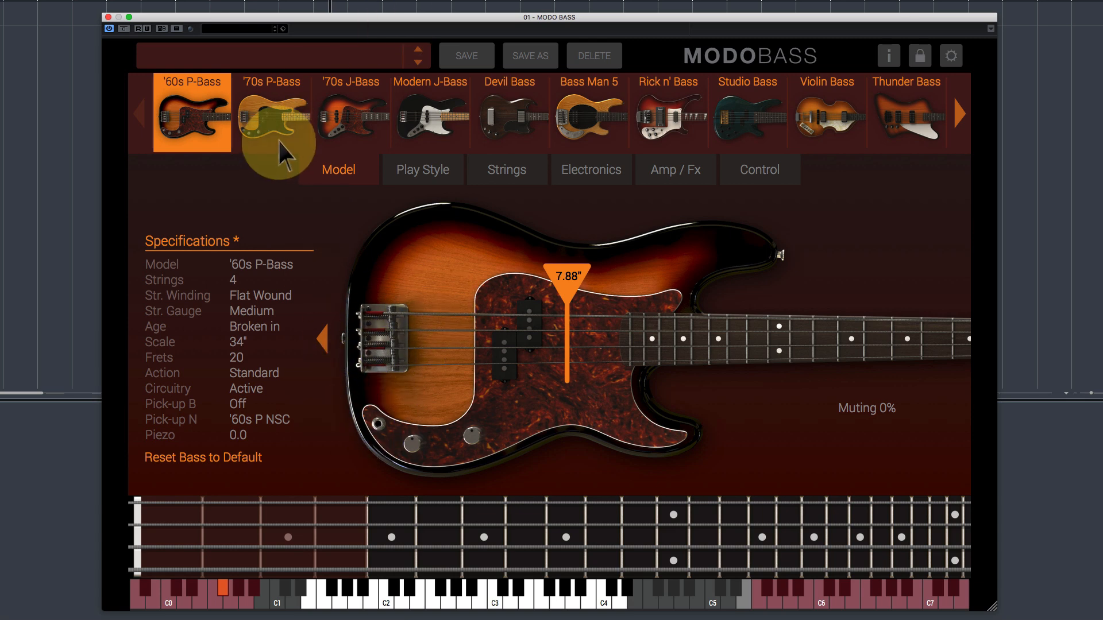
Preview the '70s P-Bass, '70s J-Bass and Modern J-Bass, and return to the '60s P-Bass
{"action": "left_click", "coordinate": [277, 118]}
{"action": "left_click", "coordinate": [347, 118]}
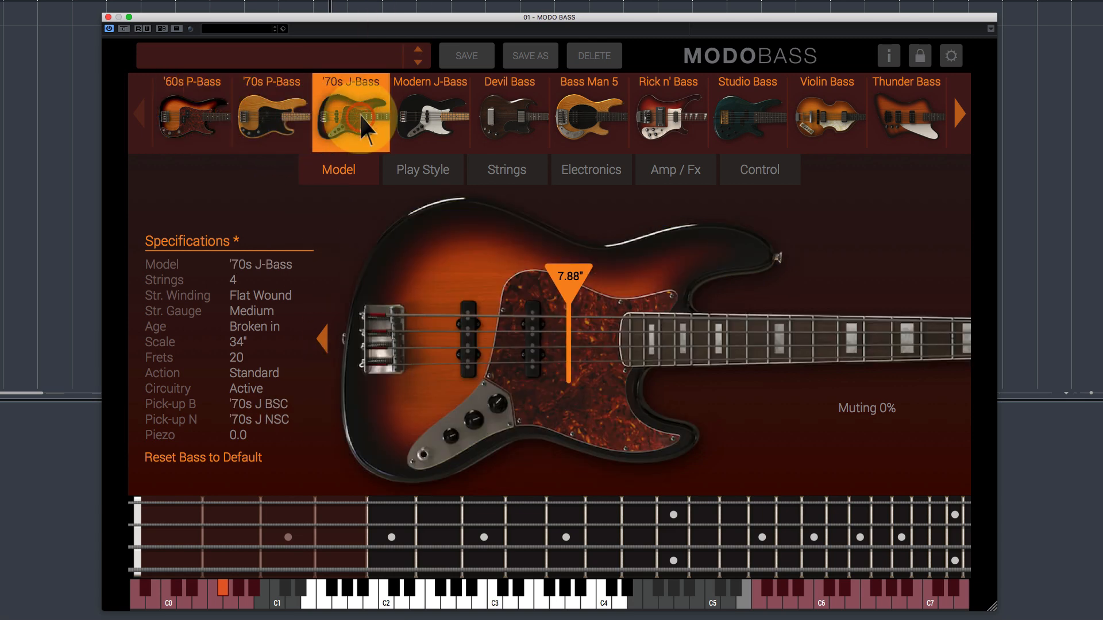
{"action": "left_click", "coordinate": [440, 122]}
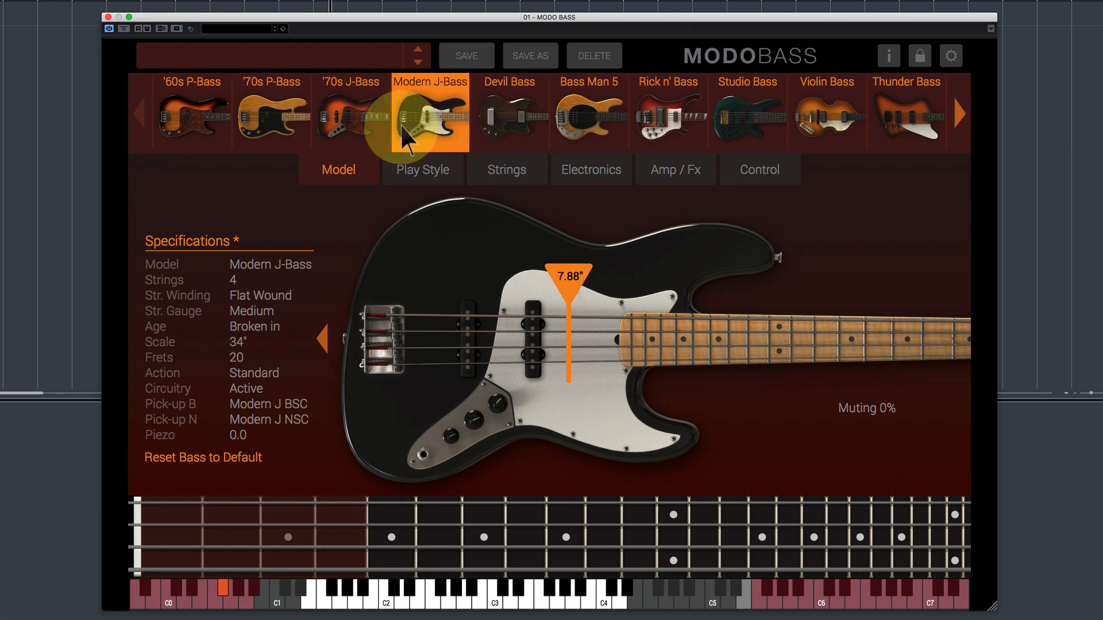
{"action": "left_click", "coordinate": [185, 116]}
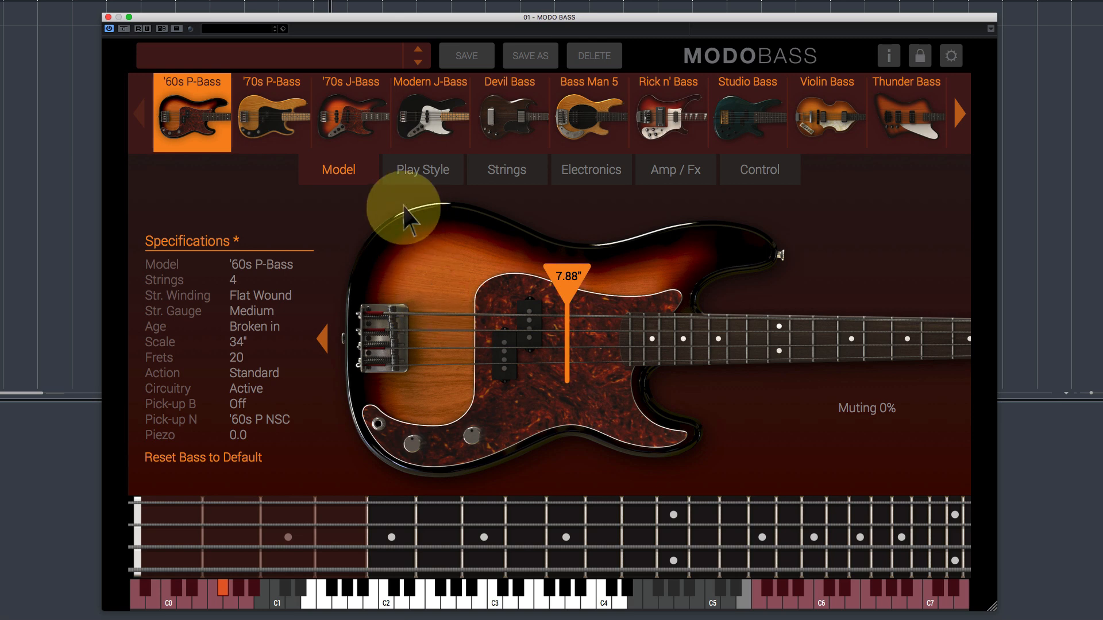
Examine the Play Style, Strings, Electronics, Amp / Fx and Control settings, and return to the model selection
{"action": "left_click", "coordinate": [343, 171]}
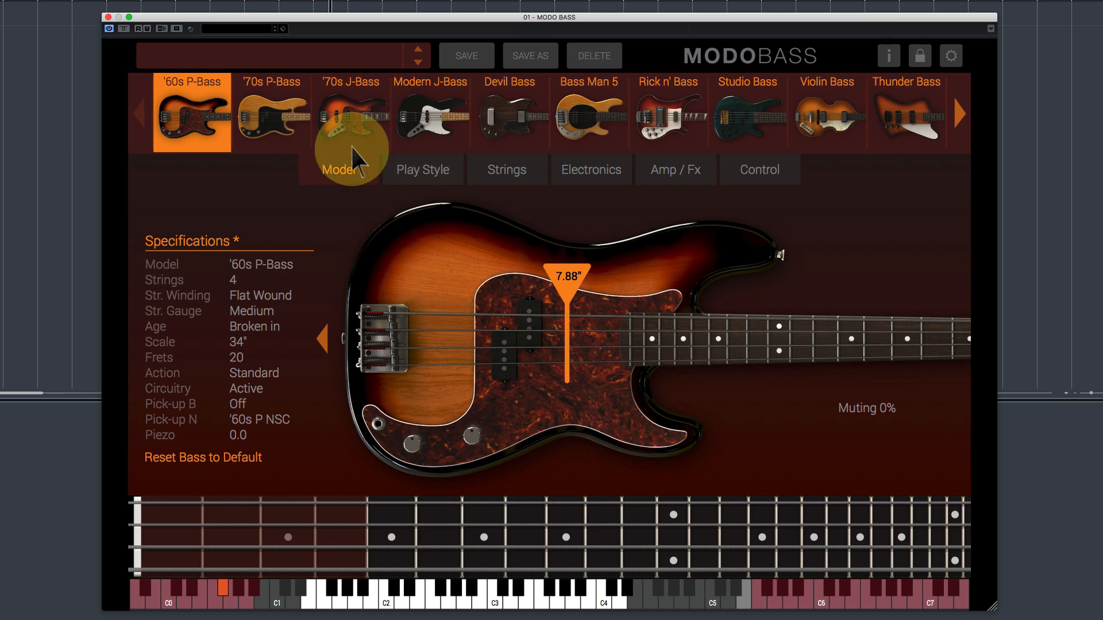
{"action": "left_click", "coordinate": [429, 172]}
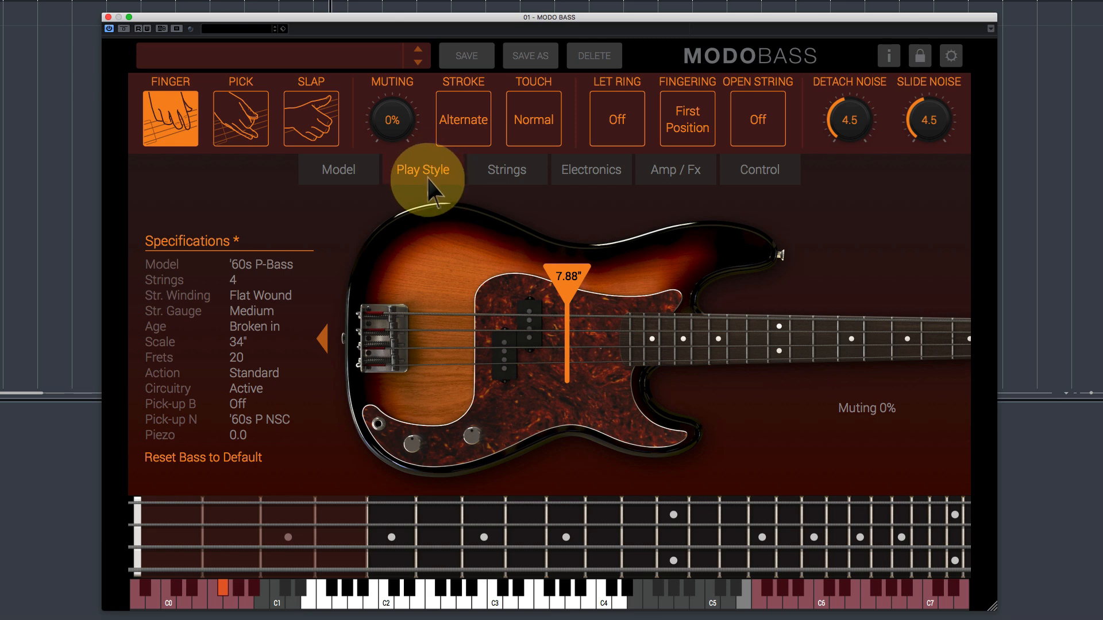
{"action": "left_click", "coordinate": [505, 172]}
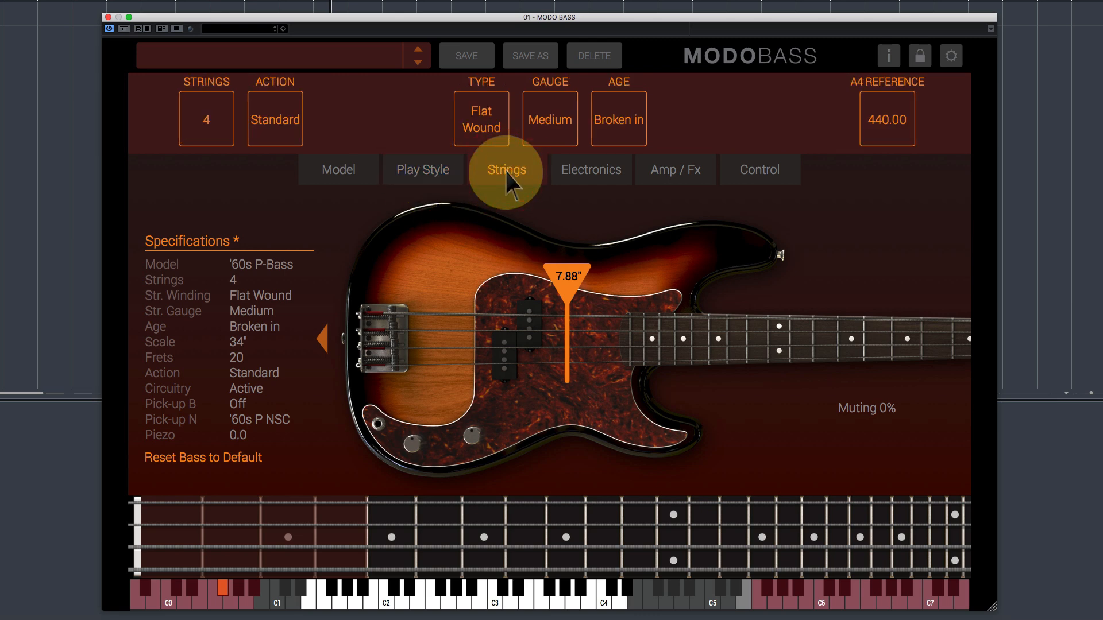
{"action": "left_click", "coordinate": [584, 175]}
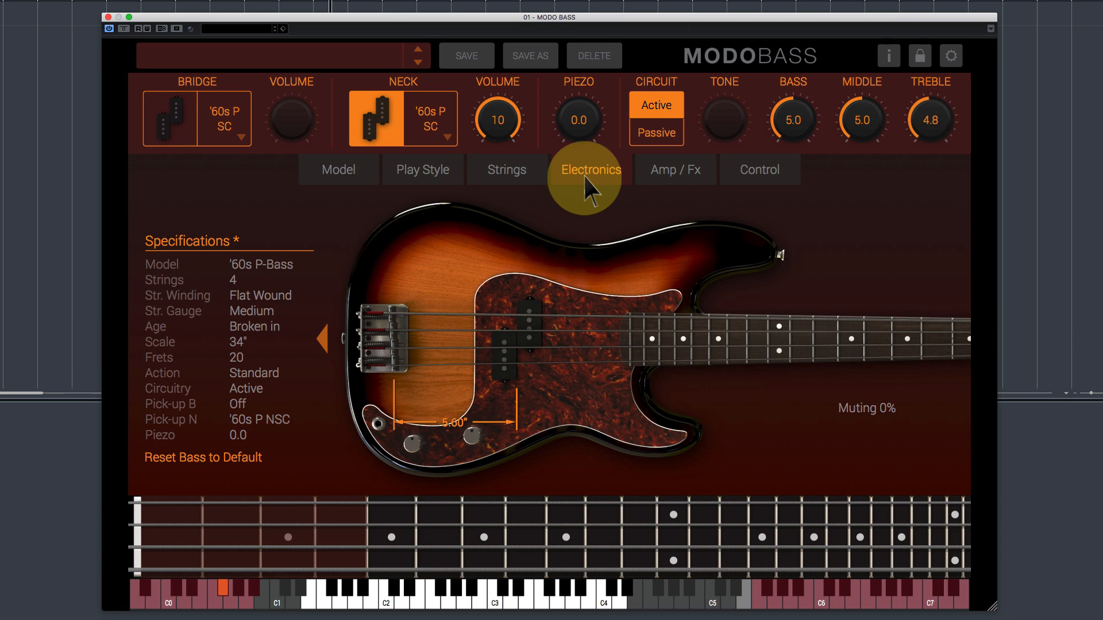
{"action": "left_click", "coordinate": [671, 173]}
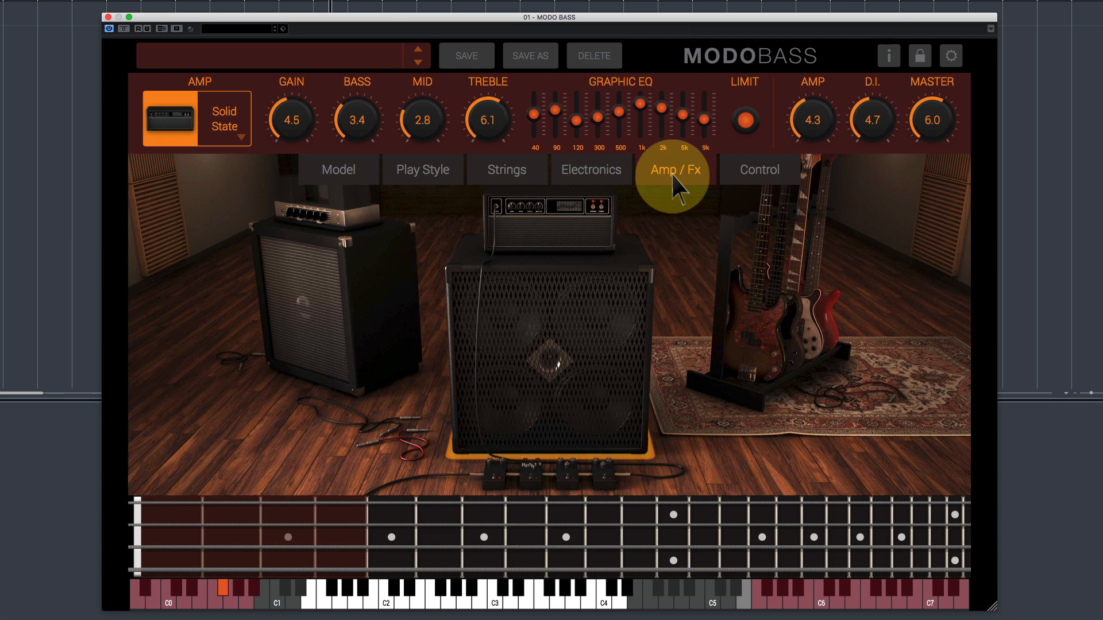
{"action": "left_click", "coordinate": [755, 173]}
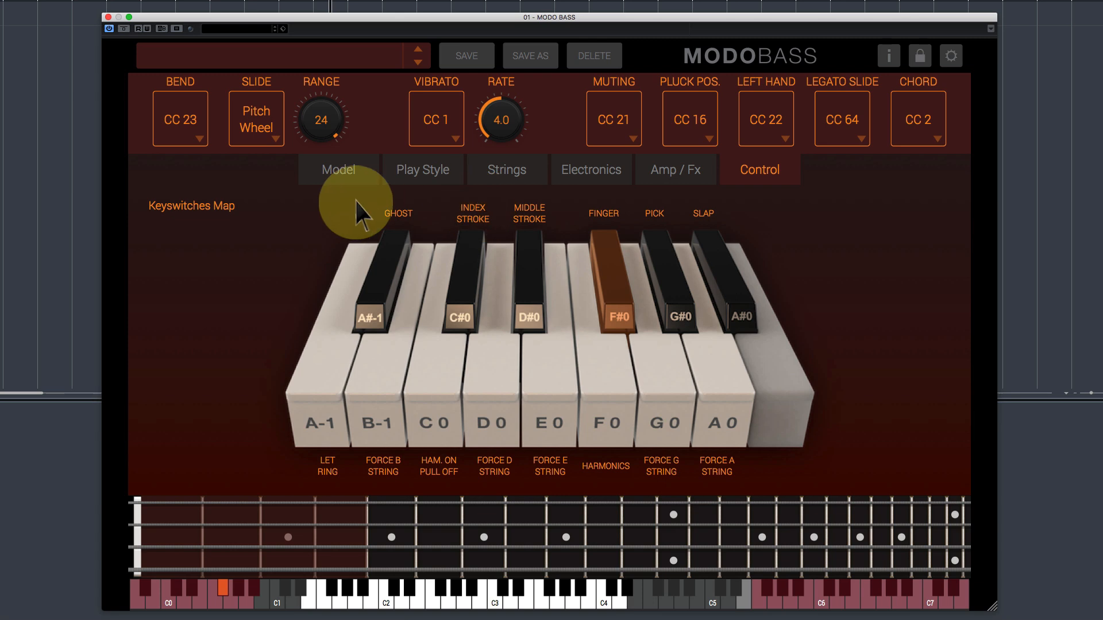
{"action": "left_click", "coordinate": [345, 172]}
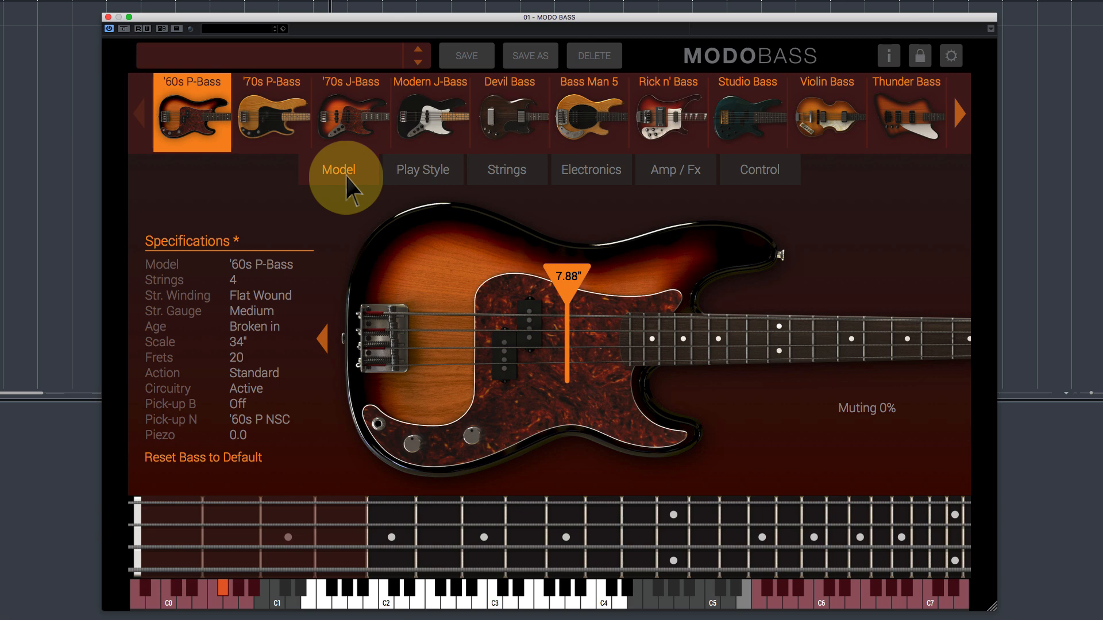
Audition the '60s P-Bass, '70s P-Bass, '70s J-Bass, Modern J-Bass and Devil Bass models one by one
{"action": "left_click", "coordinate": [194, 116]}
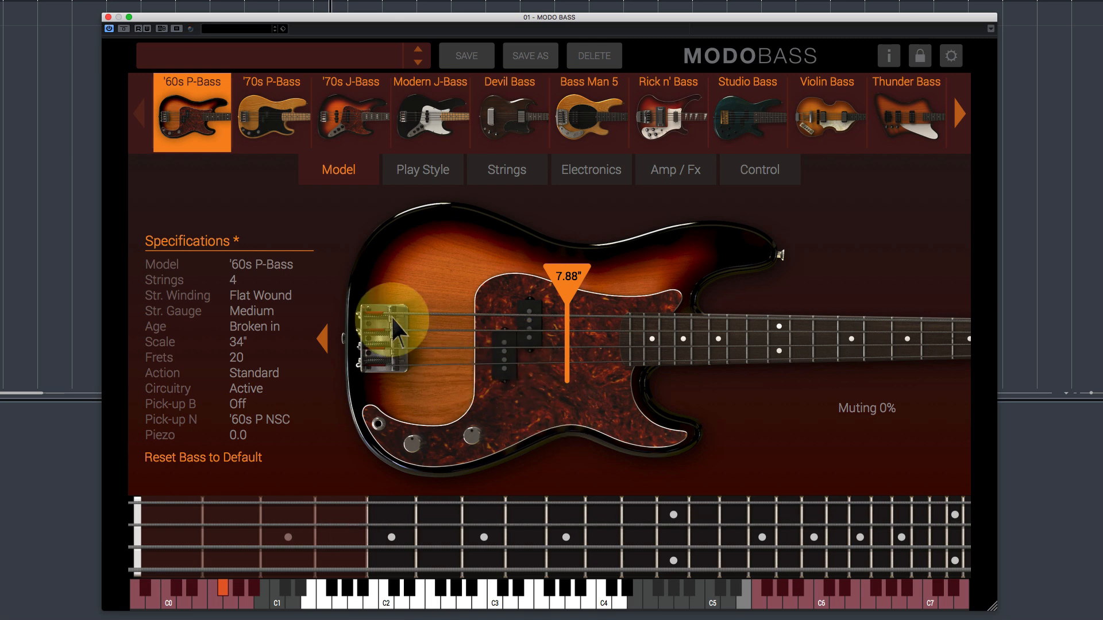
{"action": "left_click", "coordinate": [278, 118]}
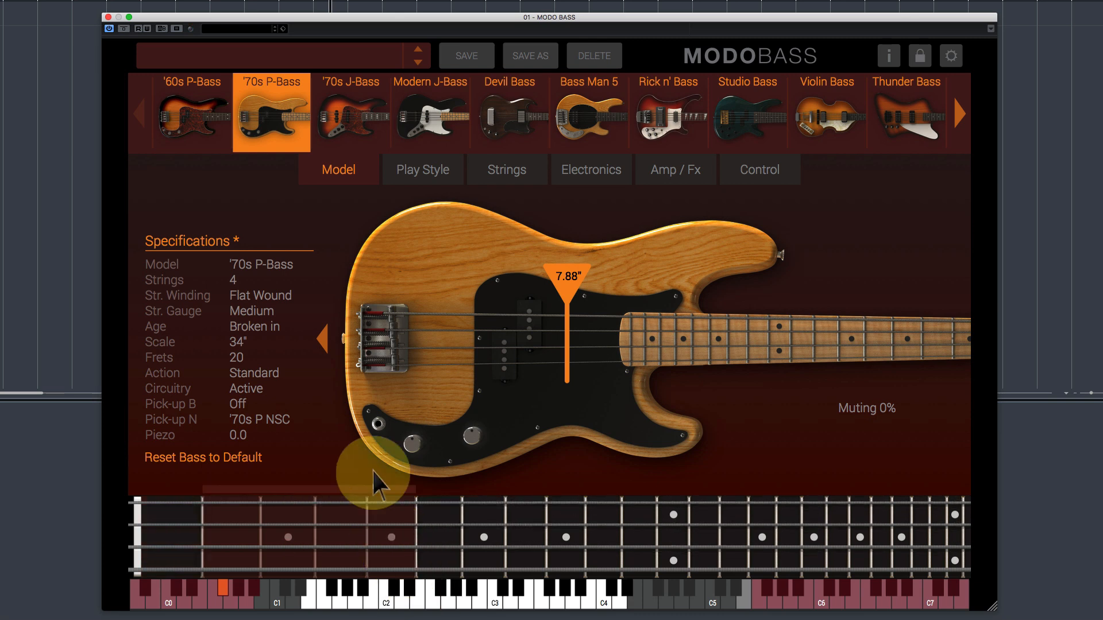
{"action": "left_click", "coordinate": [348, 108]}
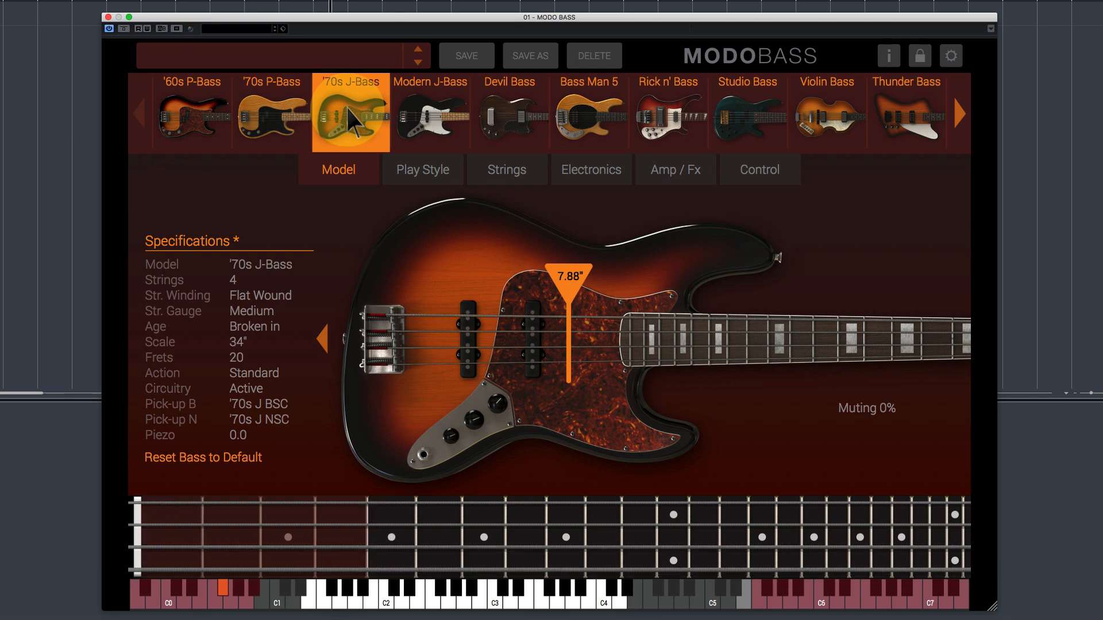
{"action": "left_click", "coordinate": [421, 131]}
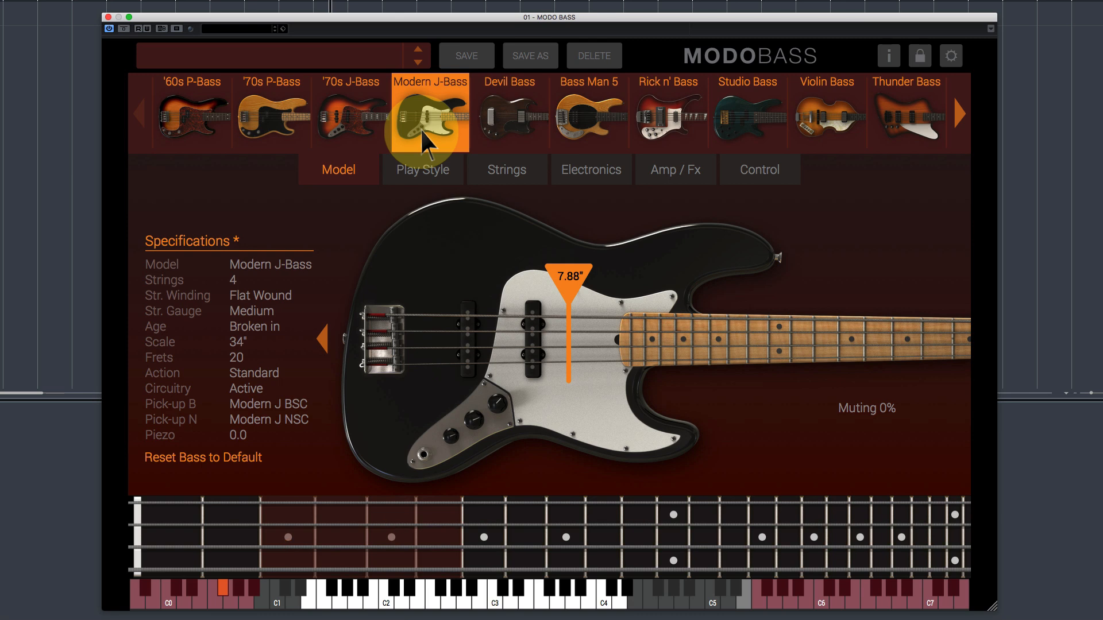
{"action": "left_click", "coordinate": [515, 144]}
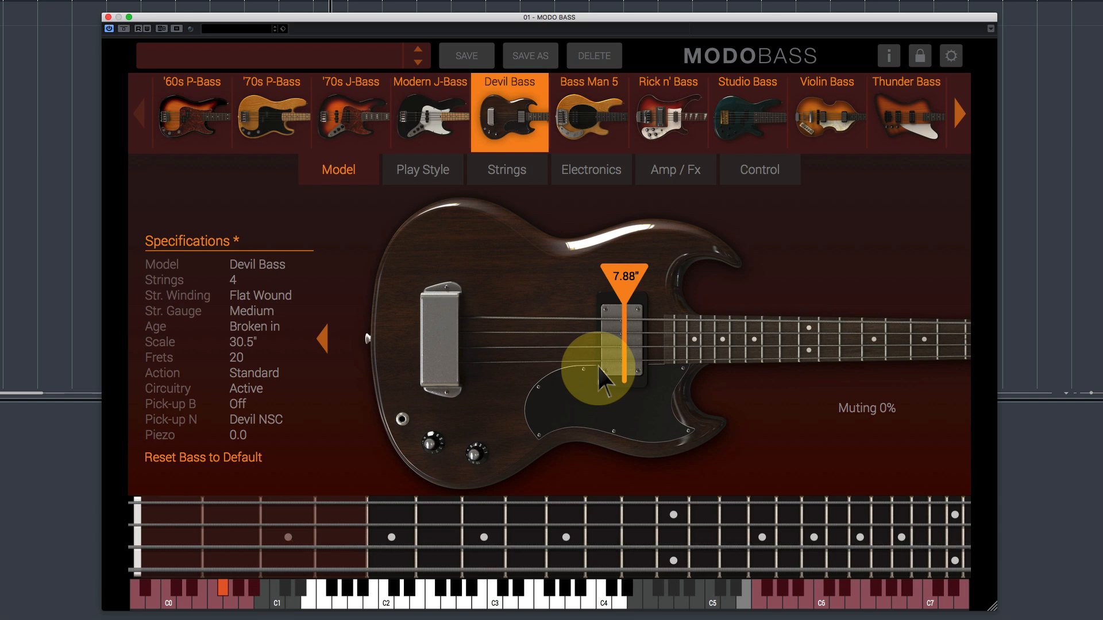
Audition the Bass Man 5, Rick n' Bass, Studio Bass, Violin Bass and Thunder Bass models one by one
{"action": "left_click", "coordinate": [594, 122]}
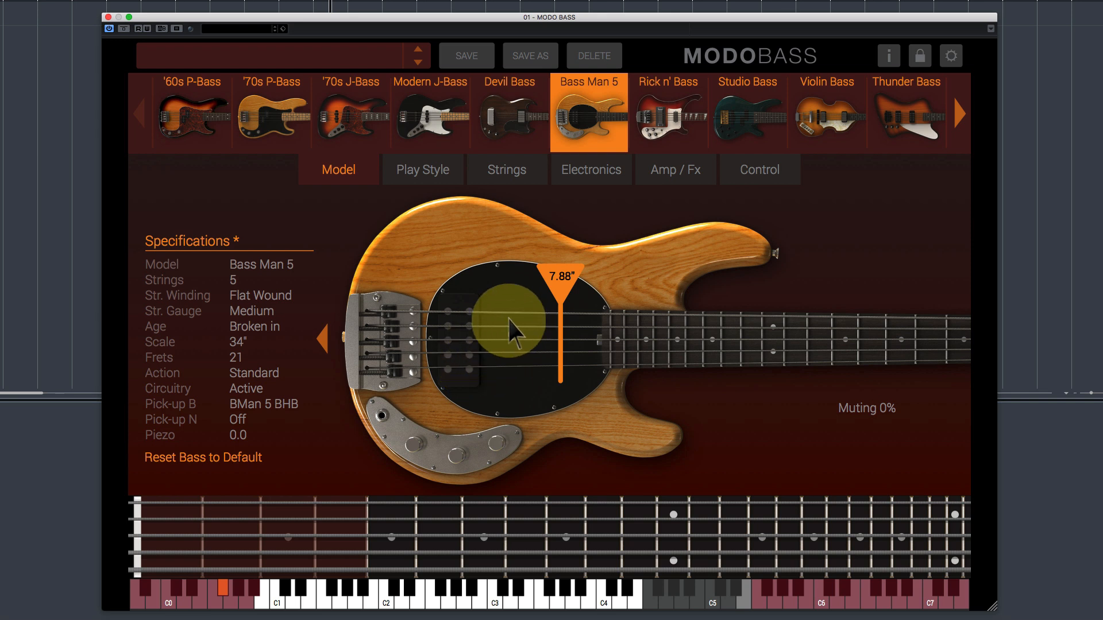
{"action": "left_click", "coordinate": [673, 82]}
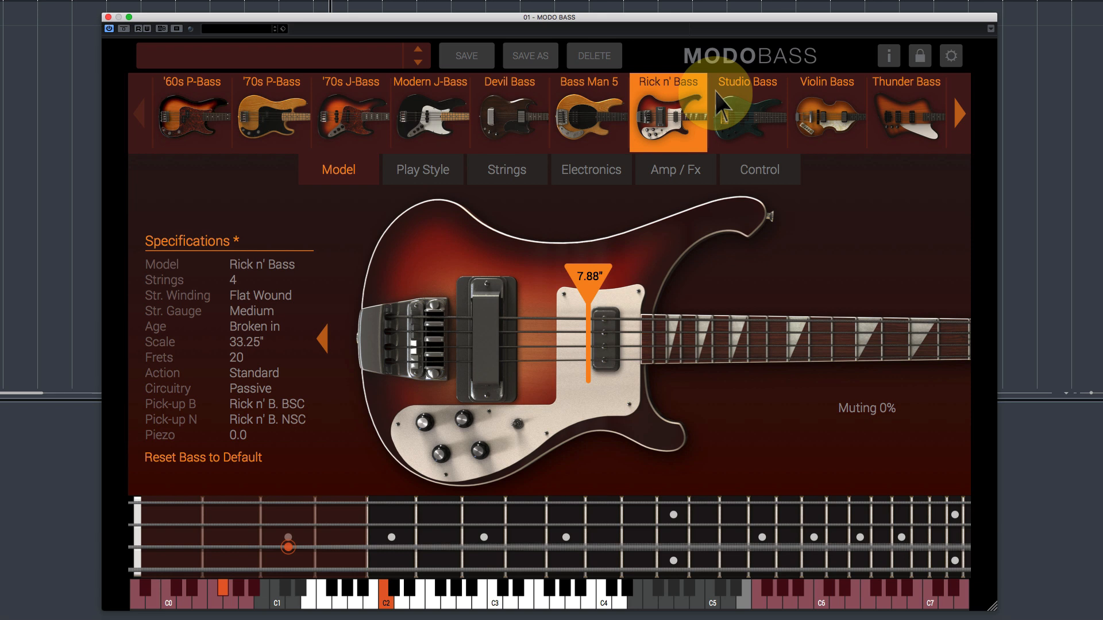
{"action": "left_click", "coordinate": [752, 114]}
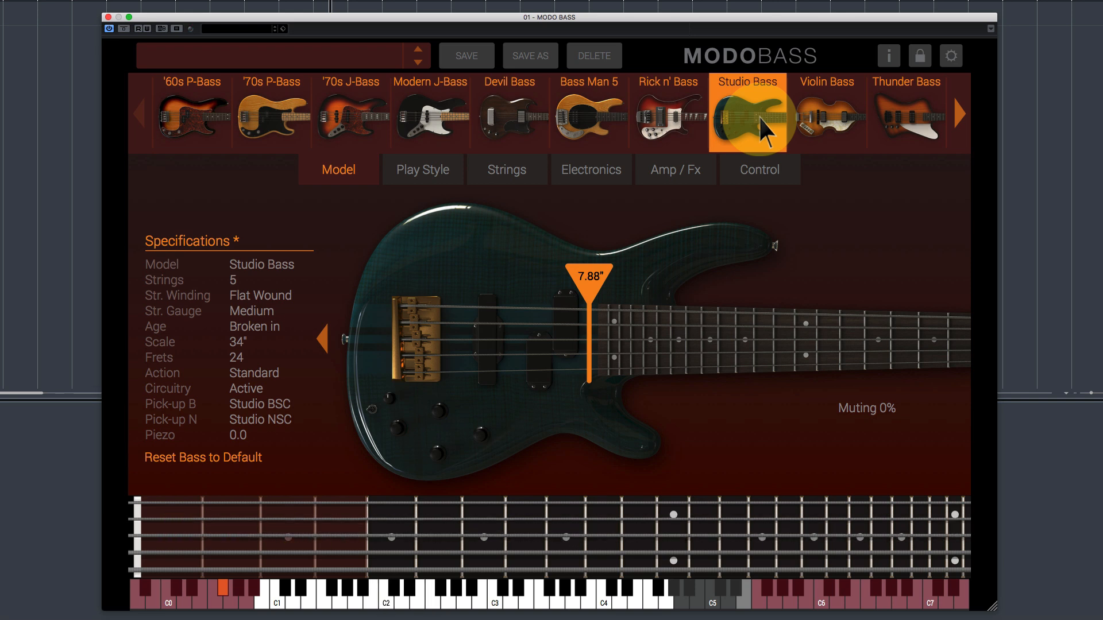
{"action": "left_click", "coordinate": [822, 119]}
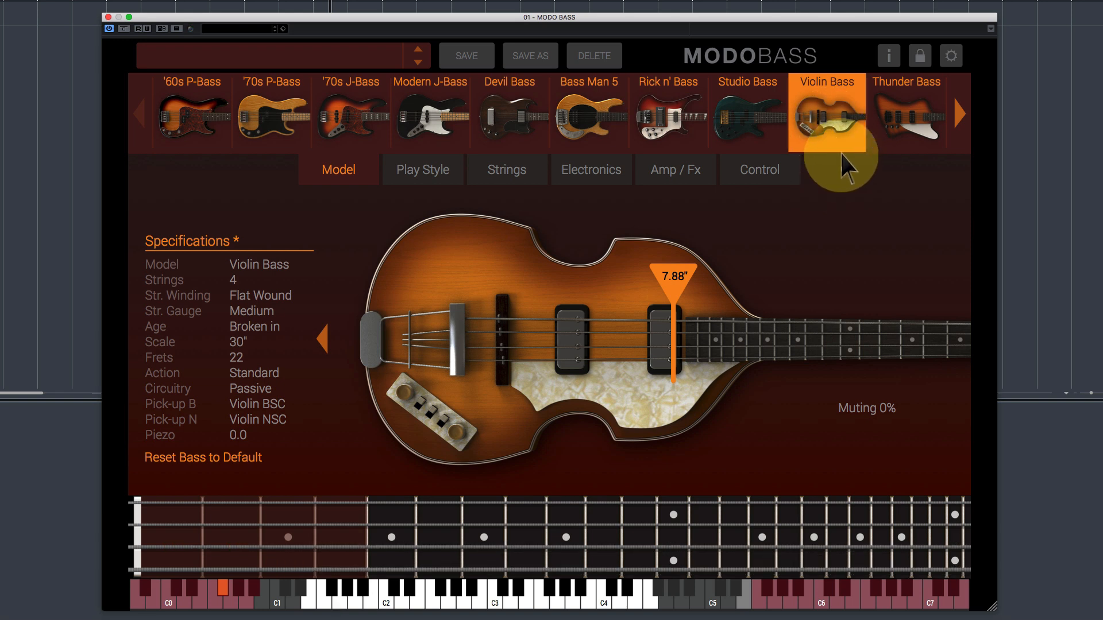
{"action": "left_click", "coordinate": [896, 124]}
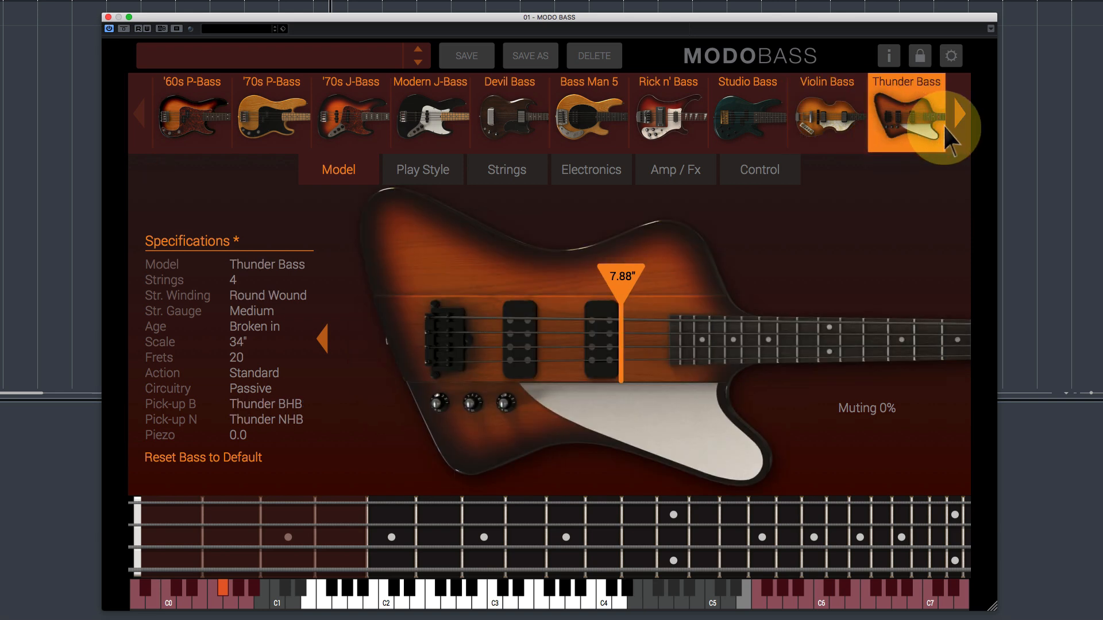
Audition the last two models in the collection, the Japan Bass and the Flame Bass
{"action": "left_click", "coordinate": [961, 122]}
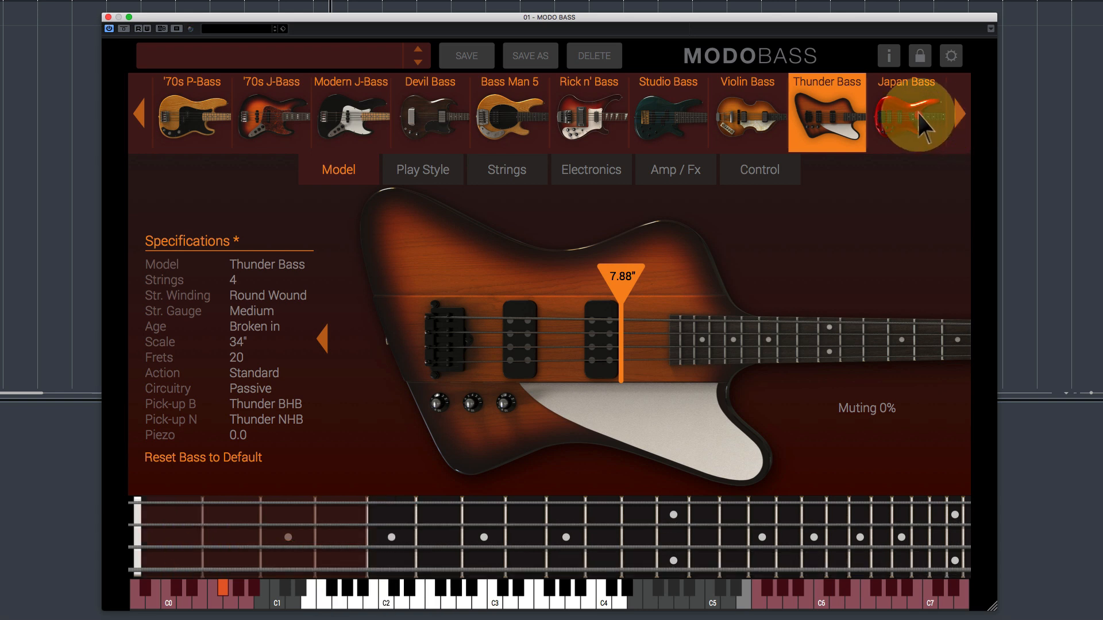
{"action": "left_click", "coordinate": [917, 112]}
{"action": "left_click", "coordinate": [957, 118]}
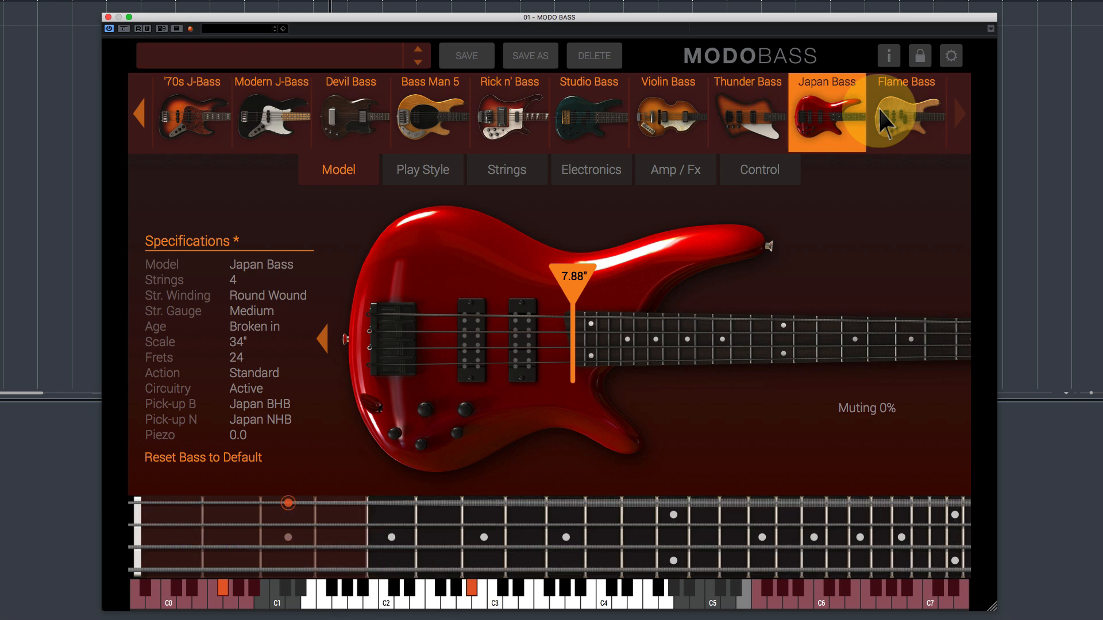
{"action": "left_click", "coordinate": [901, 115]}
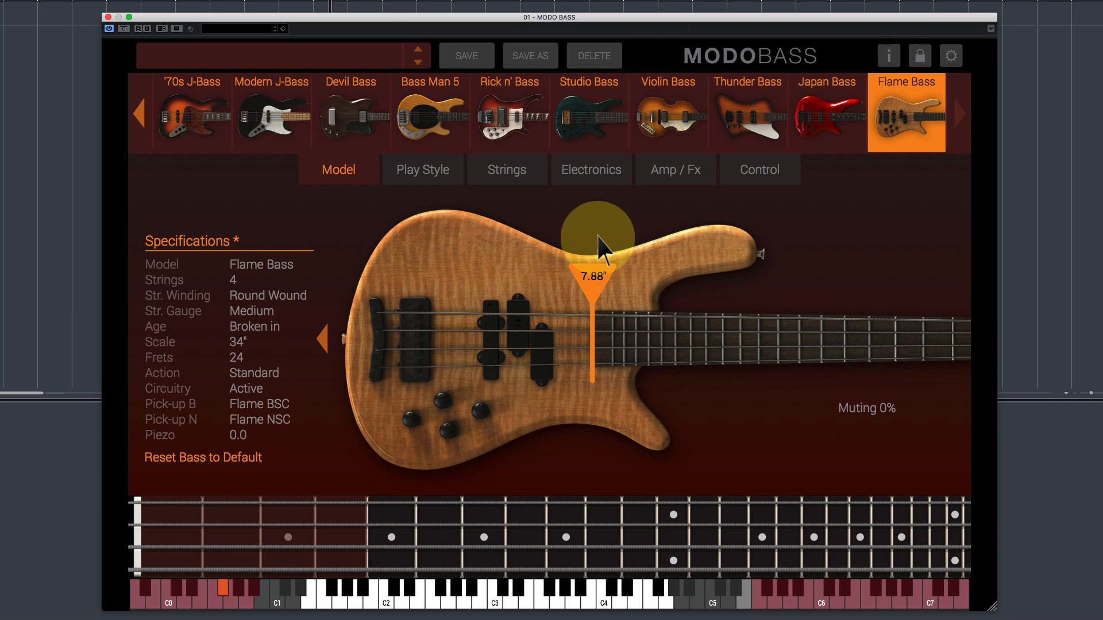
Select the Studio Bass and try plucking positions of about 1.80, 8.23 and 4.99 inches, settling at about 4.28 inches
{"action": "left_click", "coordinate": [586, 141]}
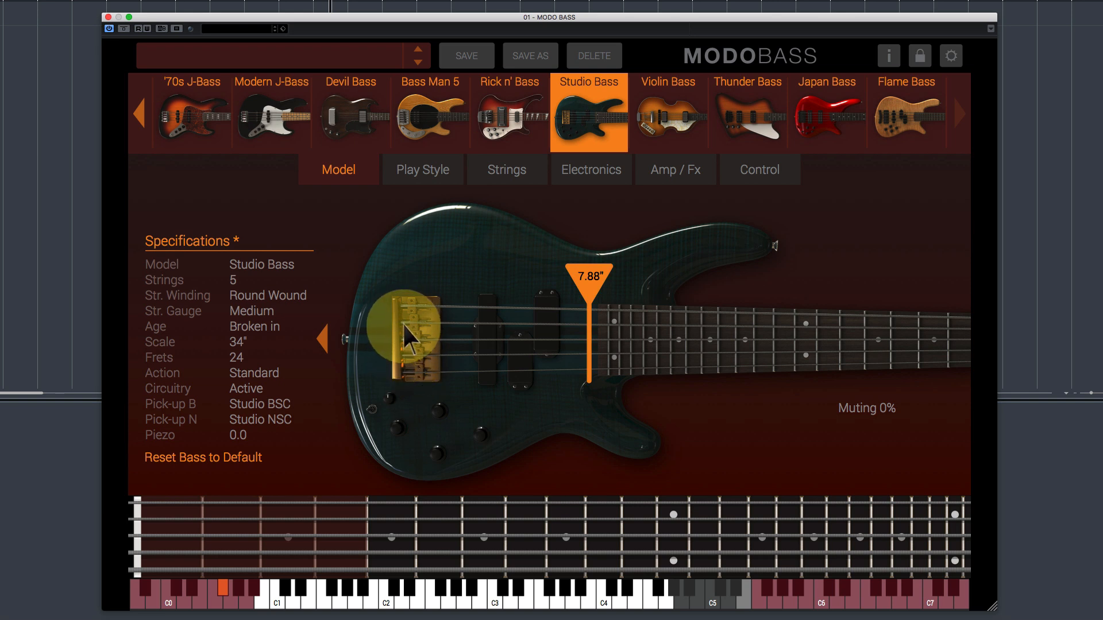
{"action": "left_click_drag", "start_coordinate": [574, 276], "coordinate": [423, 265]}
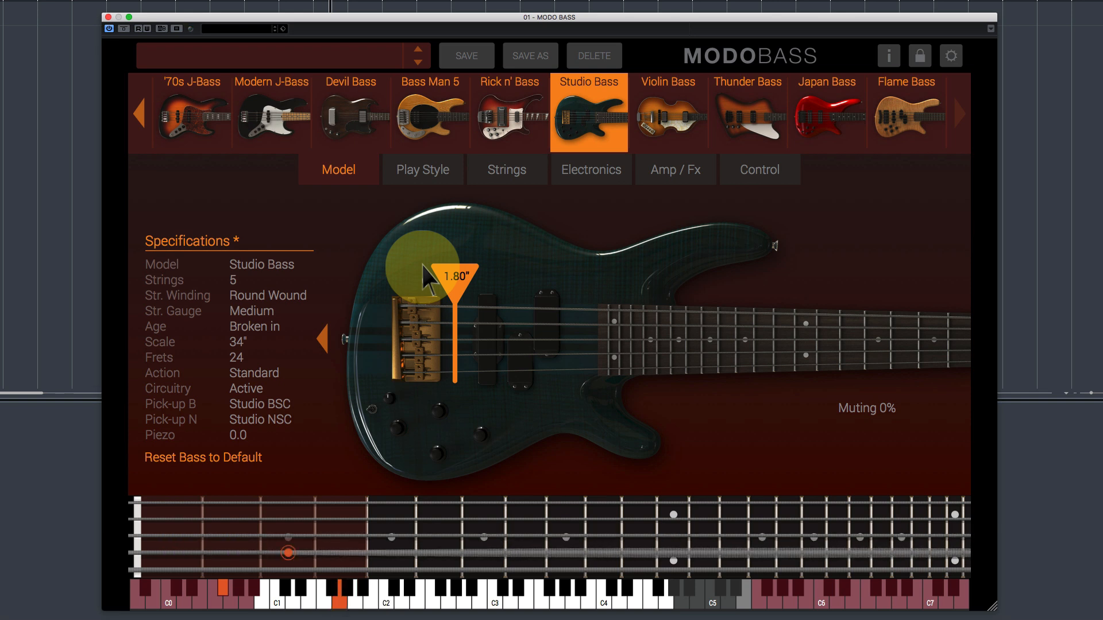
{"action": "mouse_move", "coordinate": [422, 264]}
{"action": "left_mouse_down"}
{"action": "mouse_move", "coordinate": [453, 278]}
{"action": "mouse_move", "coordinate": [594, 274]}
{"action": "left_mouse_up"}
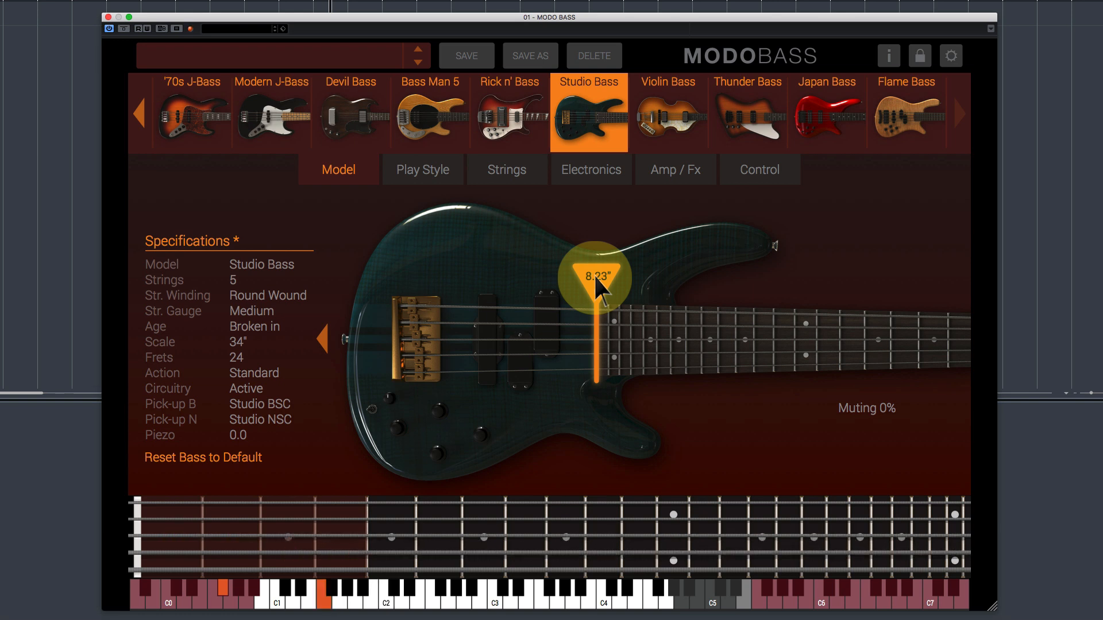
{"action": "left_click_drag", "start_coordinate": [594, 275], "coordinate": [526, 275]}
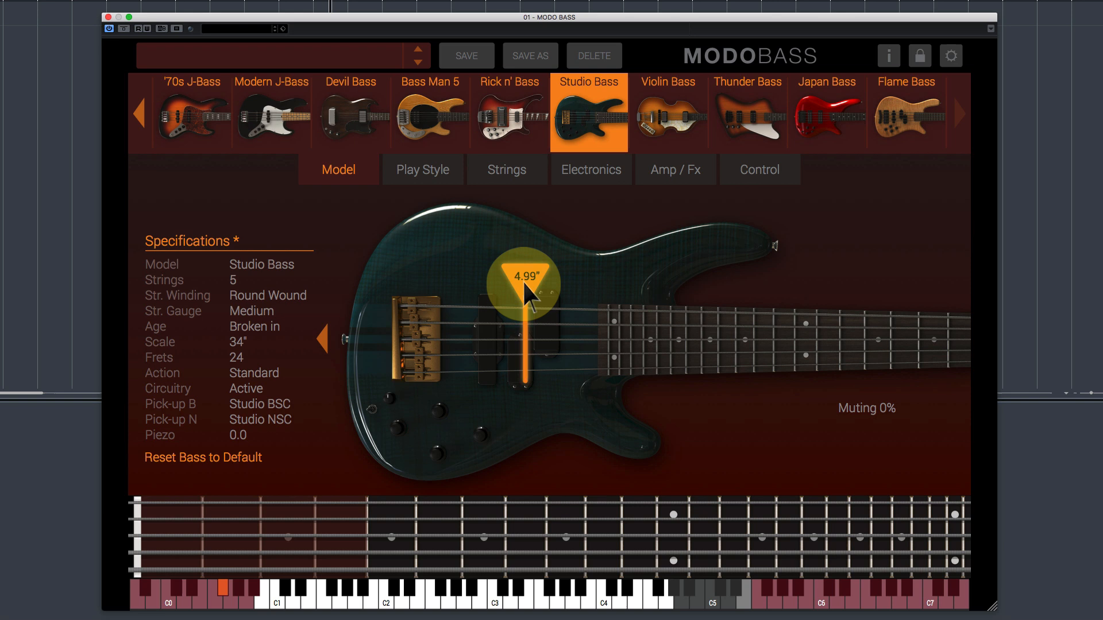
{"action": "double_click", "coordinate": [524, 282]}
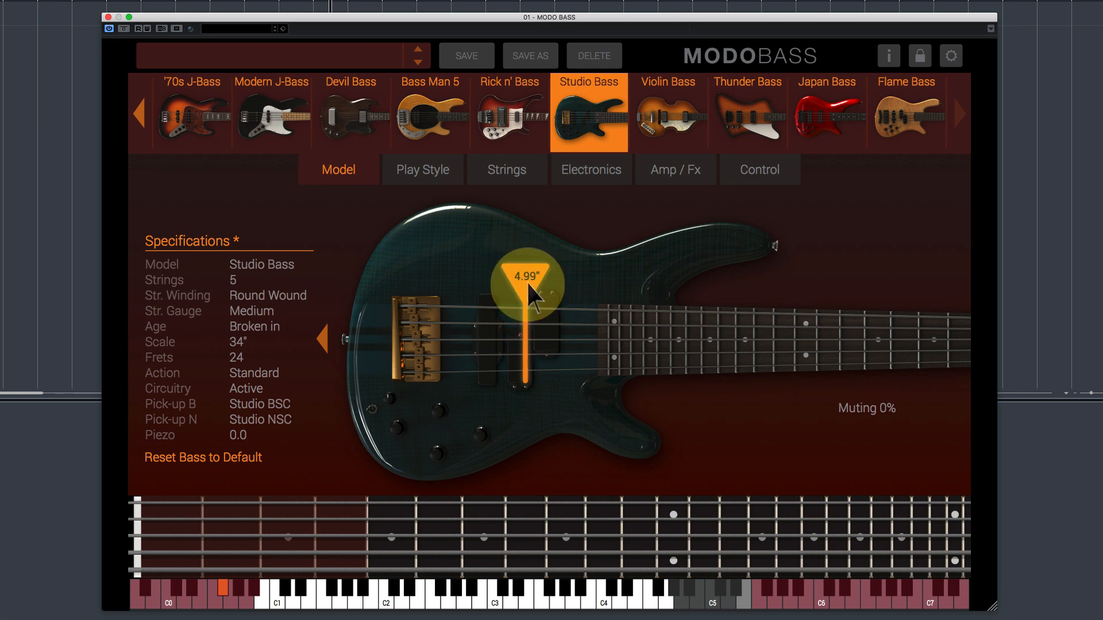
{"action": "left_click", "coordinate": [529, 285]}
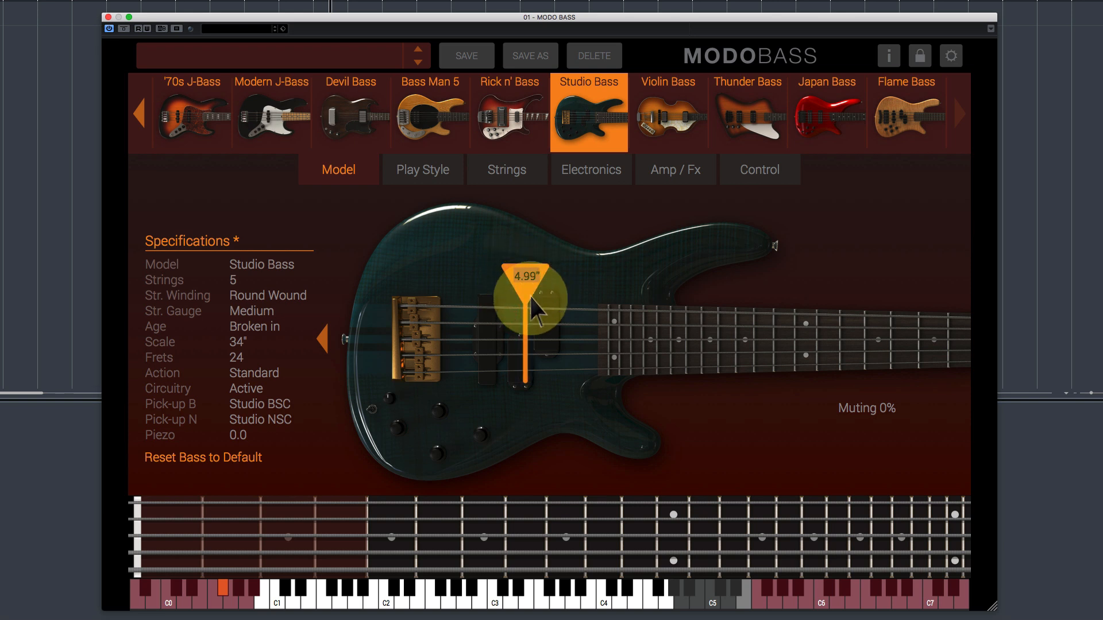
{"action": "left_click", "coordinate": [528, 292]}
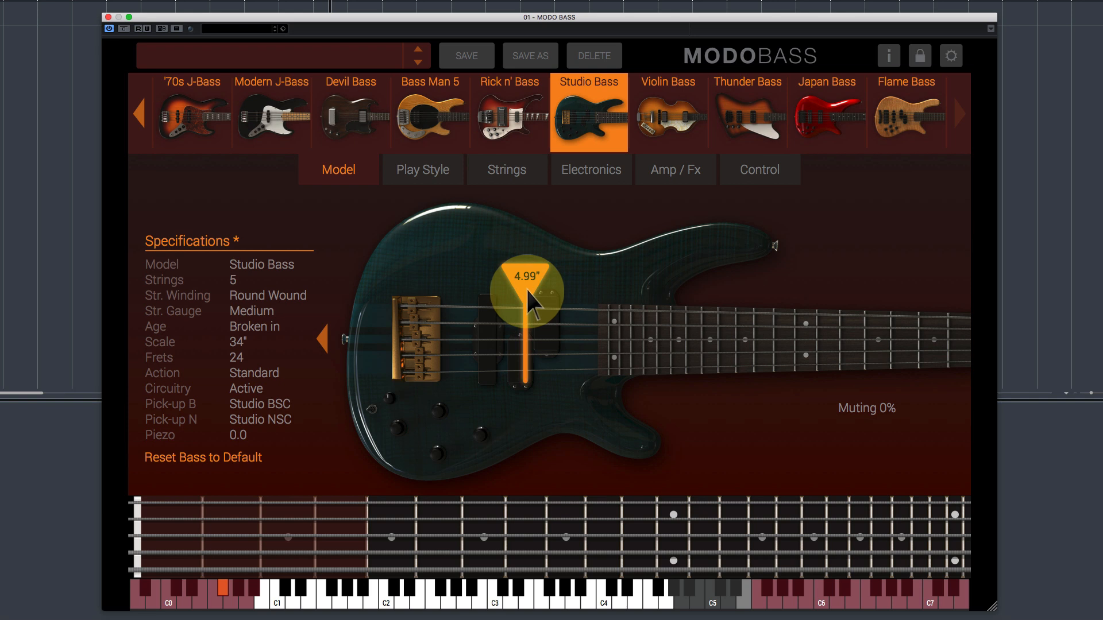
{"action": "mouse_move", "coordinate": [526, 288]}
{"action": "left_mouse_down"}
{"action": "mouse_move", "coordinate": [504, 287]}
{"action": "mouse_move", "coordinate": [553, 284]}
{"action": "mouse_move", "coordinate": [478, 283]}
{"action": "mouse_move", "coordinate": [509, 282]}
{"action": "left_mouse_up"}
Move the plucking position to about 2.68 inches and set the play style's muting to 76%
{"action": "left_click", "coordinate": [425, 172]}
{"action": "left_click", "coordinate": [425, 174]}
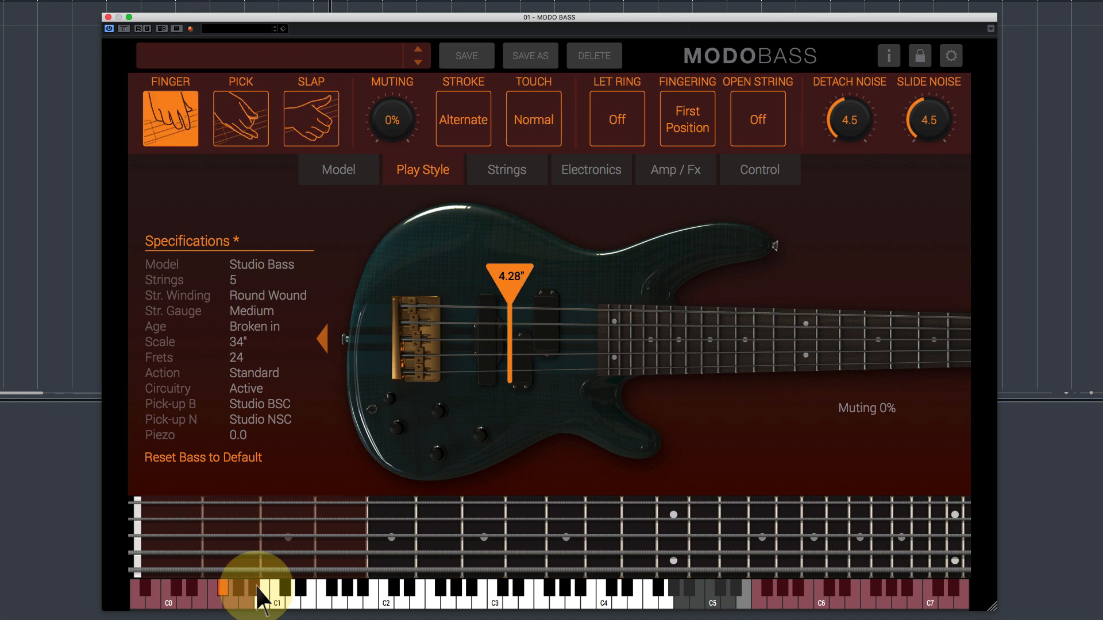
{"action": "mouse_move", "coordinate": [497, 259]}
{"action": "left_mouse_down"}
{"action": "mouse_move", "coordinate": [540, 279]}
{"action": "mouse_move", "coordinate": [477, 280]}
{"action": "left_mouse_up"}
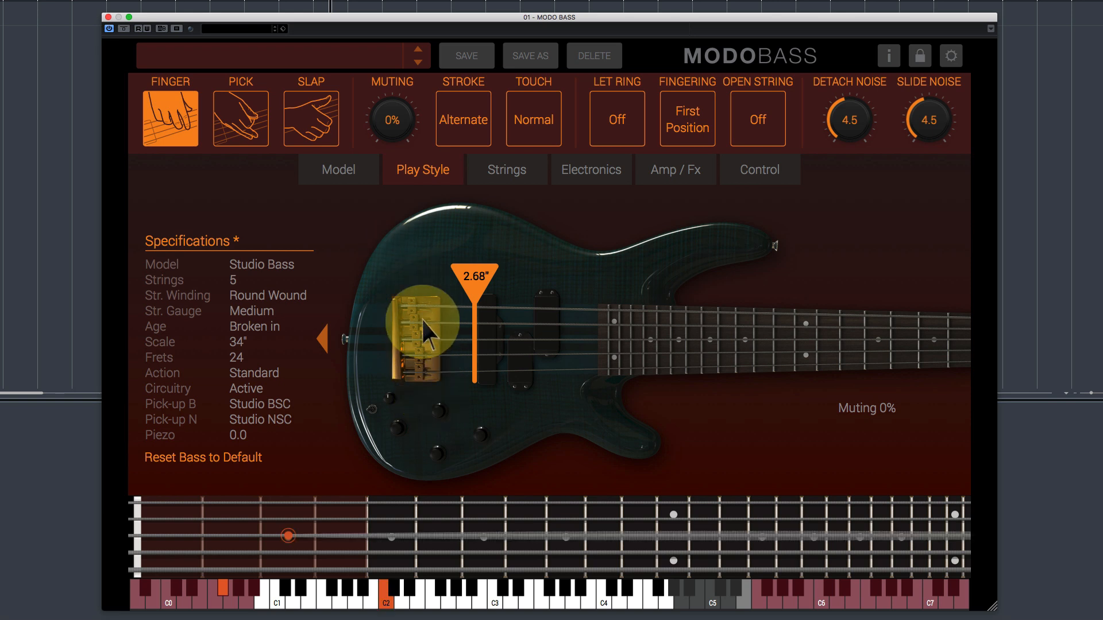
{"action": "left_click_drag", "start_coordinate": [406, 130], "coordinate": [417, 0]}
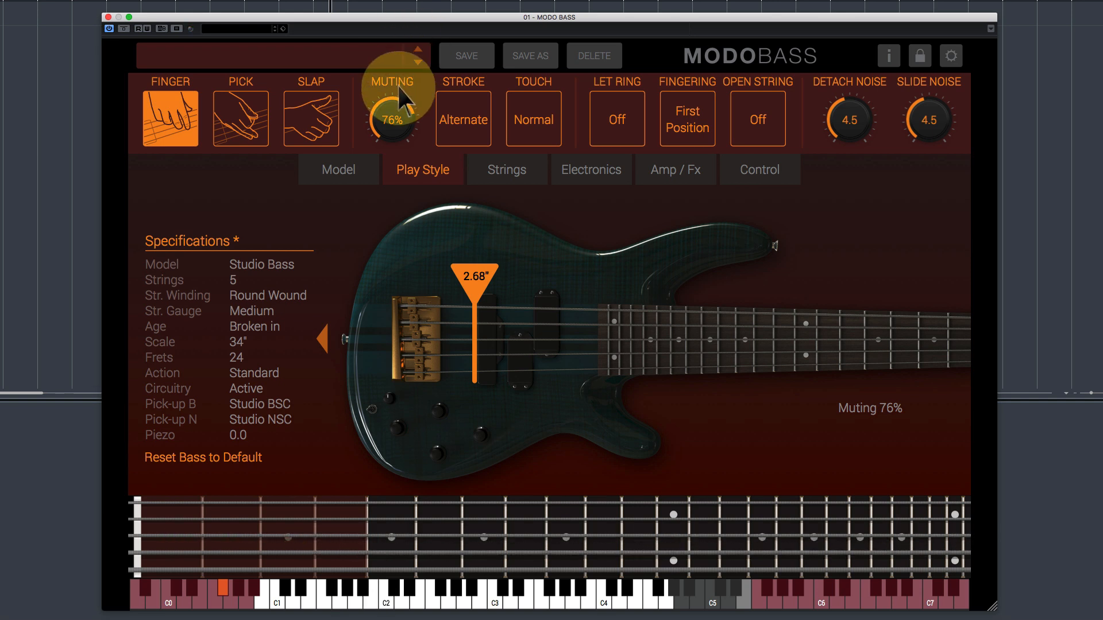
Set the muting to 0%, and try the Index stroke before returning the stroke to Alternate
{"action": "left_click_drag", "start_coordinate": [399, 118], "coordinate": [392, 160]}
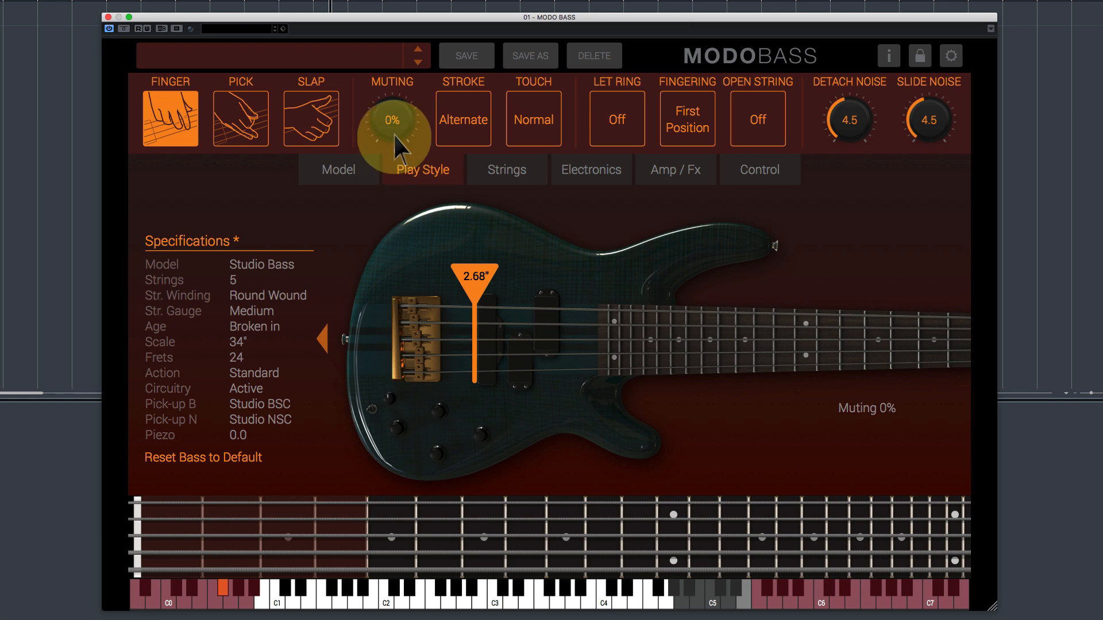
{"action": "left_click", "coordinate": [473, 126]}
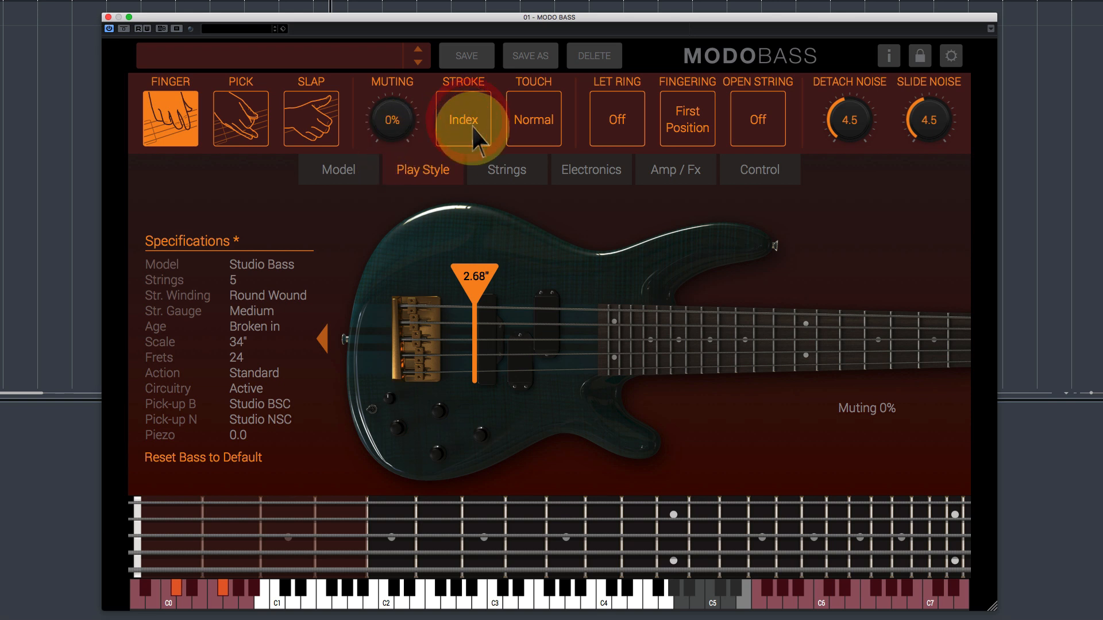
{"action": "left_click", "coordinate": [471, 126]}
{"action": "left_click", "coordinate": [471, 126]}
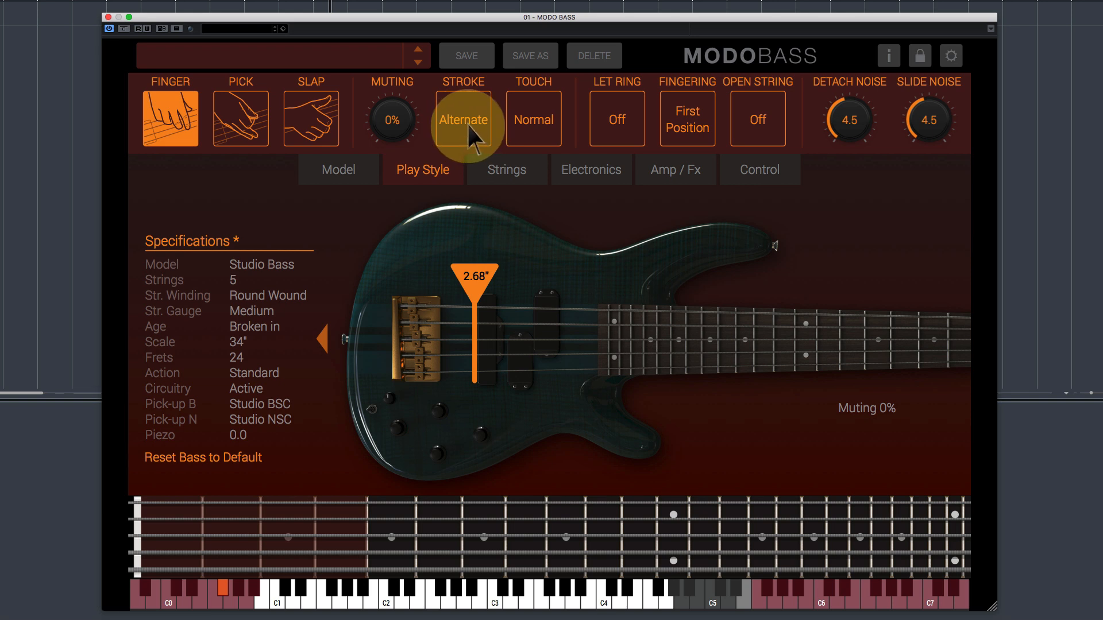
Try the Touch setting, and switch Let Ring on and back off
{"action": "left_click", "coordinate": [536, 124]}
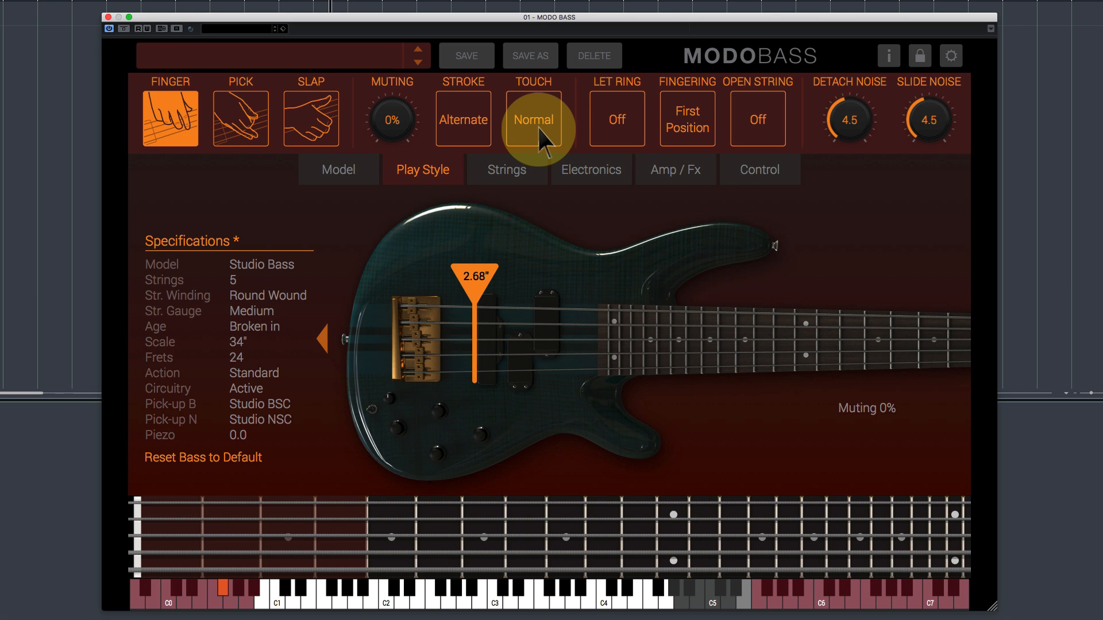
{"action": "left_click", "coordinate": [622, 125]}
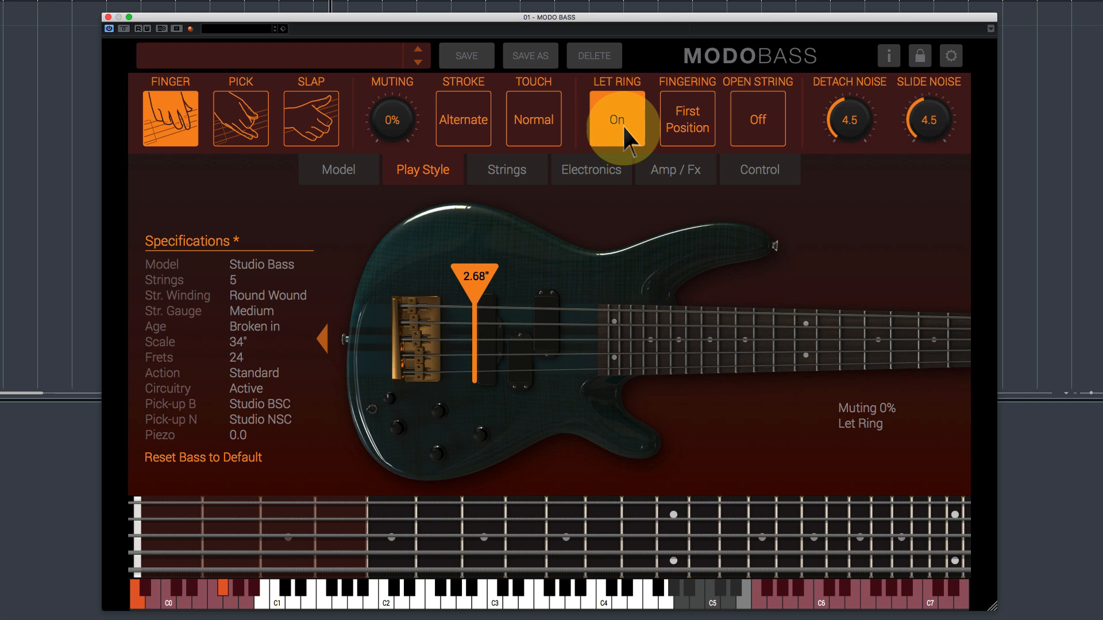
{"action": "left_click", "coordinate": [622, 124]}
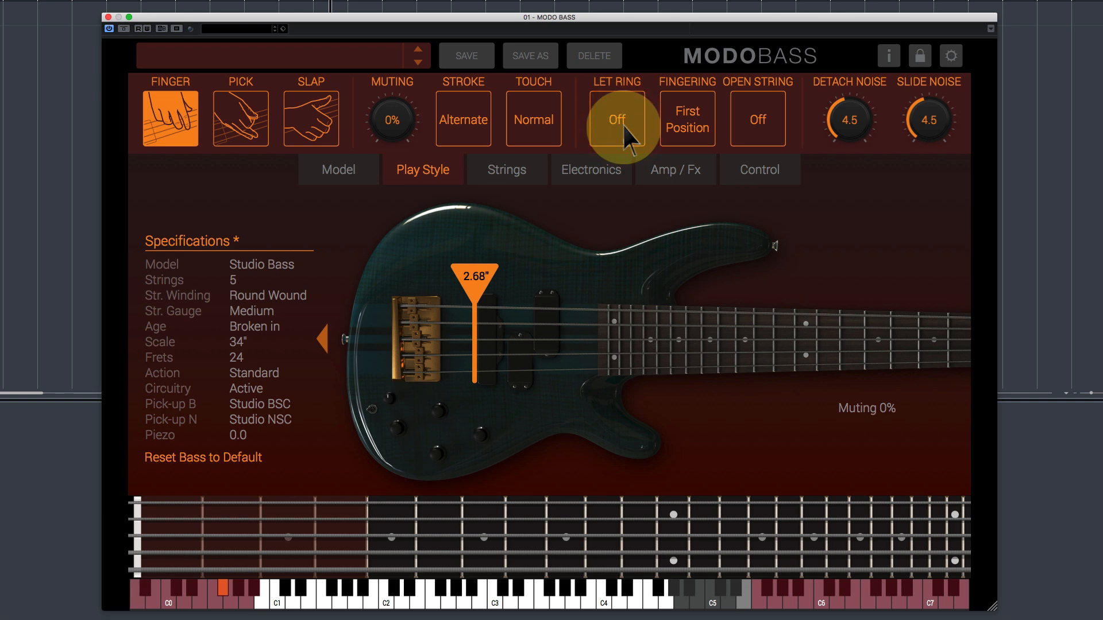
Compare the First Position, Nearest and Easy fingering modes, and set the fingering to Easy
{"action": "left_click", "coordinate": [687, 131]}
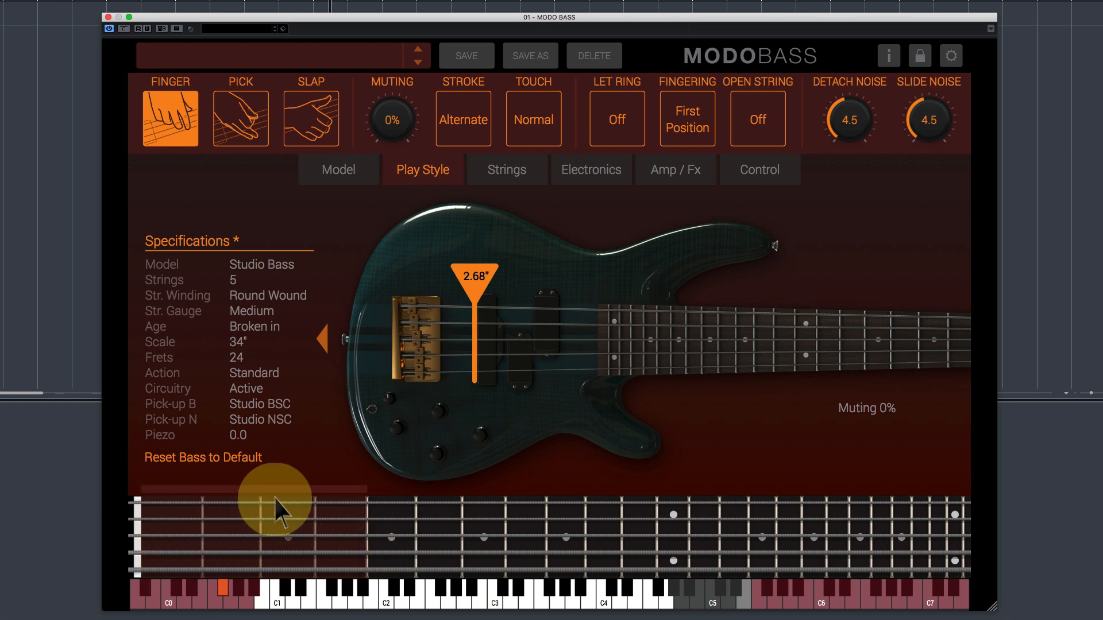
{"action": "left_click", "coordinate": [708, 122]}
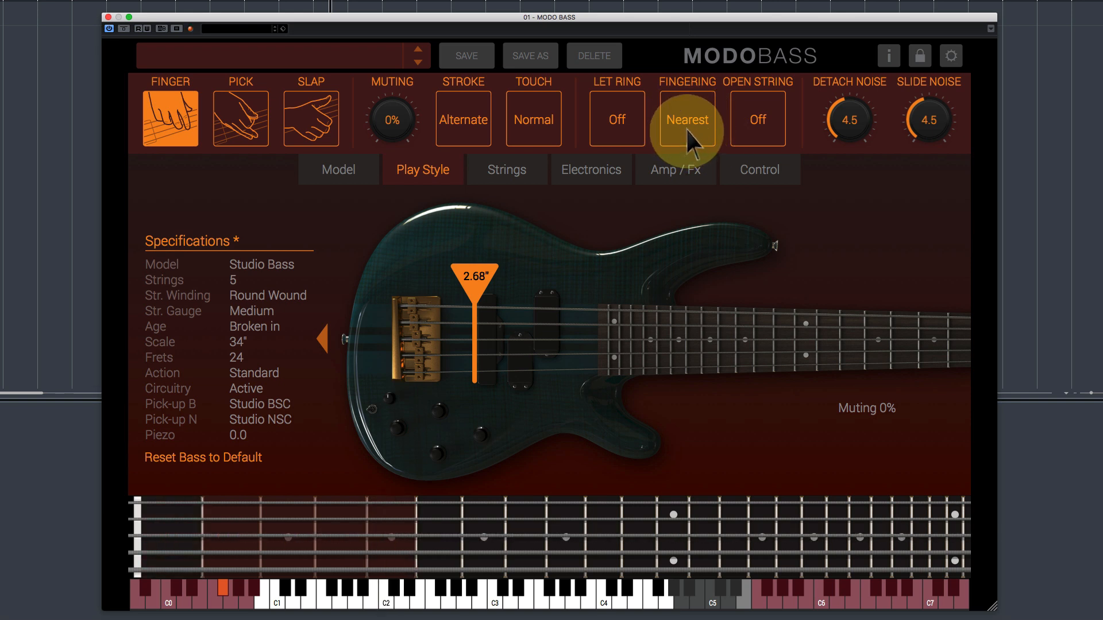
{"action": "left_click", "coordinate": [687, 131]}
{"action": "left_click", "coordinate": [688, 131]}
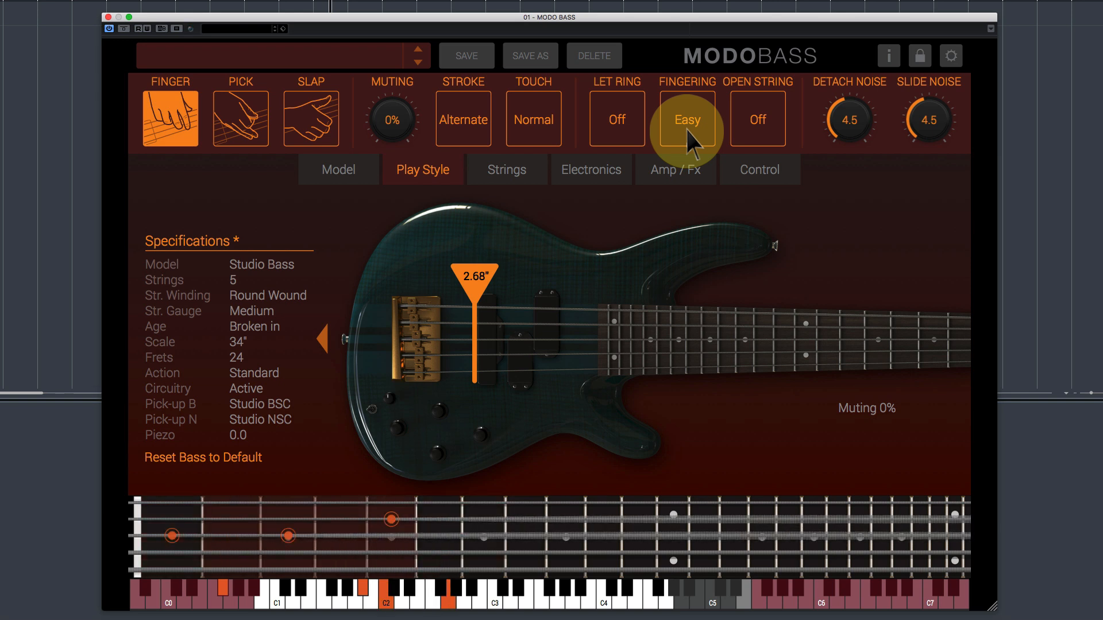
{"action": "left_click", "coordinate": [687, 130]}
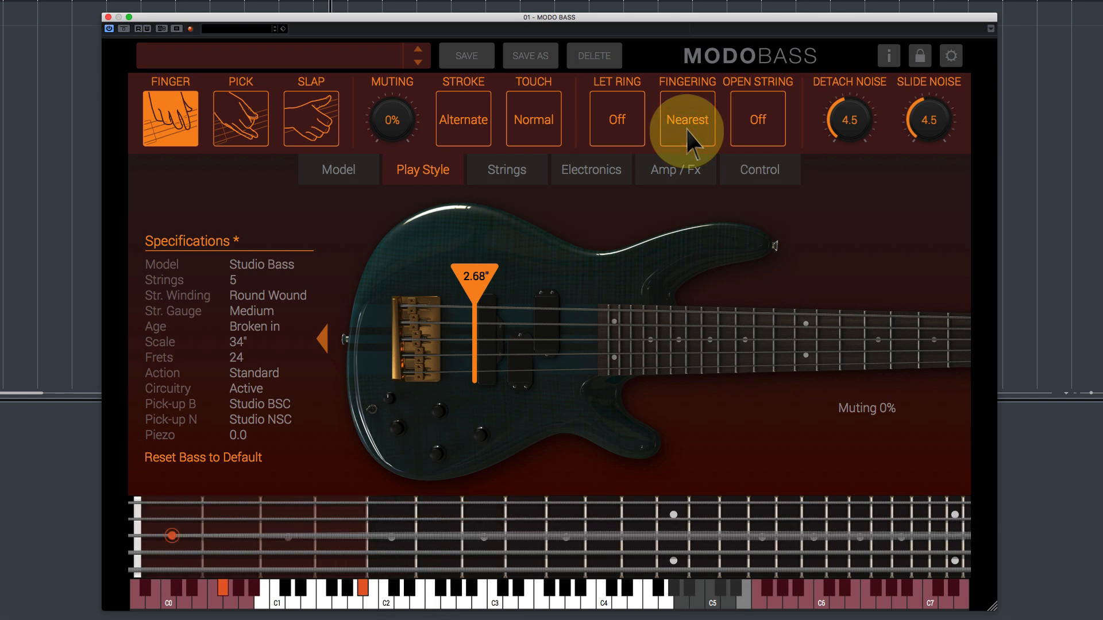
{"action": "left_click", "coordinate": [686, 130]}
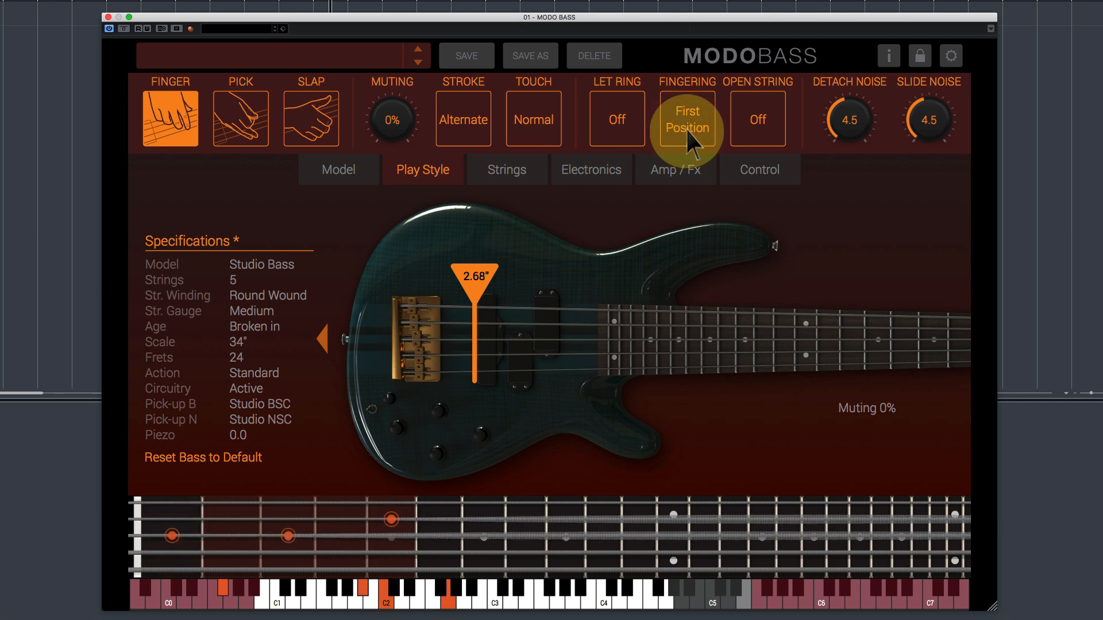
{"action": "left_click", "coordinate": [686, 130]}
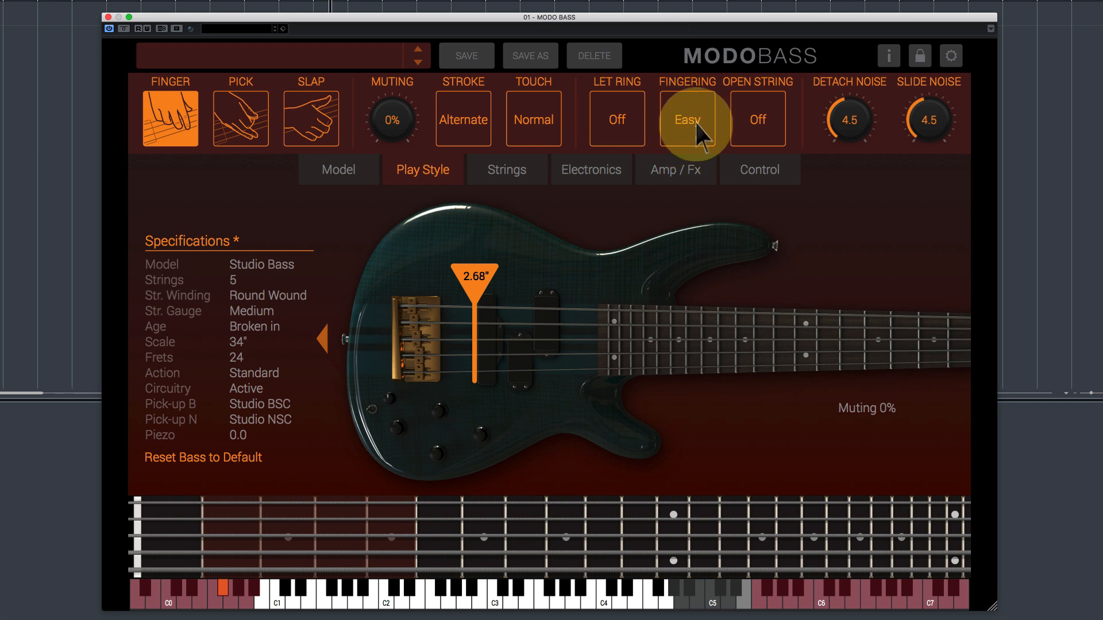
{"action": "left_click", "coordinate": [766, 112]}
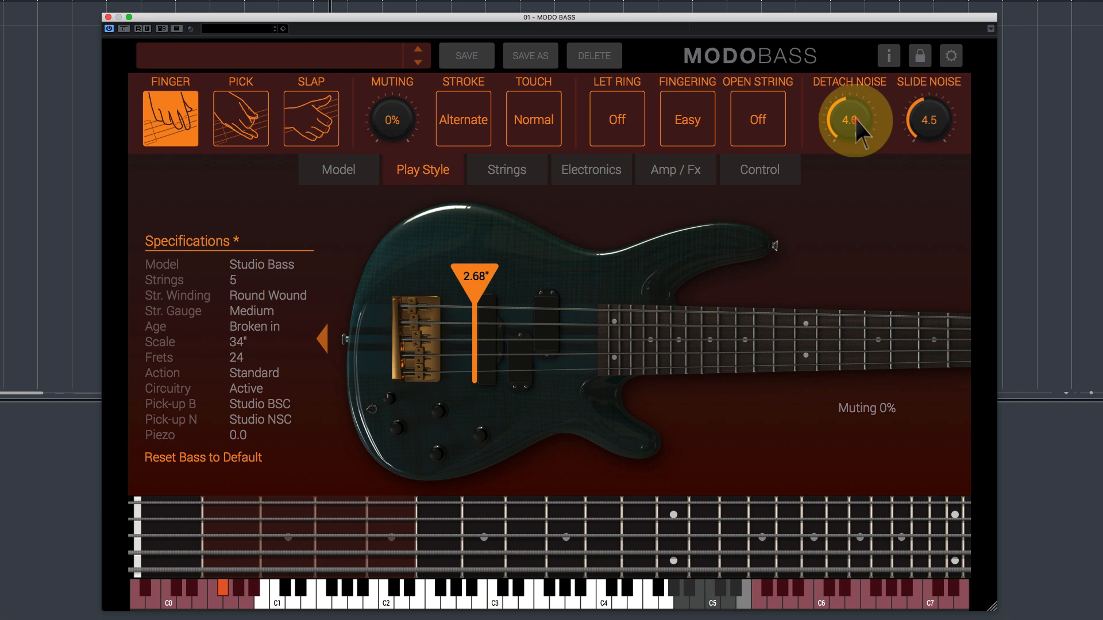
Try detach noise levels of about 4.9, 10 and 0.9, and set the detach noise to 3.0
{"action": "left_click_drag", "start_coordinate": [855, 120], "coordinate": [856, 118]}
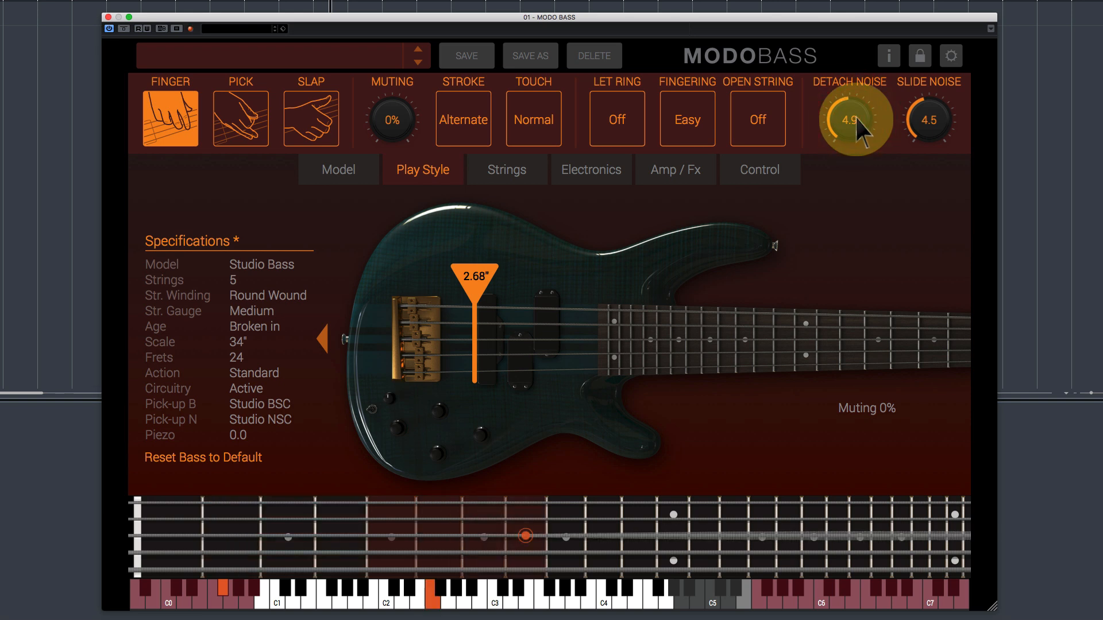
{"action": "left_click_drag", "start_coordinate": [862, 81], "coordinate": [866, 13]}
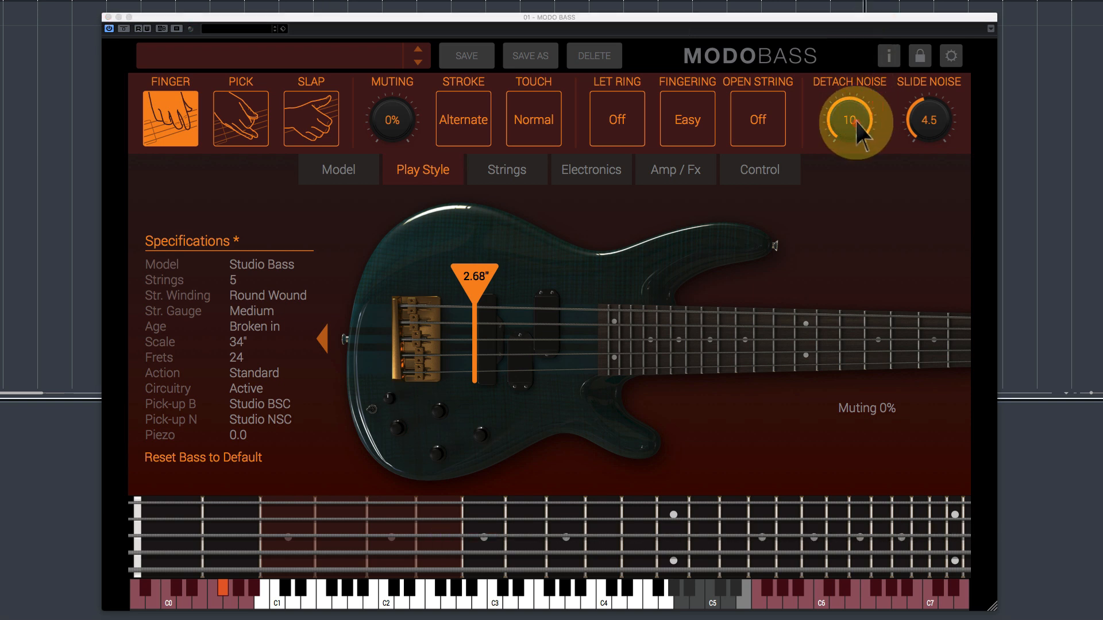
{"action": "left_click_drag", "start_coordinate": [855, 119], "coordinate": [839, 304]}
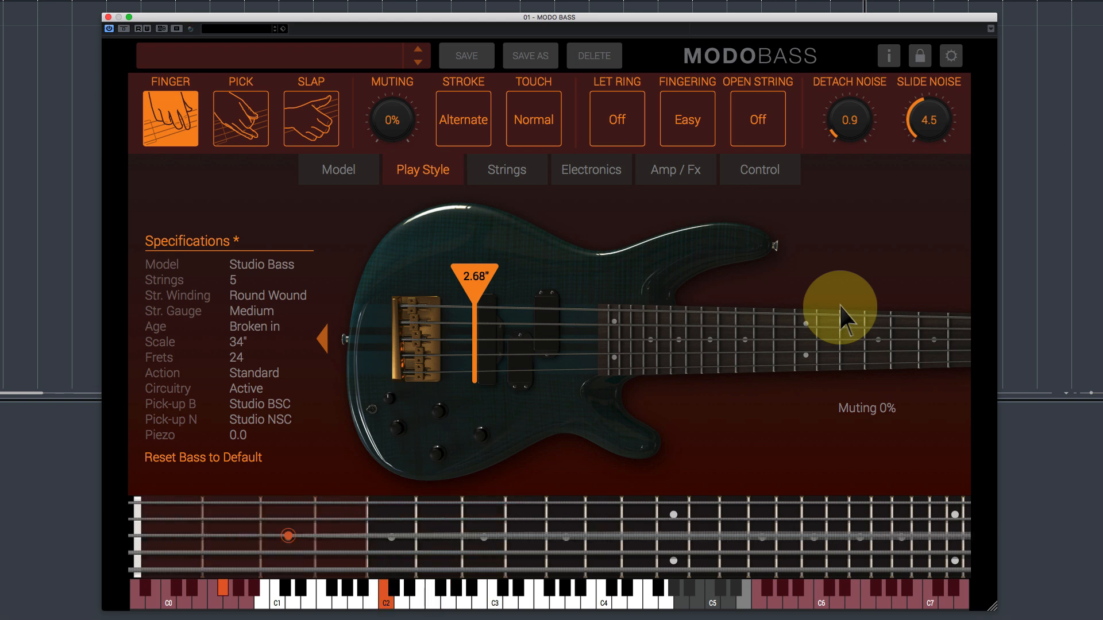
{"action": "left_click_drag", "start_coordinate": [852, 101], "coordinate": [853, 77]}
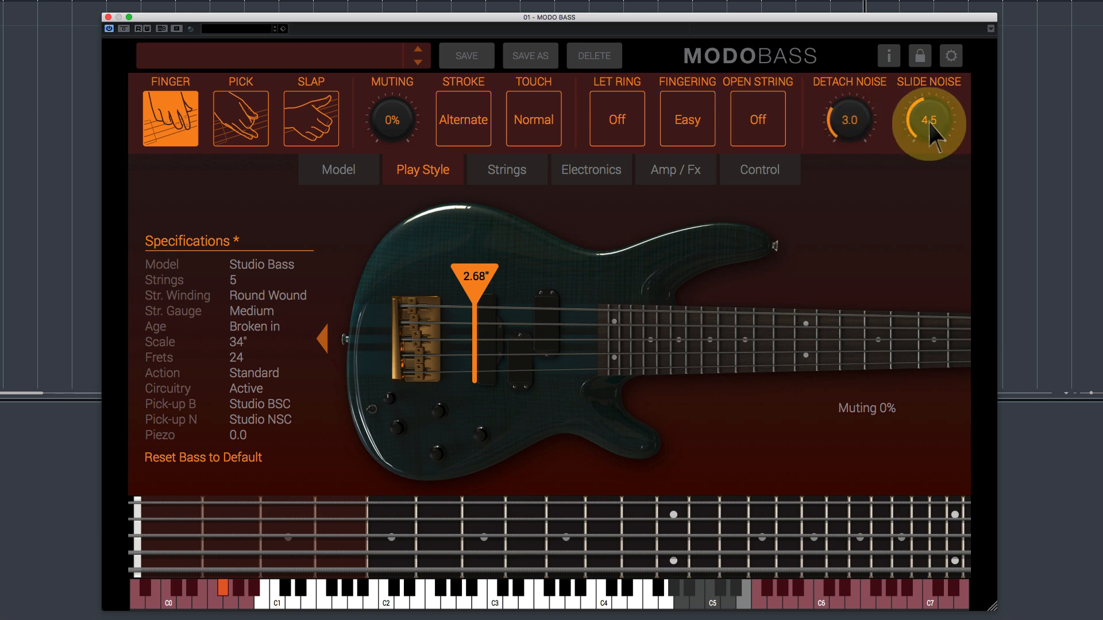
{"action": "mouse_move", "coordinate": [928, 121]}
{"action": "left_mouse_down"}
{"action": "mouse_move", "coordinate": [942, 75]}
{"action": "mouse_move", "coordinate": [934, 123]}
{"action": "left_mouse_up"}
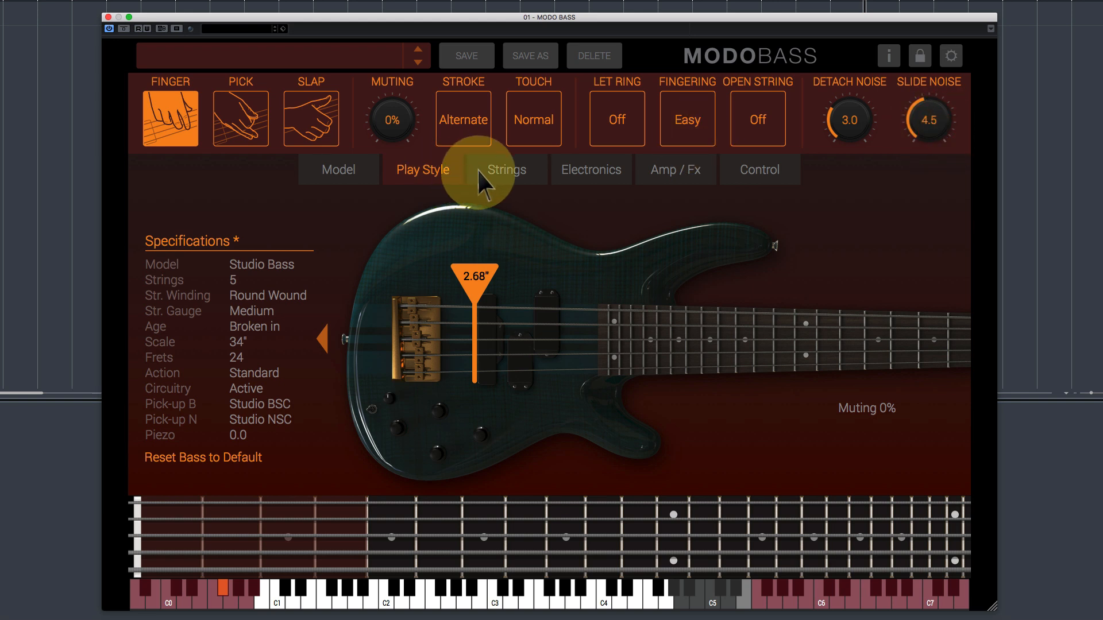
Try the 4 and 4 Drop D configurations in the string settings, and return the bass to 5 strings
{"action": "left_click", "coordinate": [497, 167]}
{"action": "left_click", "coordinate": [208, 119]}
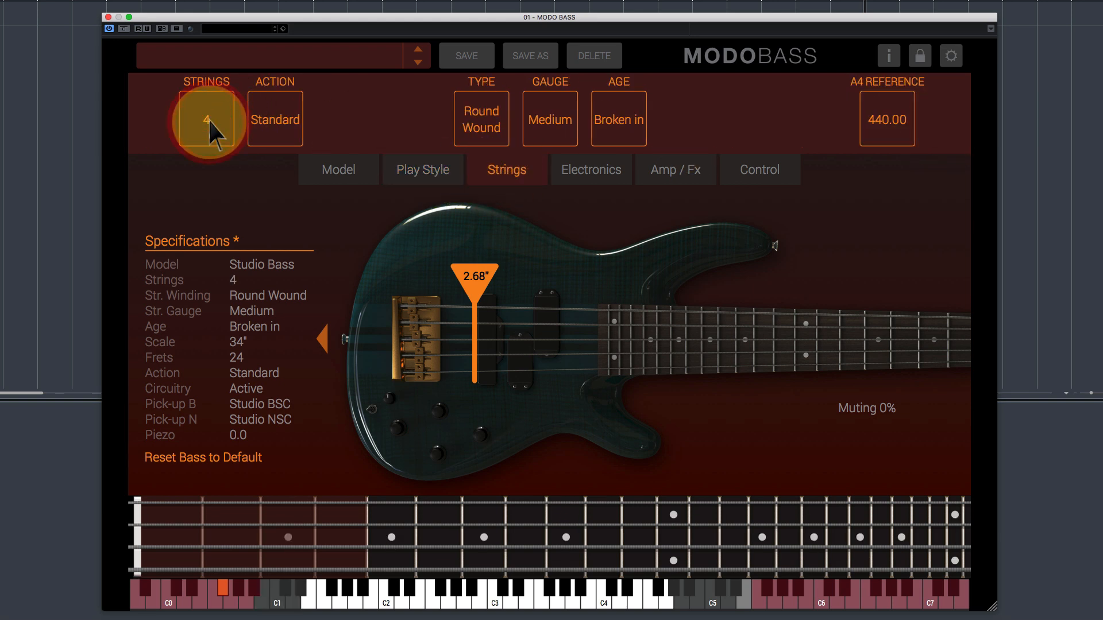
{"action": "left_click", "coordinate": [213, 122]}
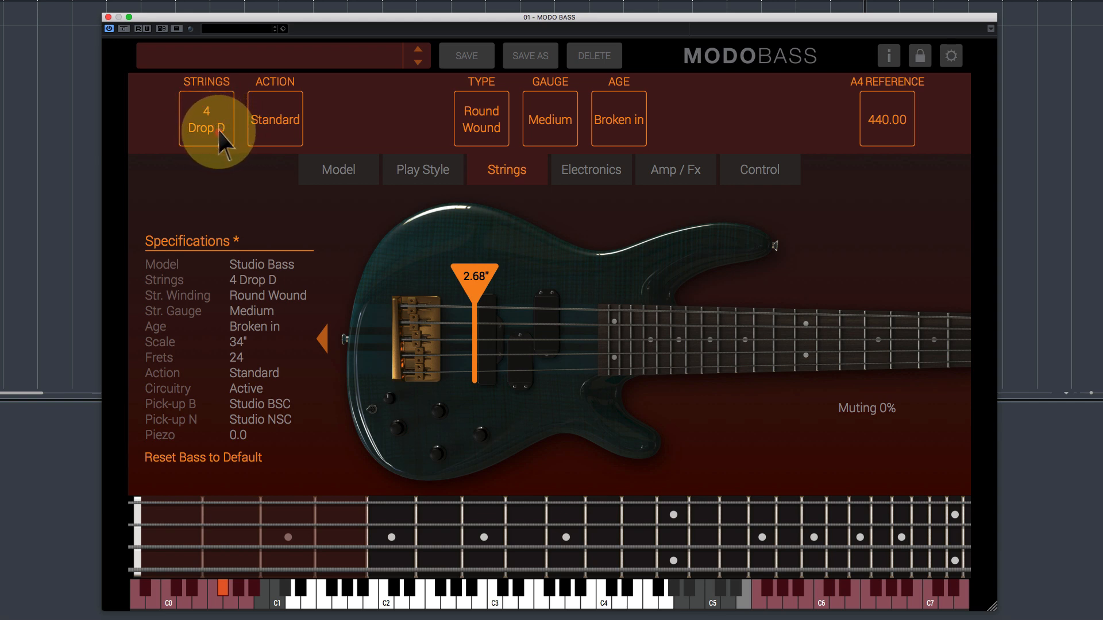
{"action": "left_click", "coordinate": [217, 128]}
{"action": "left_click", "coordinate": [217, 128]}
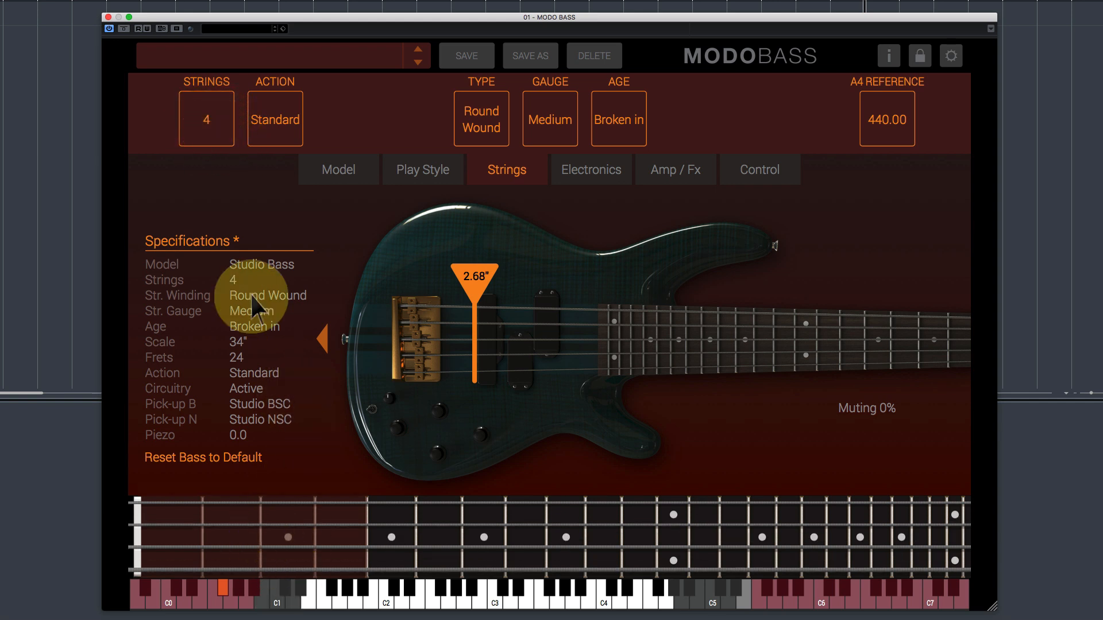
{"action": "left_click", "coordinate": [211, 109]}
{"action": "left_click", "coordinate": [217, 128]}
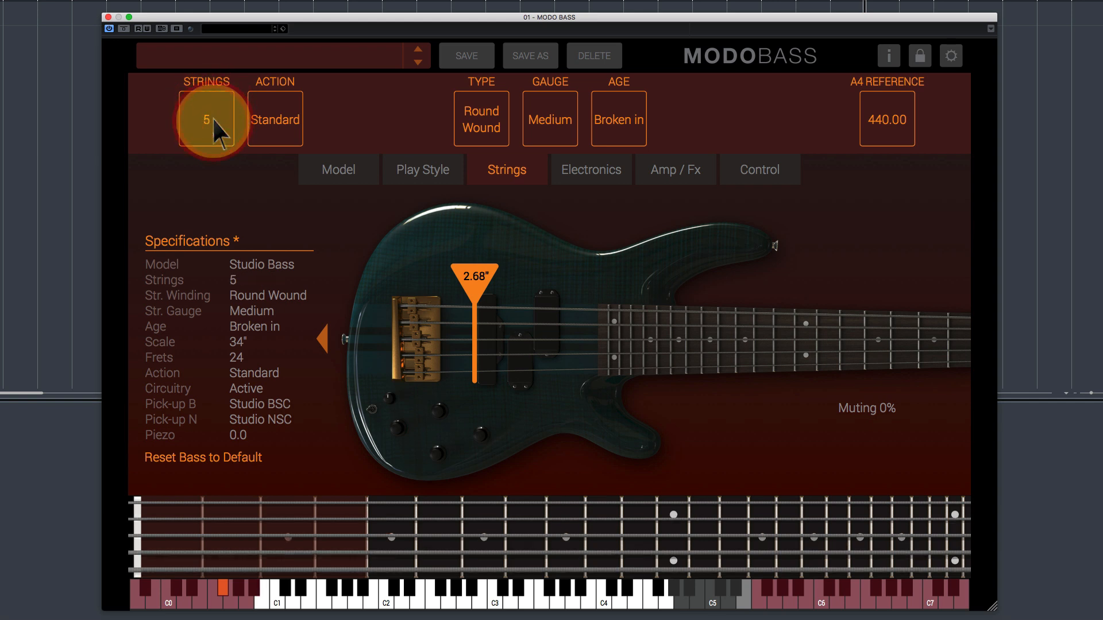
Compare the High and Low string action settings, and return the action to Standard
{"action": "left_click", "coordinate": [273, 121]}
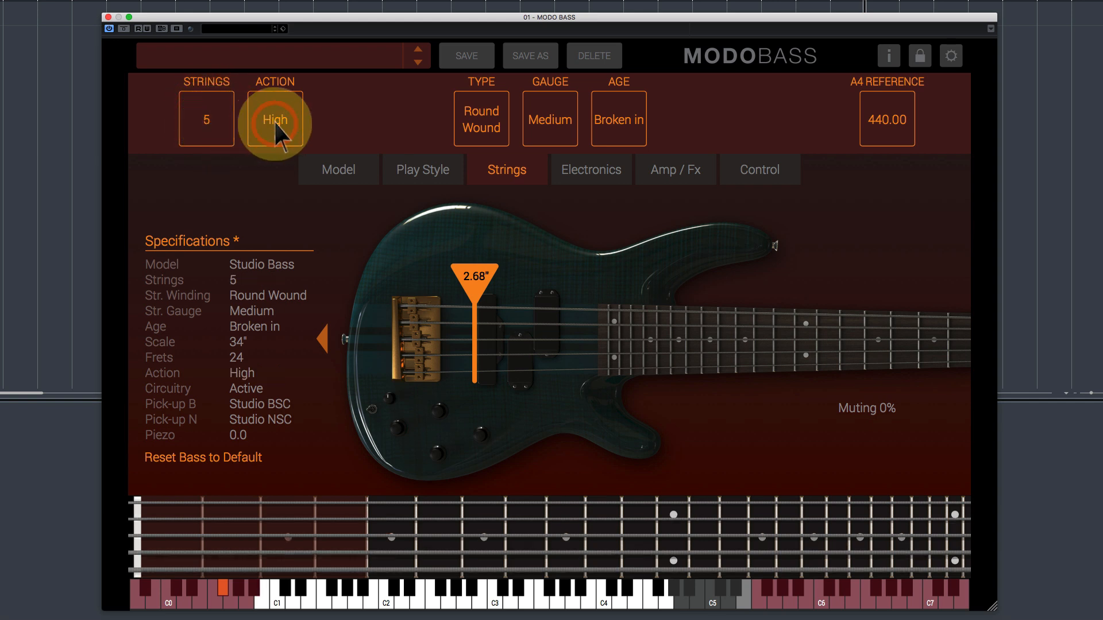
{"action": "left_click", "coordinate": [277, 122]}
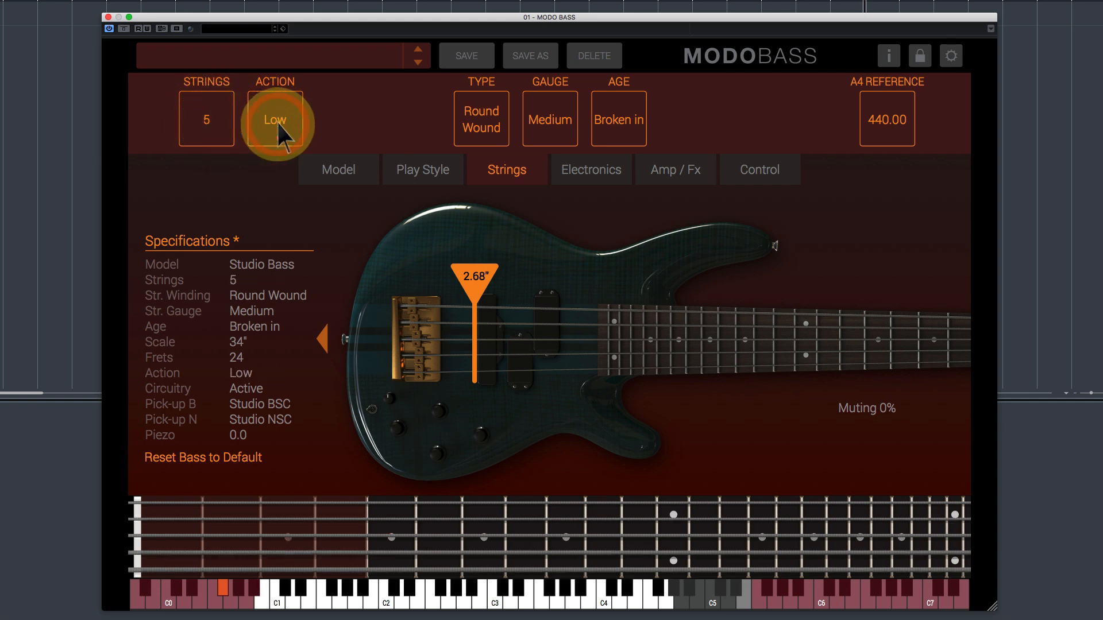
{"action": "left_click", "coordinate": [277, 121]}
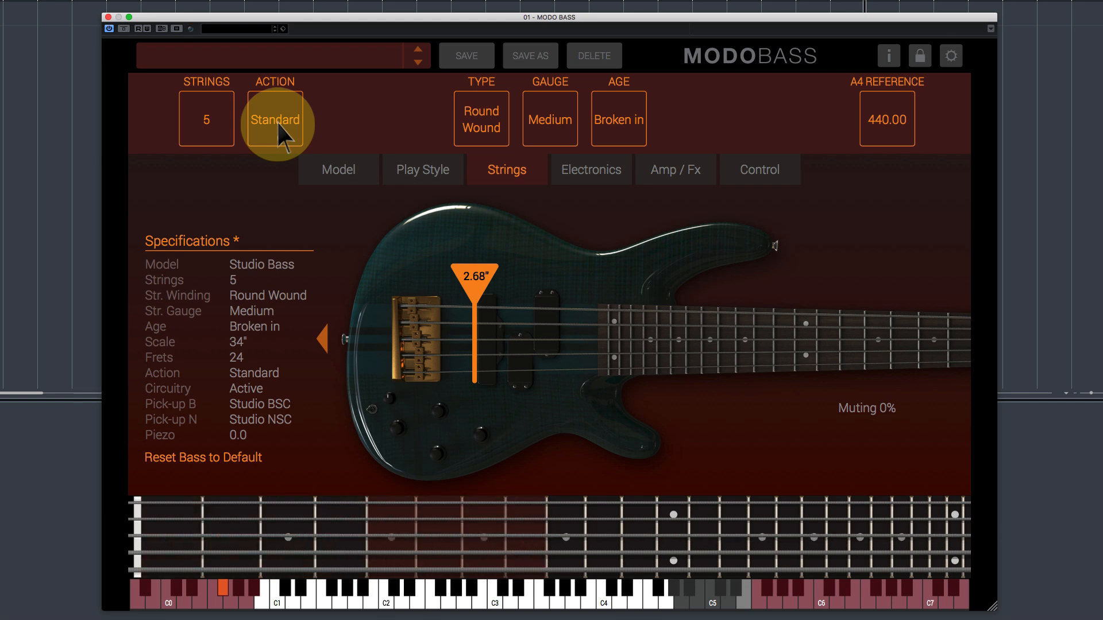
{"action": "left_click", "coordinate": [277, 122]}
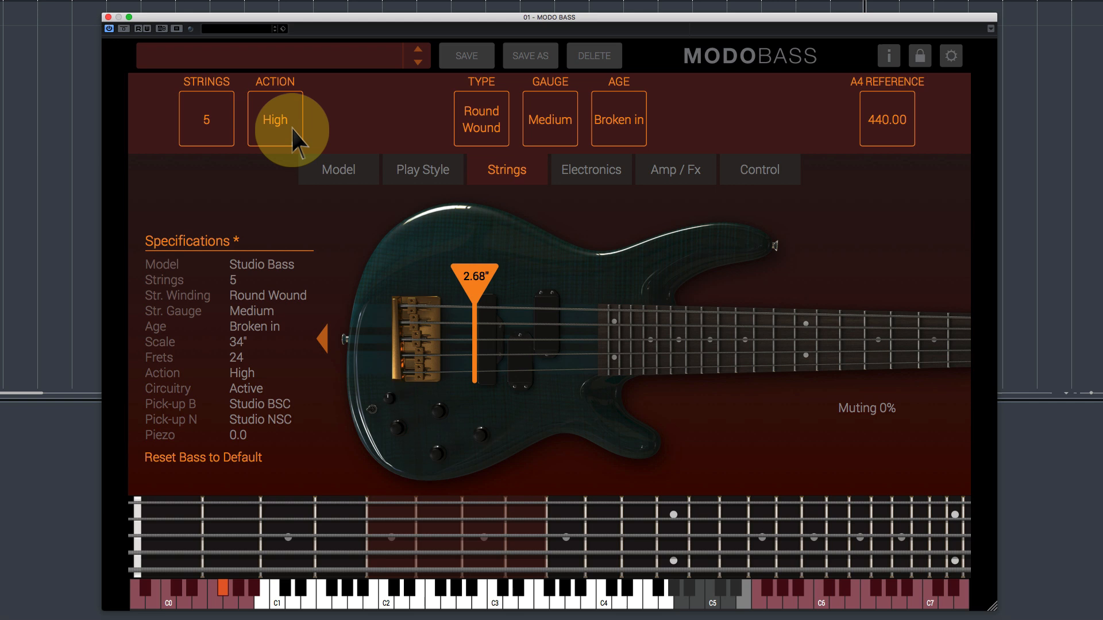
{"action": "left_click", "coordinate": [292, 127]}
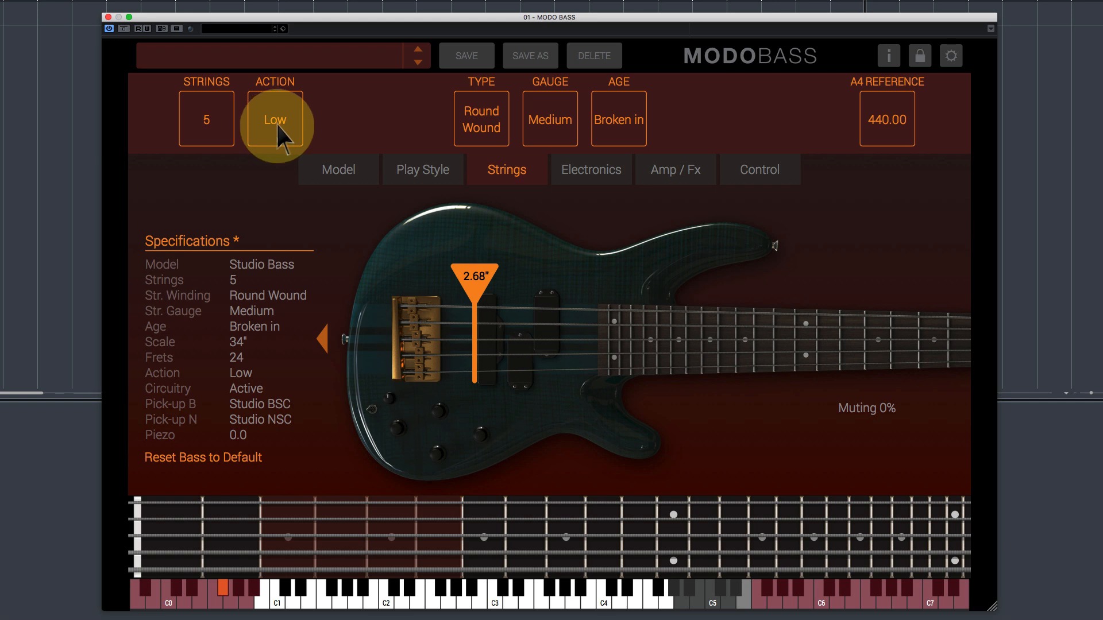
{"action": "left_click", "coordinate": [277, 123]}
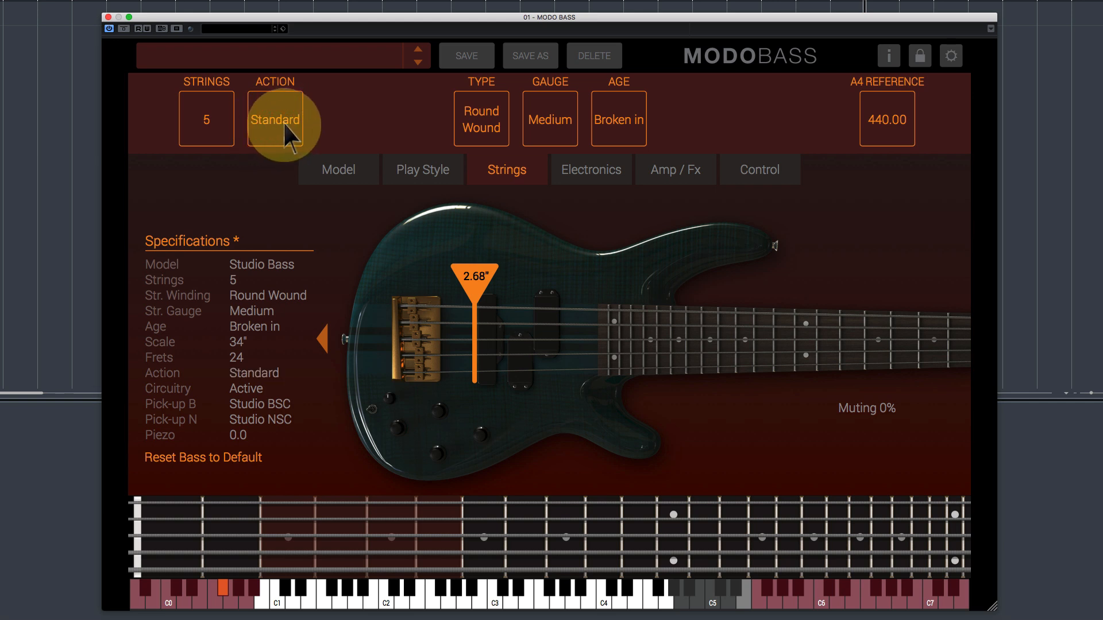
Switch the string winding type back and forth, and return it to Round Wound
{"action": "left_click", "coordinate": [487, 122]}
{"action": "left_click", "coordinate": [485, 120]}
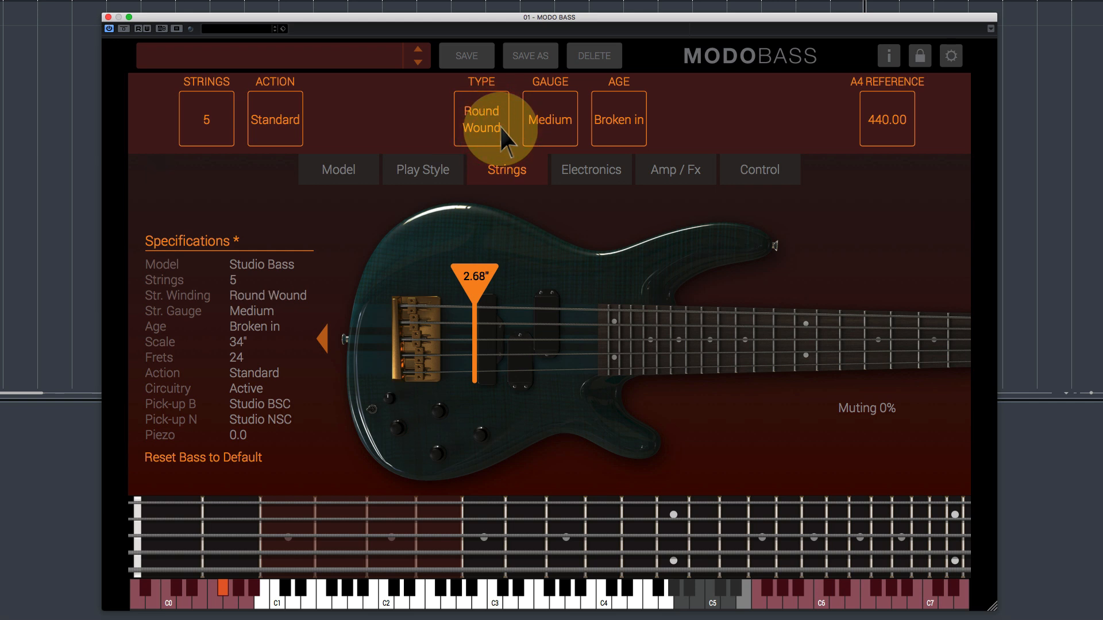
{"action": "left_click", "coordinate": [491, 126]}
{"action": "left_click", "coordinate": [491, 126]}
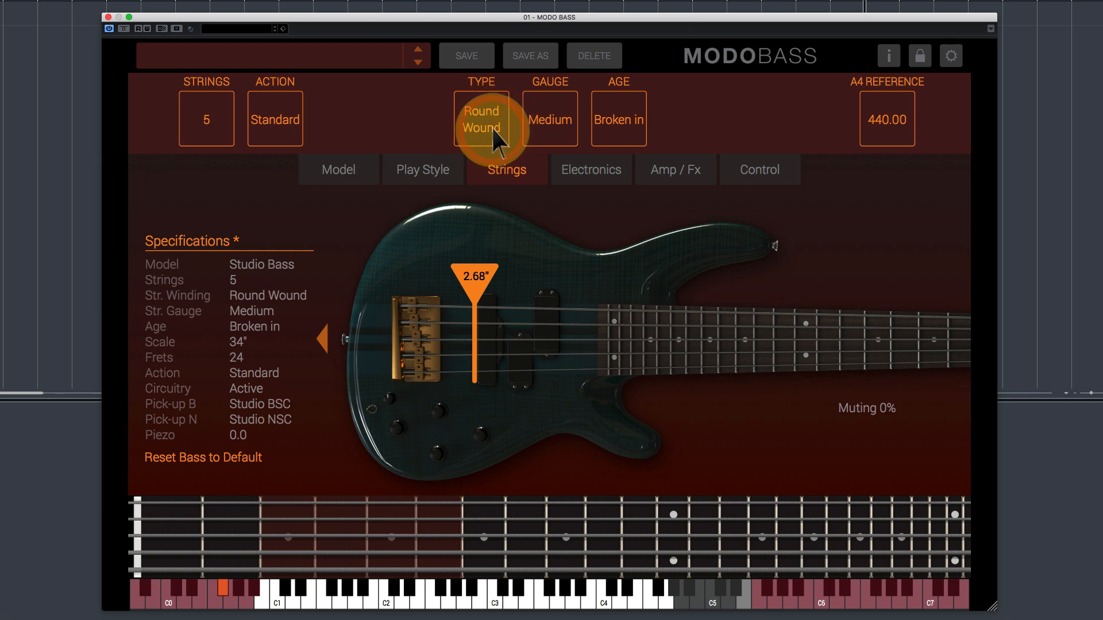
{"action": "left_click", "coordinate": [492, 127]}
{"action": "left_click", "coordinate": [492, 126]}
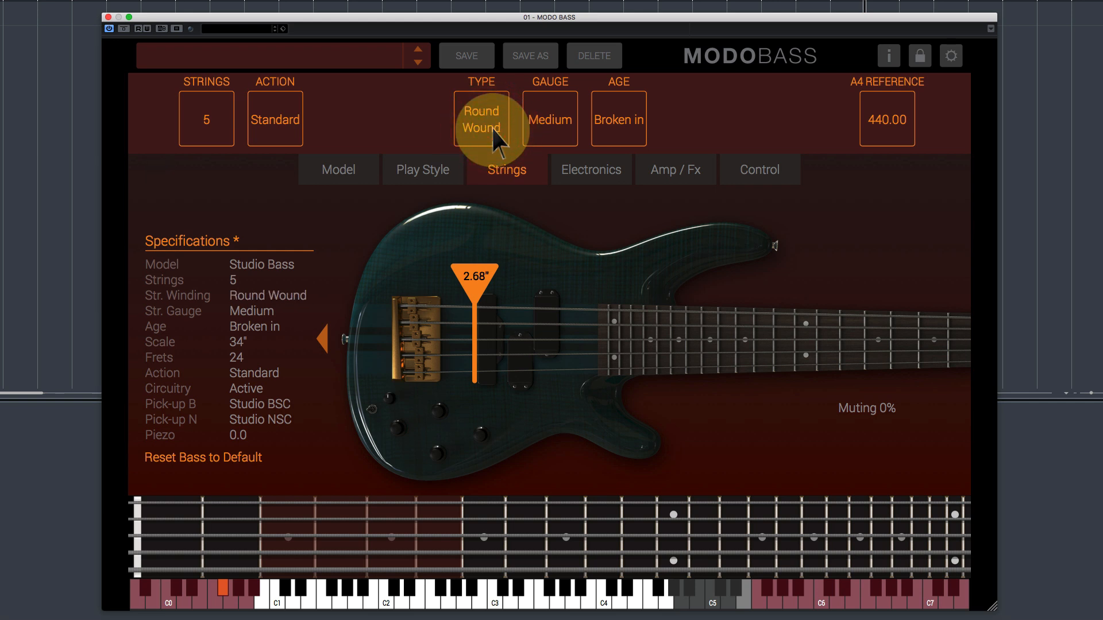
Try the Light string gauge and Old string age, returning them to Medium and Broken in
{"action": "left_click", "coordinate": [555, 128]}
{"action": "left_click", "coordinate": [560, 125]}
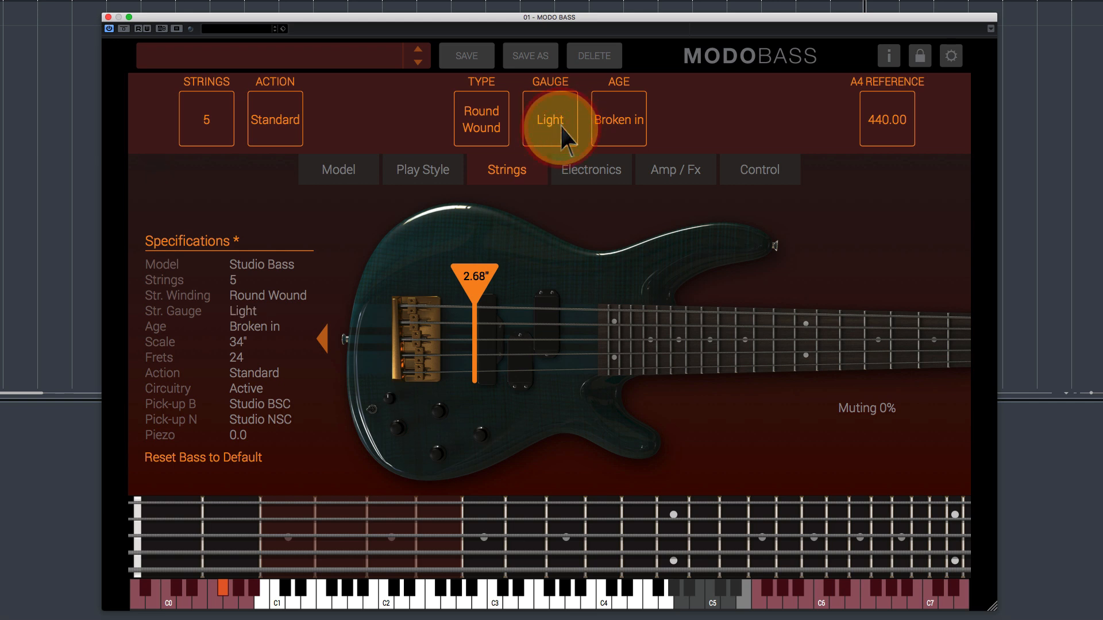
{"action": "left_click", "coordinate": [559, 125]}
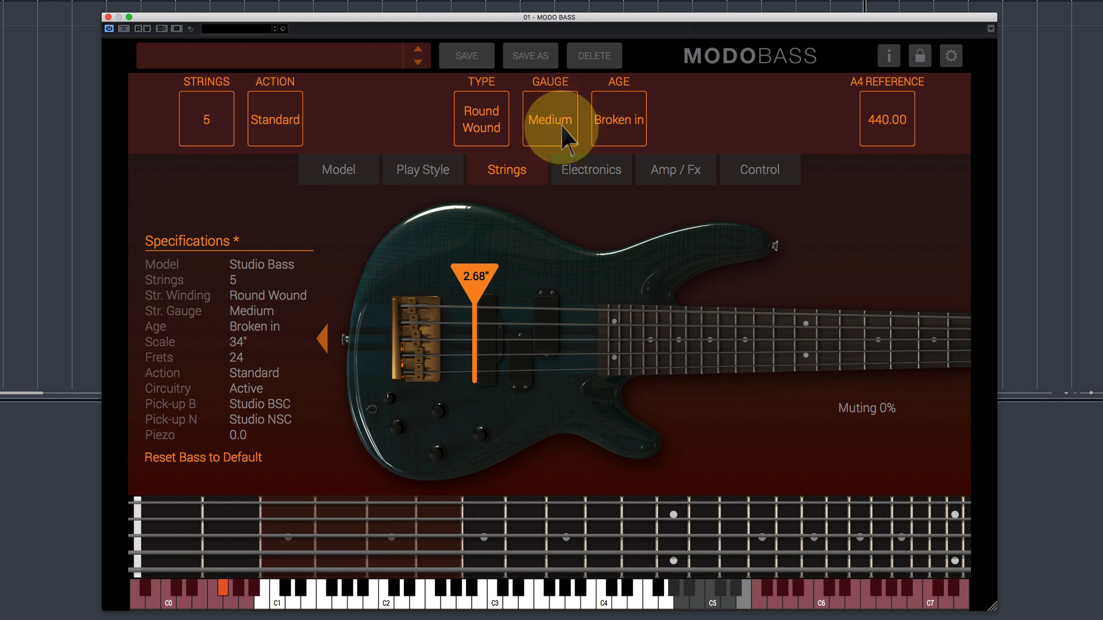
{"action": "left_click", "coordinate": [615, 125]}
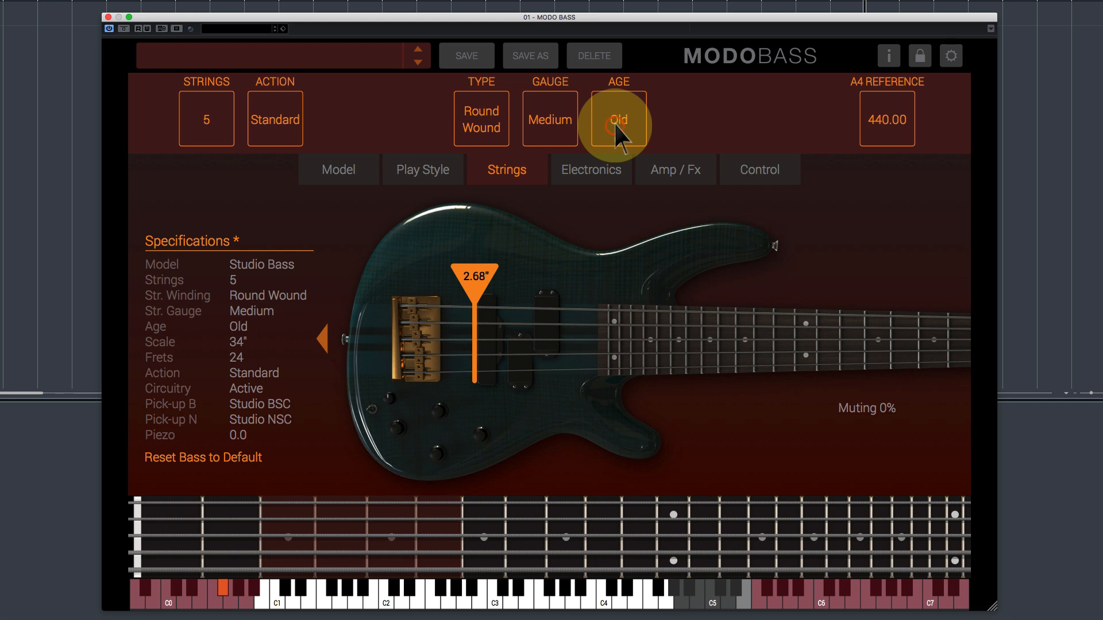
{"action": "left_click", "coordinate": [624, 130]}
{"action": "left_click", "coordinate": [624, 131]}
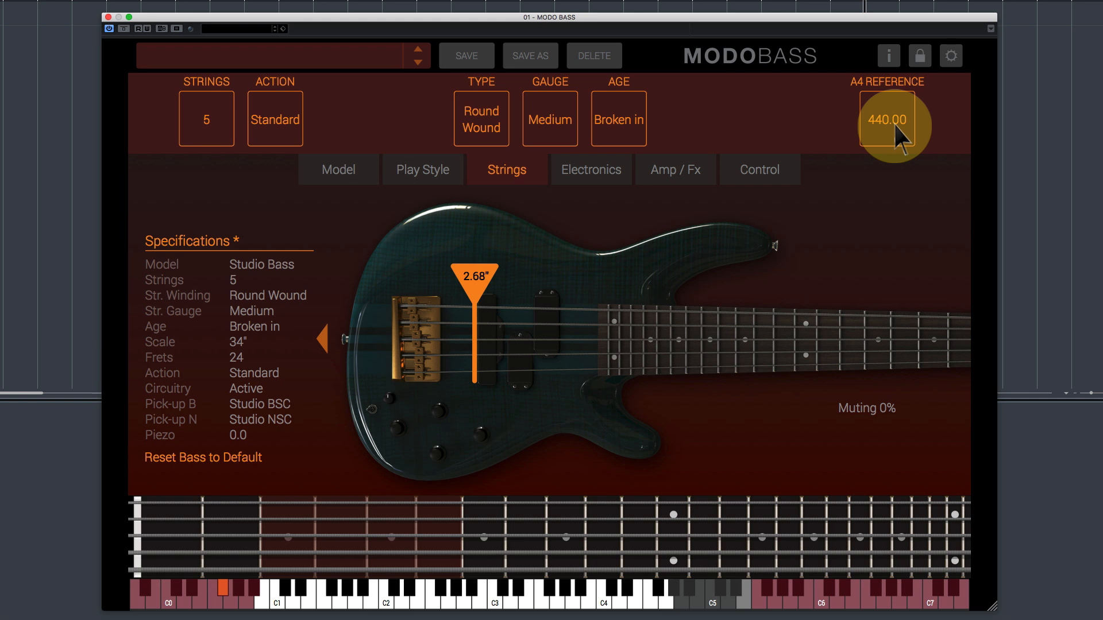
Replace the Studio Bass's bridge pickup with the Violin BSC in the electronics settings
{"action": "left_click", "coordinate": [609, 171]}
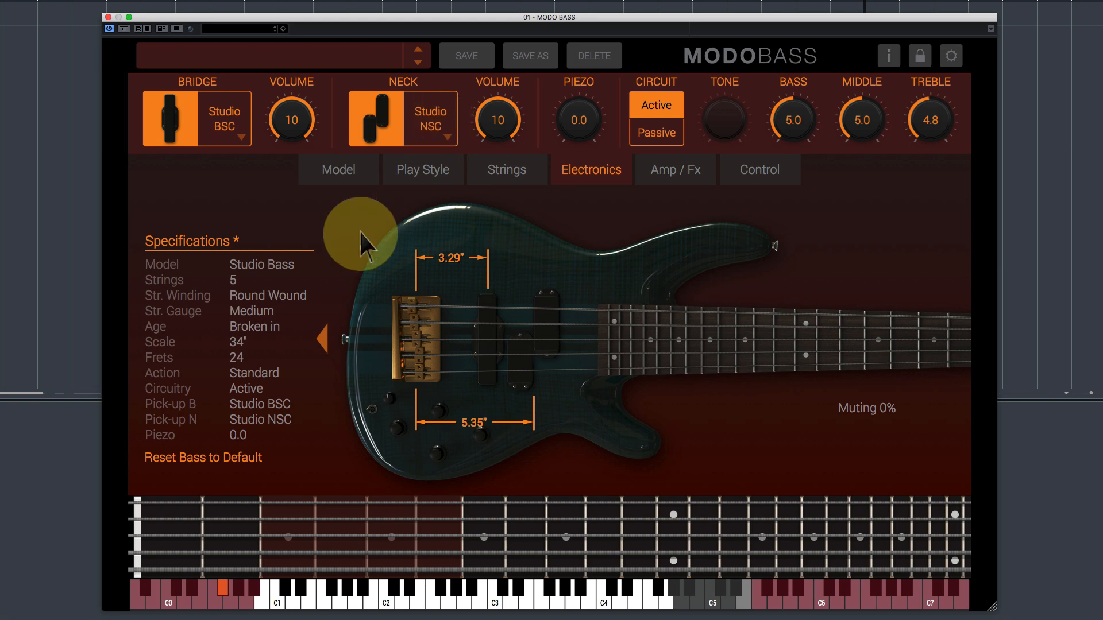
{"action": "left_click", "coordinate": [236, 136]}
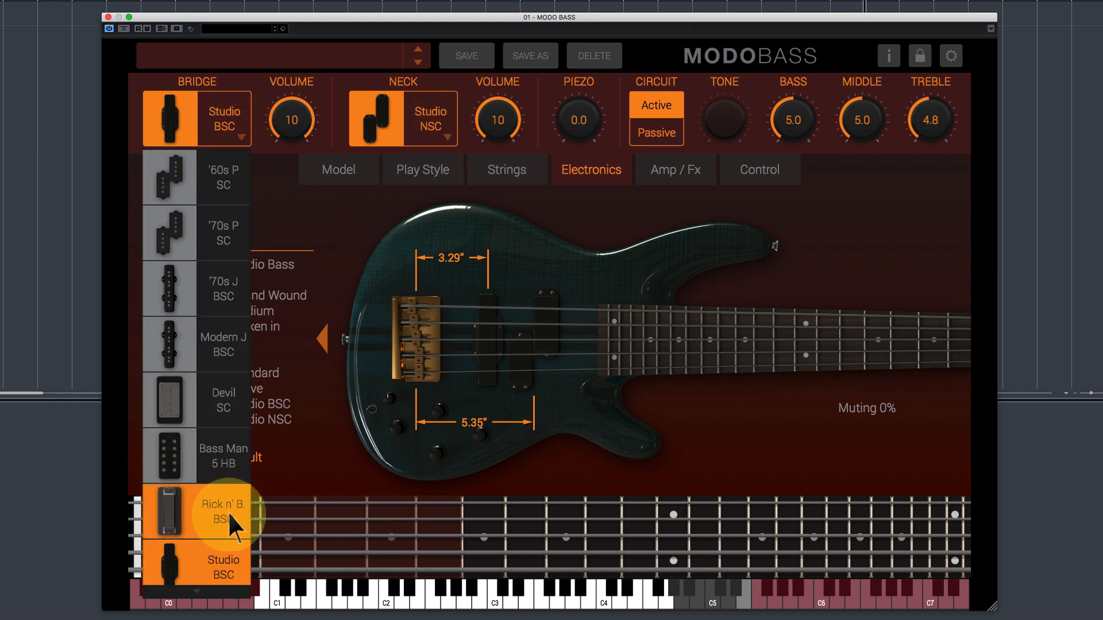
{"action": "scroll", "coordinate": [224, 560], "scroll_direction": "down", "scroll_amount": 4}
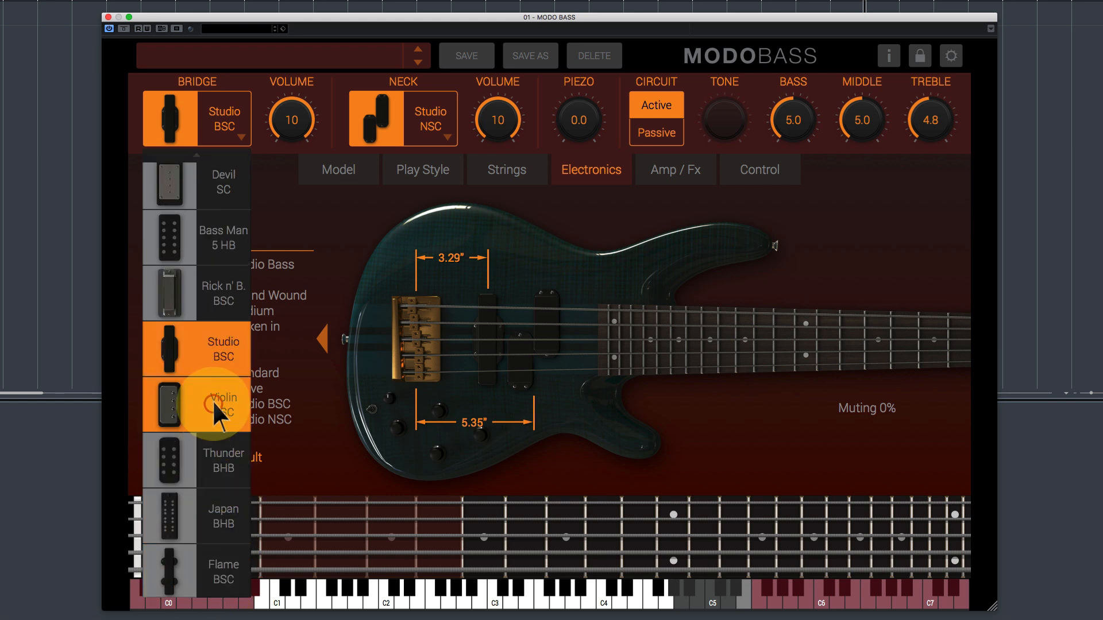
{"action": "left_click", "coordinate": [212, 401]}
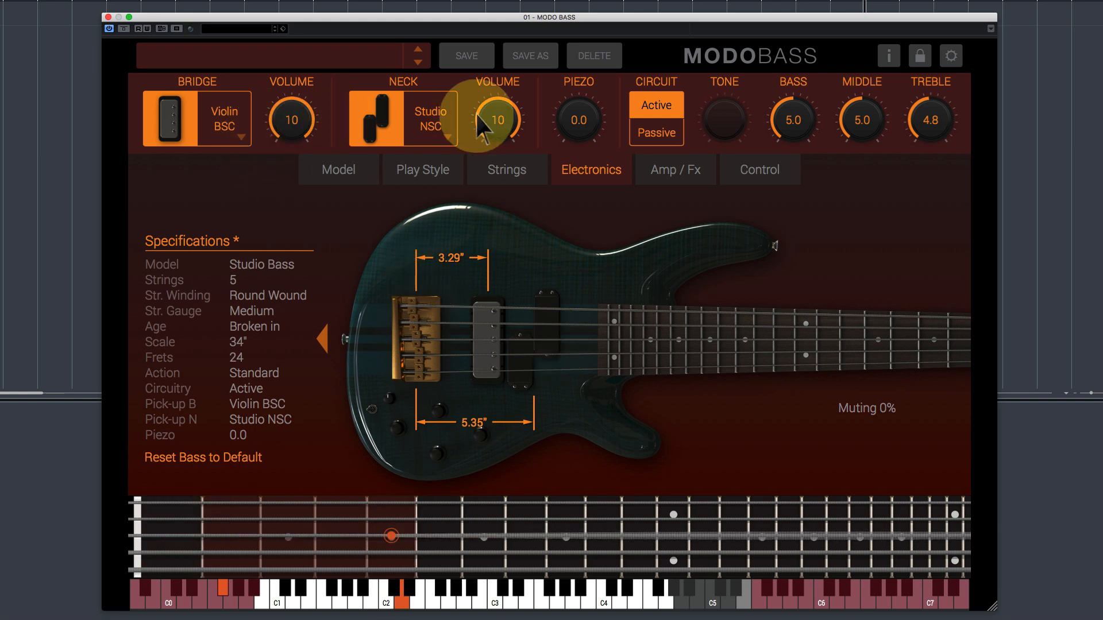
Try switching off the neck pickup and the bridge pickup, and turn both back on
{"action": "left_click", "coordinate": [396, 128]}
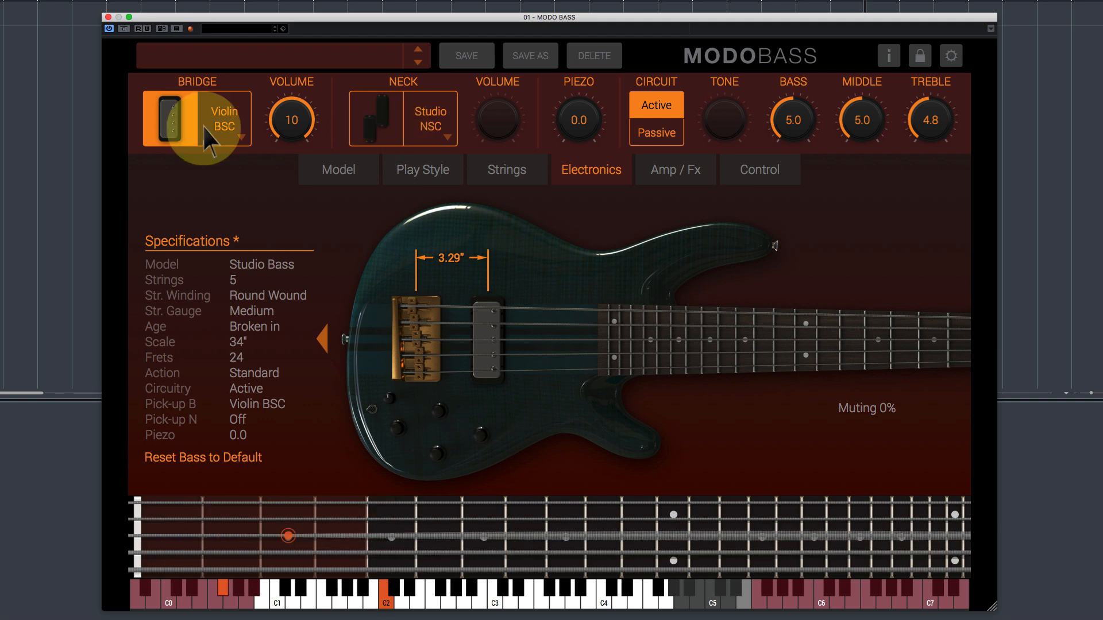
{"action": "left_click", "coordinate": [168, 132]}
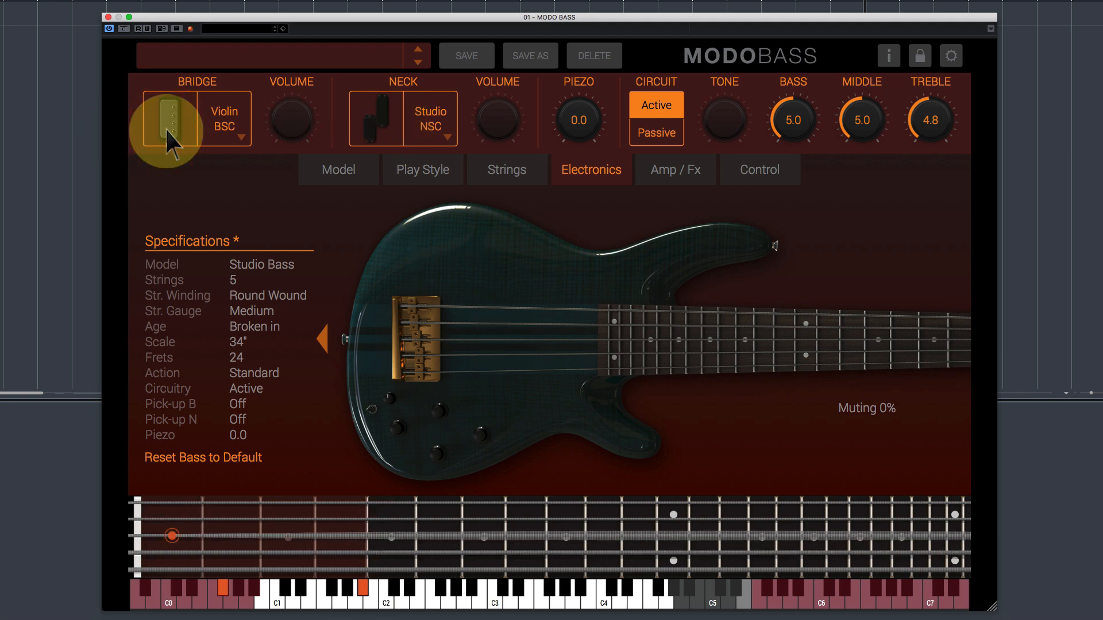
{"action": "left_click", "coordinate": [175, 126]}
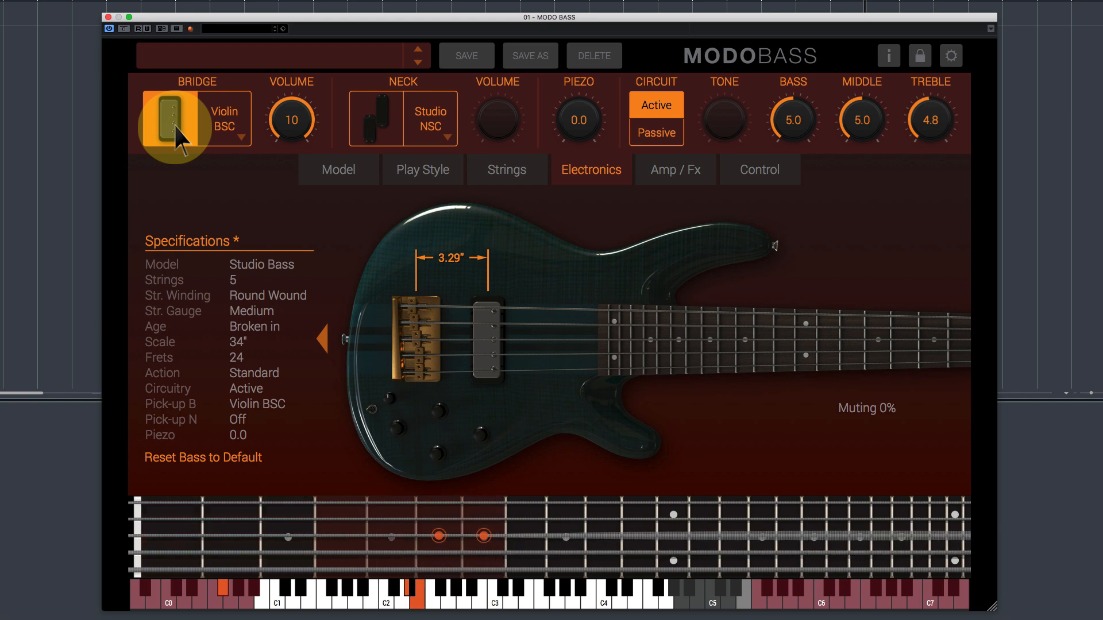
{"action": "left_click", "coordinate": [370, 129]}
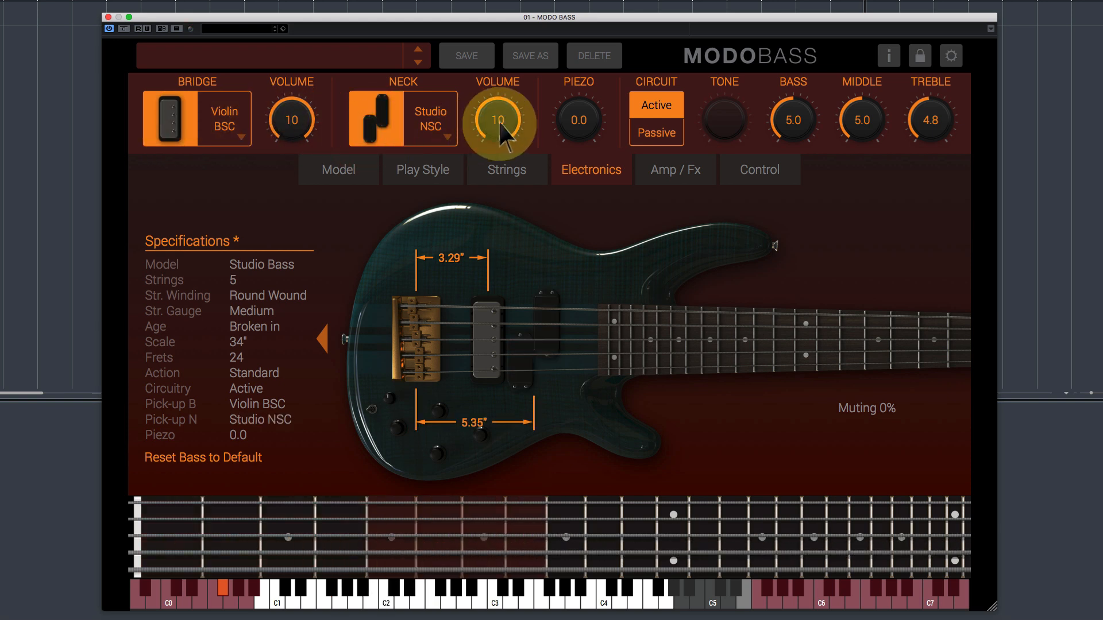
Try the neck pickup volume control, raise the piezo level to 10, and return it to 0.0
{"action": "mouse_move", "coordinate": [498, 120]}
{"action": "left_mouse_down"}
{"action": "mouse_move", "coordinate": [485, 247]}
{"action": "mouse_move", "coordinate": [498, 109]}
{"action": "left_mouse_up"}
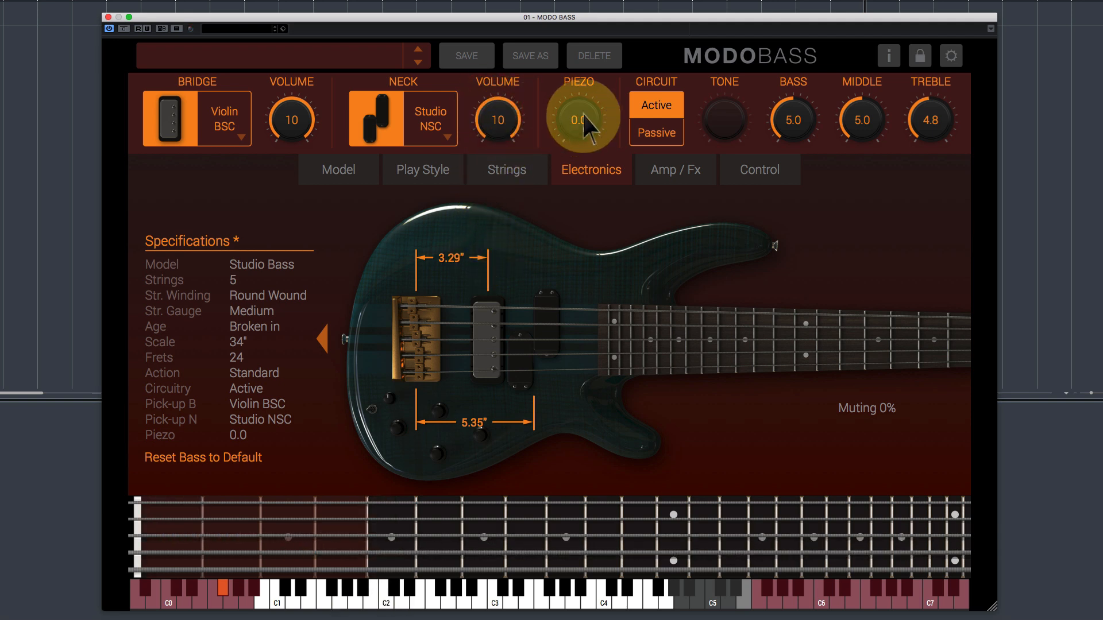
{"action": "left_click_drag", "start_coordinate": [581, 121], "coordinate": [581, 1]}
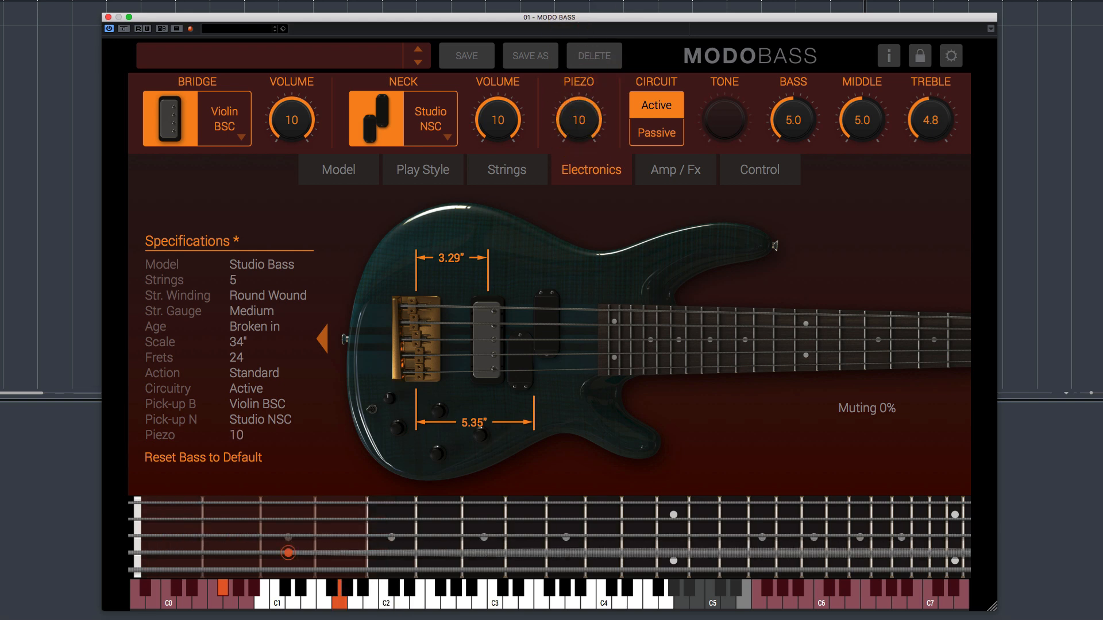
{"action": "left_click_drag", "start_coordinate": [579, 116], "coordinate": [578, 368]}
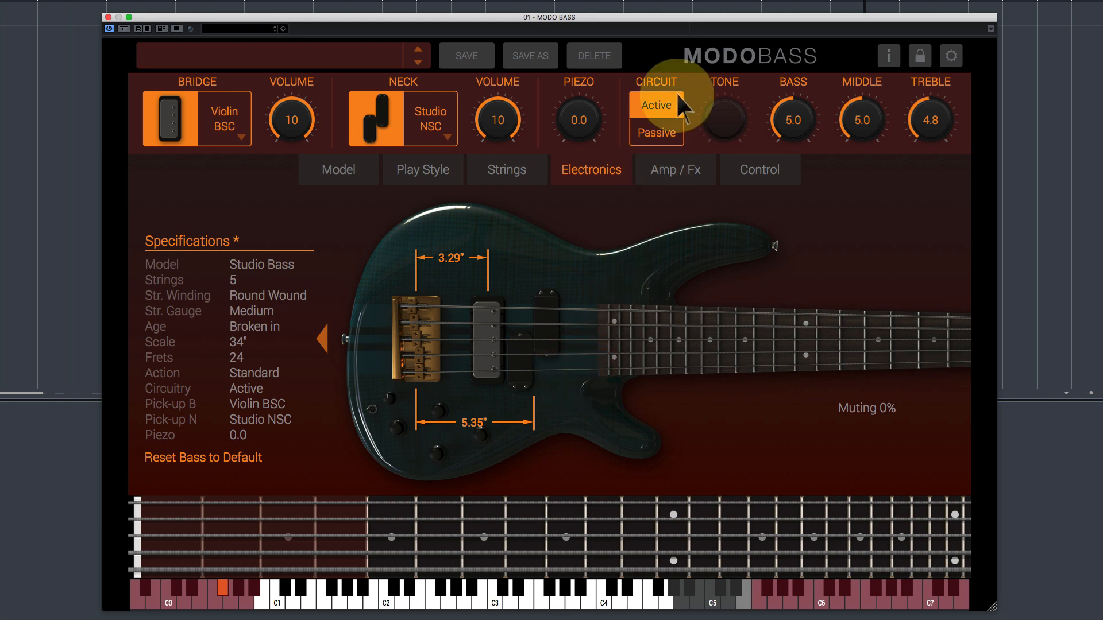
Compare the Passive and Active circuits, trying the passive tone control, and return the circuit to Active
{"action": "left_click", "coordinate": [666, 133]}
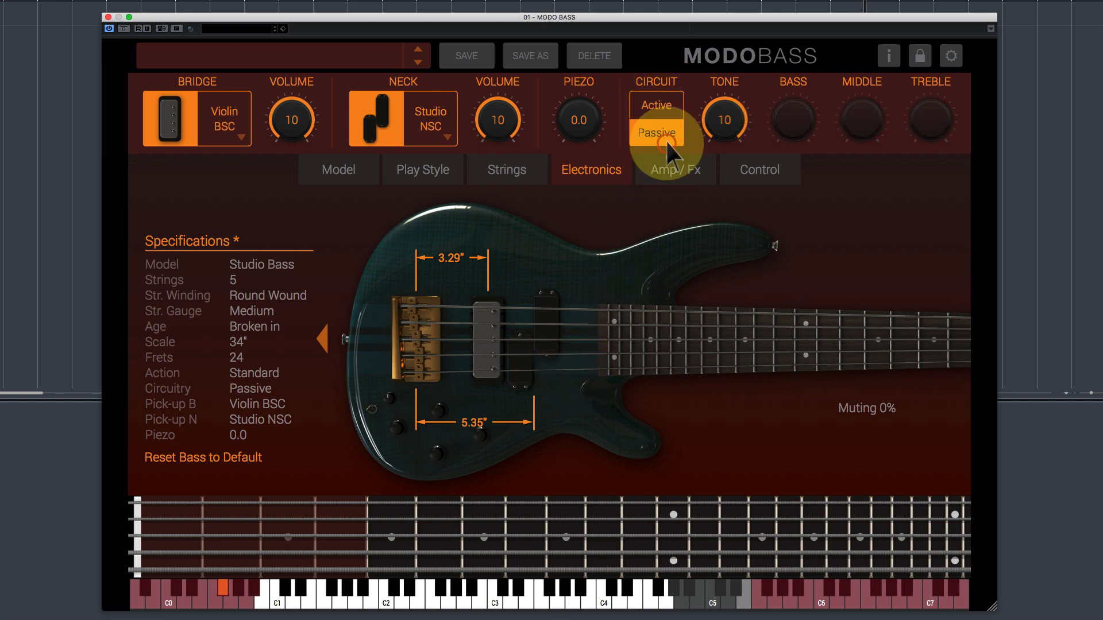
{"action": "left_click", "coordinate": [658, 108]}
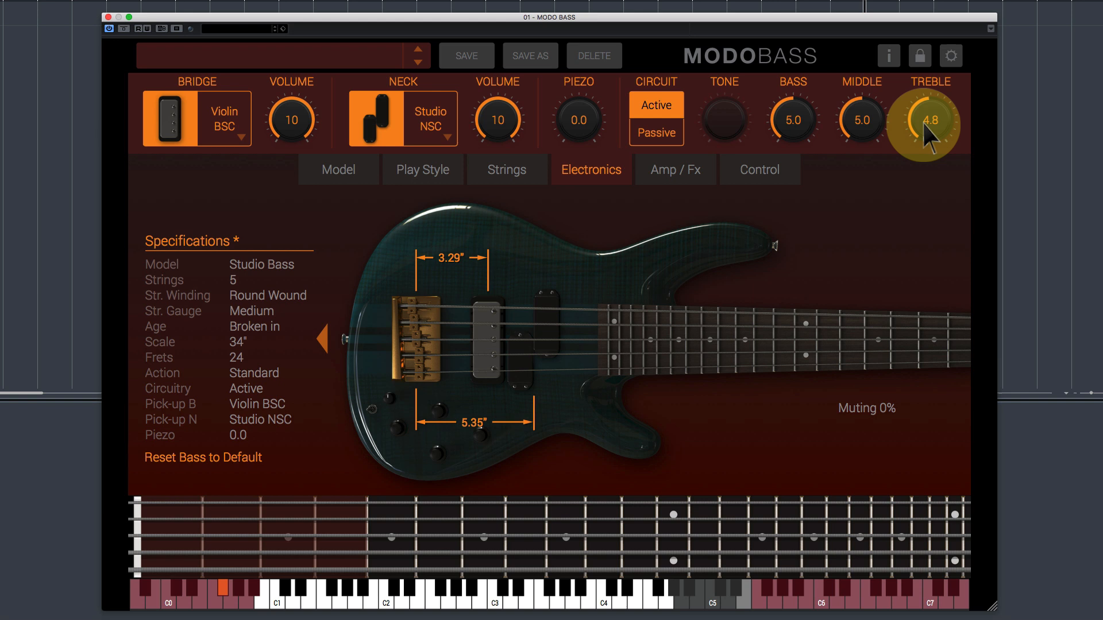
{"action": "left_click", "coordinate": [649, 140]}
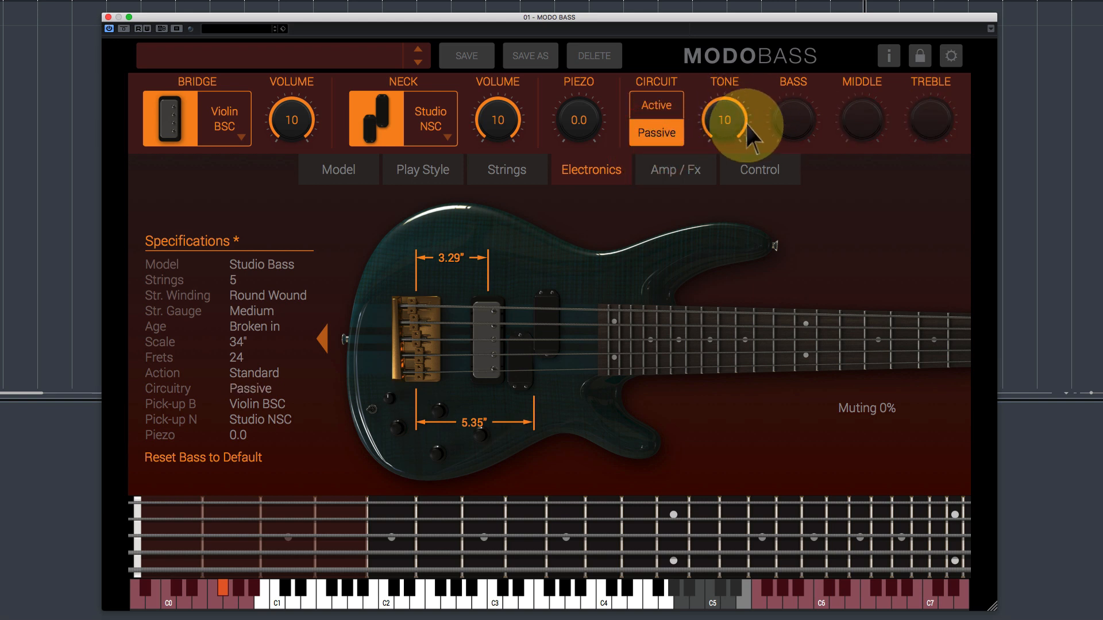
{"action": "left_click_drag", "start_coordinate": [734, 119], "coordinate": [722, 124]}
{"action": "mouse_move", "coordinate": [726, 181]}
{"action": "left_mouse_down"}
{"action": "mouse_move", "coordinate": [715, 333]}
{"action": "mouse_move", "coordinate": [723, 192]}
{"action": "left_mouse_up"}
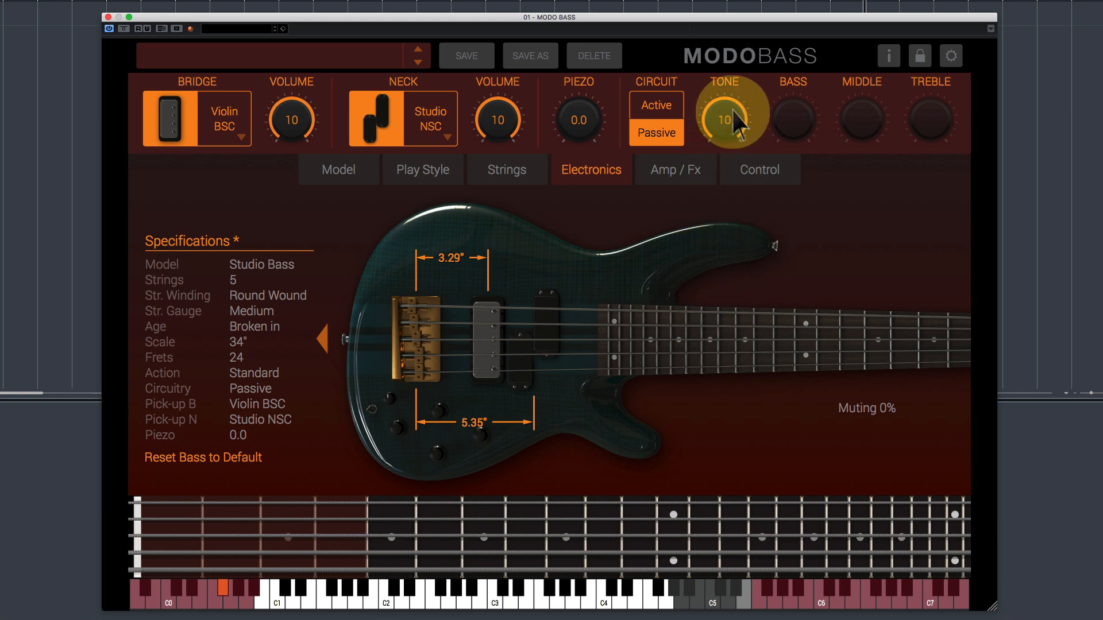
{"action": "left_click", "coordinate": [659, 104]}
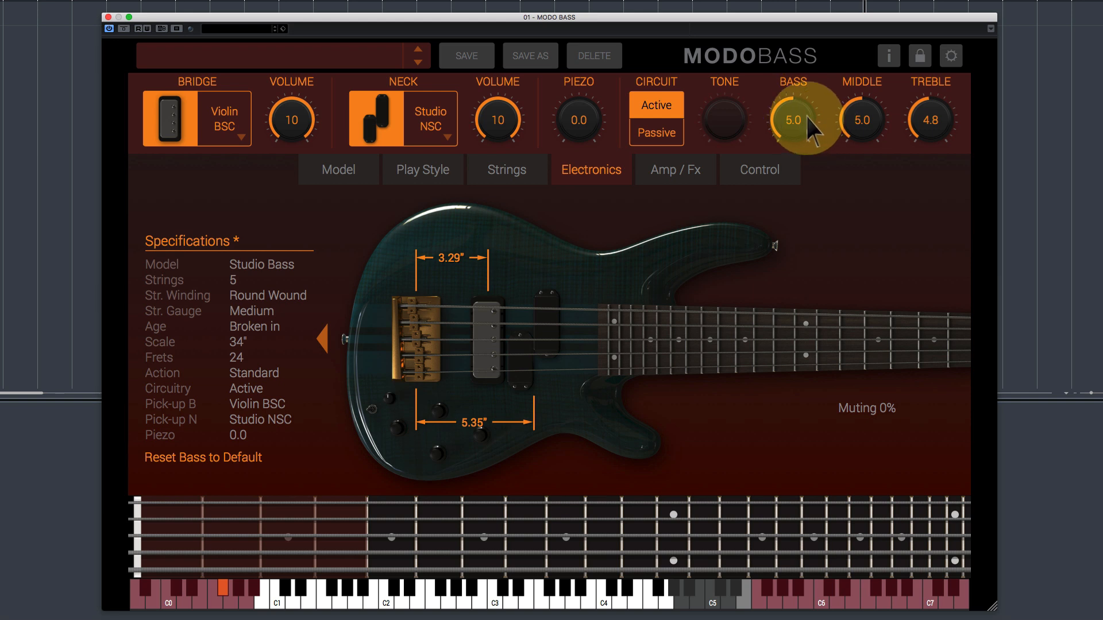
Adjust the tone controls to Bass 4.9 and Treble 5.3, and lower the neck volume to 8.4 and bridge volume to 8.8
{"action": "mouse_move", "coordinate": [805, 115]}
{"action": "left_mouse_down"}
{"action": "mouse_move", "coordinate": [796, 202]}
{"action": "mouse_move", "coordinate": [802, 91]}
{"action": "mouse_move", "coordinate": [827, 27]}
{"action": "mouse_move", "coordinate": [816, 109]}
{"action": "left_mouse_up"}
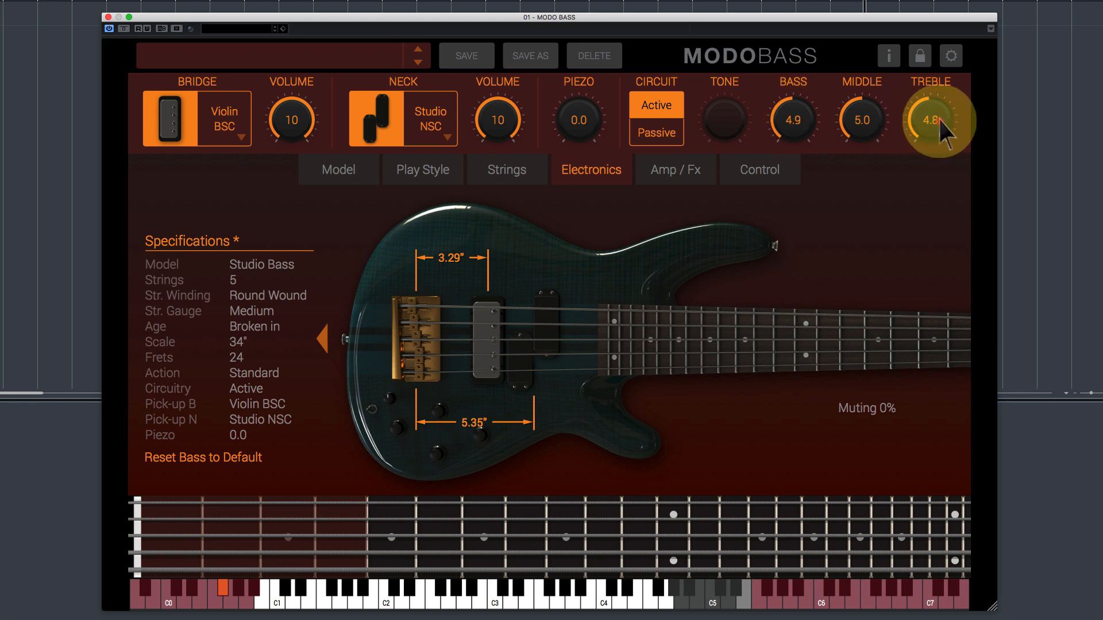
{"action": "mouse_move", "coordinate": [939, 119]}
{"action": "left_mouse_down"}
{"action": "mouse_move", "coordinate": [975, 10]}
{"action": "mouse_move", "coordinate": [923, 137]}
{"action": "mouse_move", "coordinate": [935, 257]}
{"action": "mouse_move", "coordinate": [950, 108]}
{"action": "left_mouse_up"}
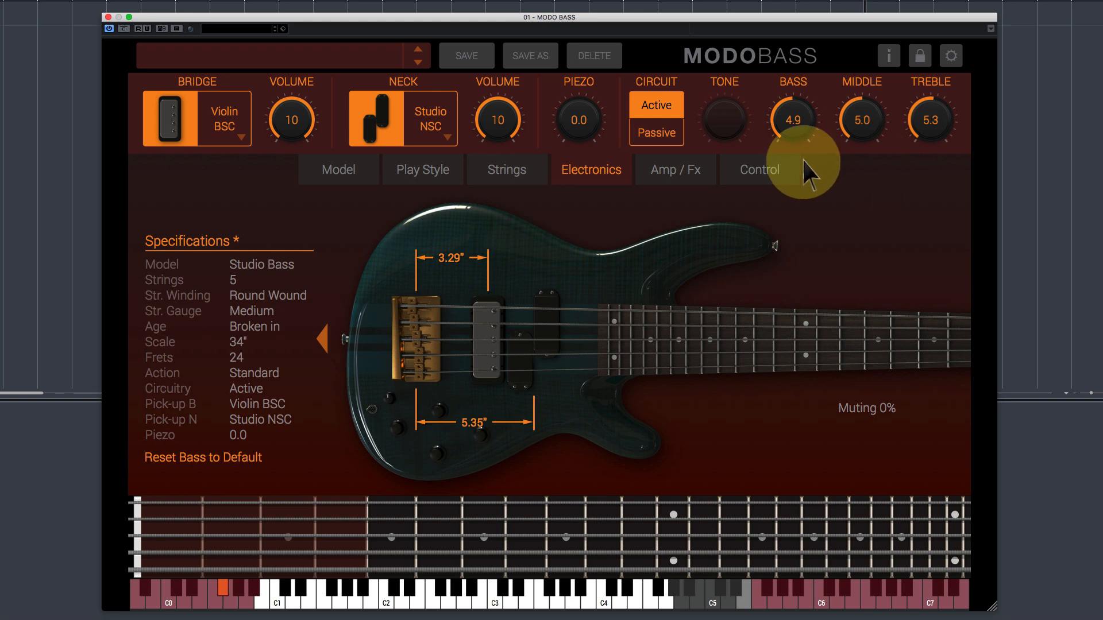
{"action": "left_click_drag", "start_coordinate": [519, 122], "coordinate": [516, 145]}
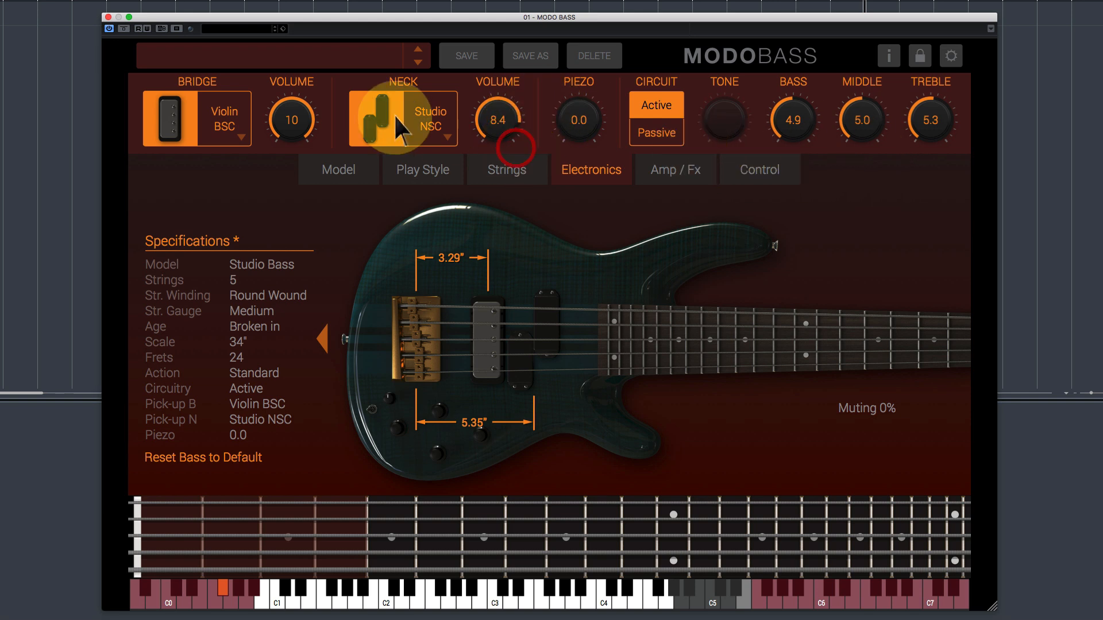
{"action": "left_click_drag", "start_coordinate": [306, 123], "coordinate": [306, 141]}
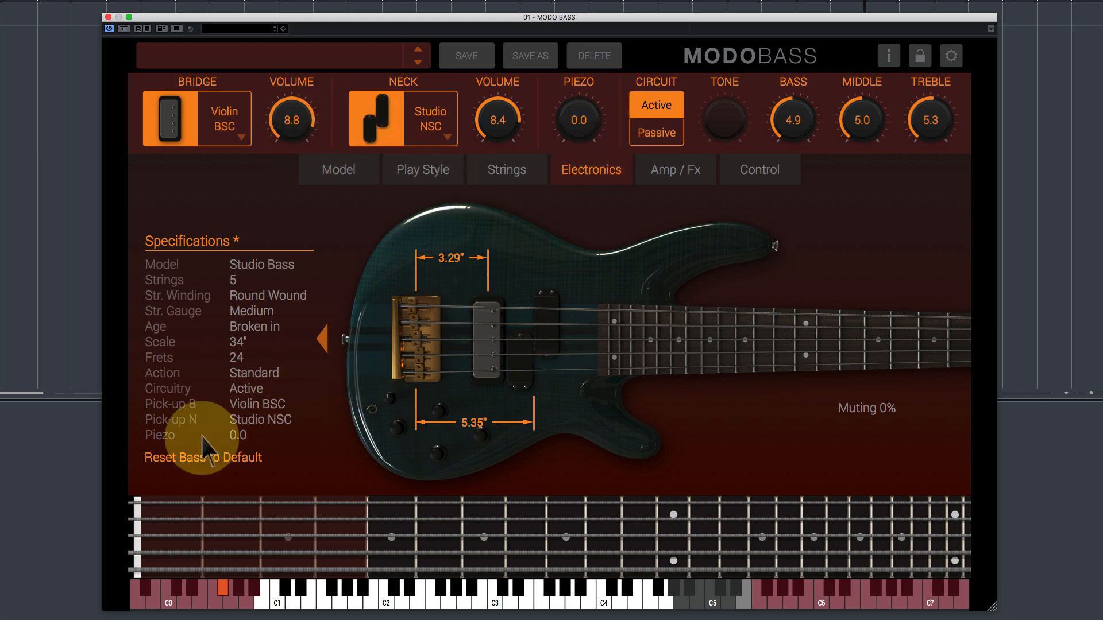
Reset the bass to its default settings, and revisit its string, play style, model and electronics settings
{"action": "left_click", "coordinate": [190, 457]}
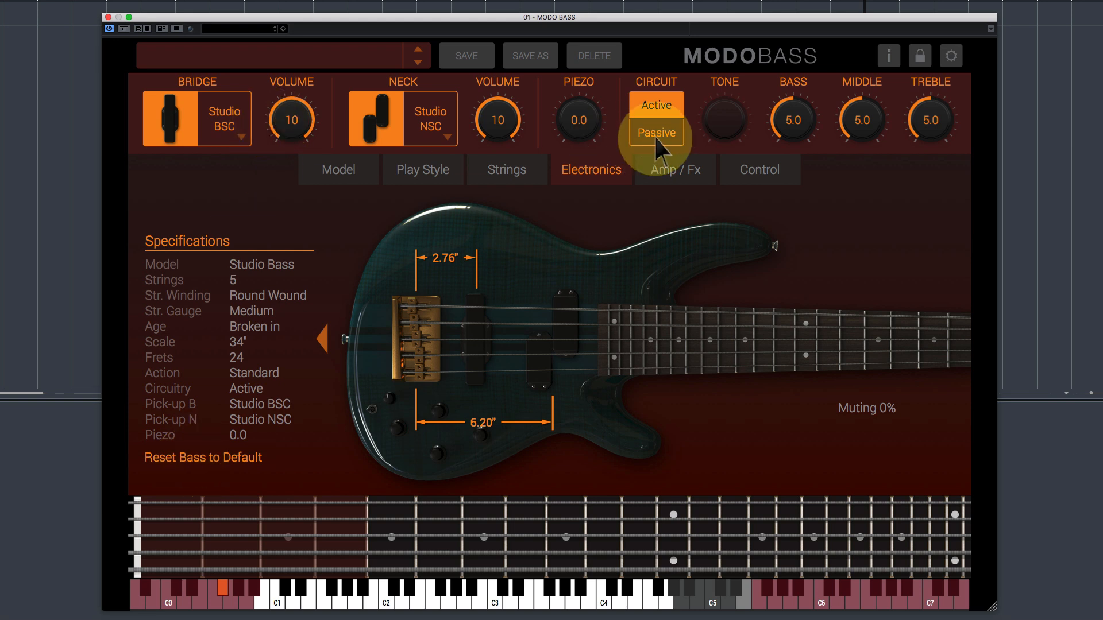
{"action": "left_click", "coordinate": [516, 173]}
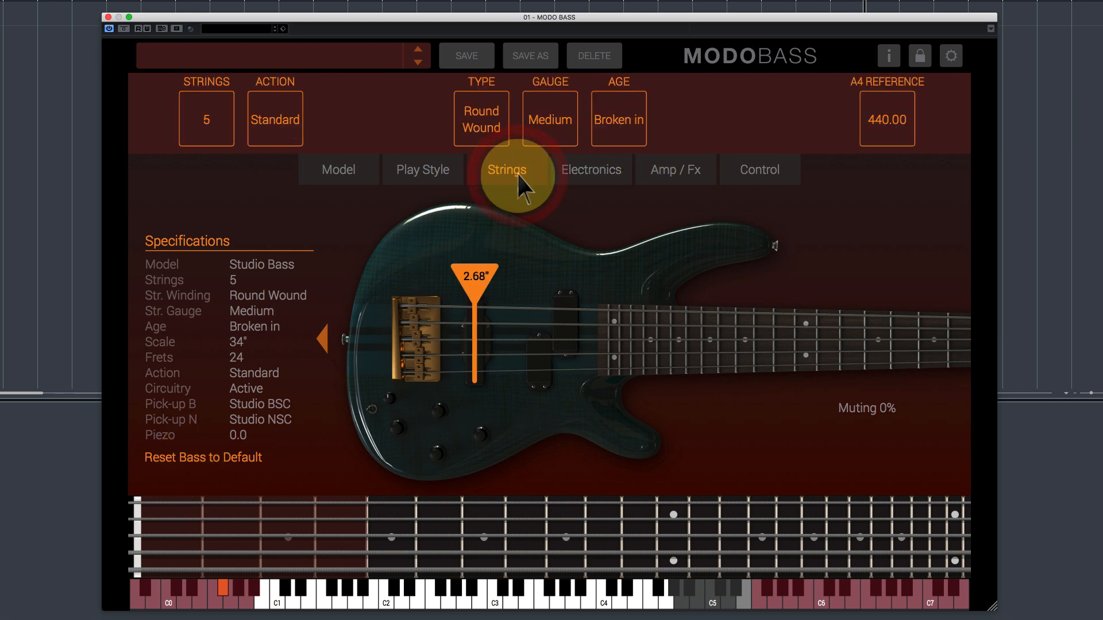
{"action": "left_click", "coordinate": [440, 171]}
{"action": "left_click", "coordinate": [341, 172]}
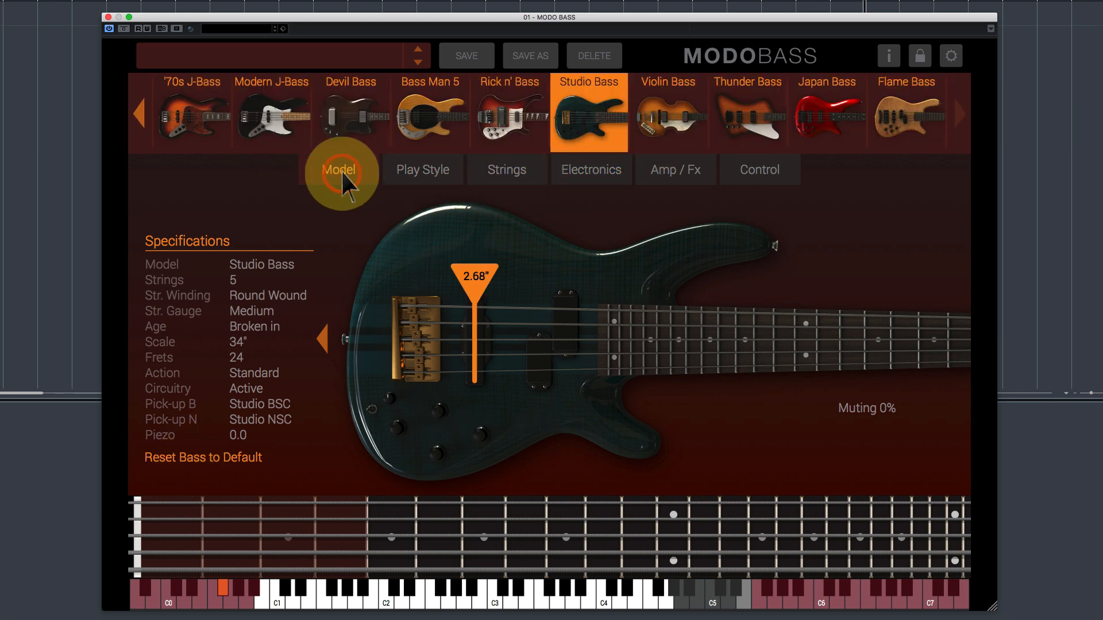
{"action": "left_click", "coordinate": [591, 170]}
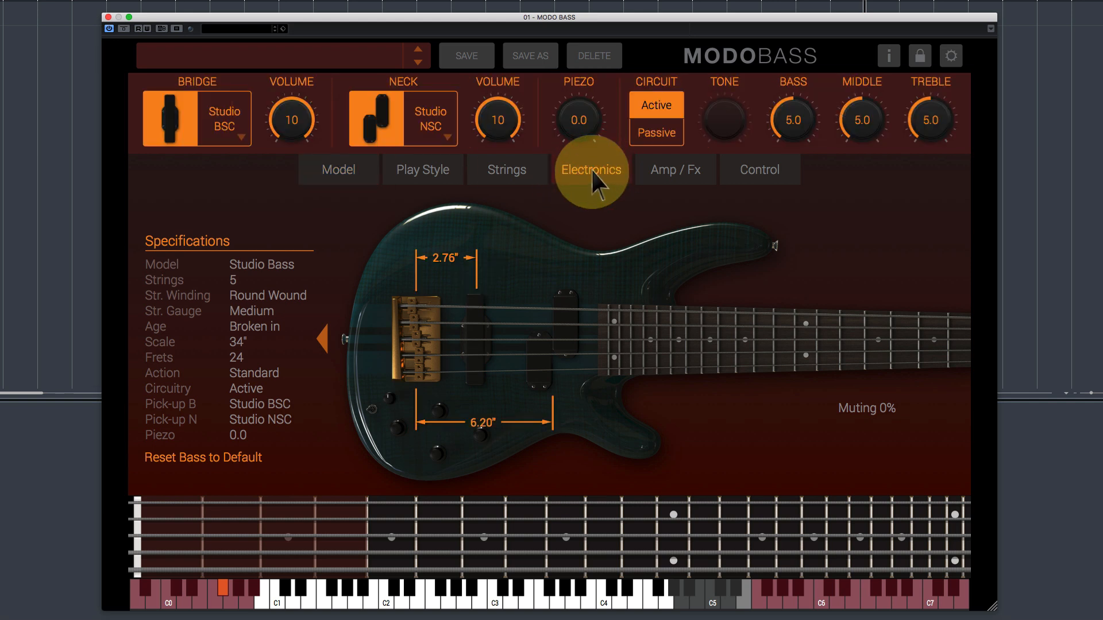
Compare the Tube and Solid State amps in the amp and effects settings, ending on the Tube amp
{"action": "left_click", "coordinate": [654, 181]}
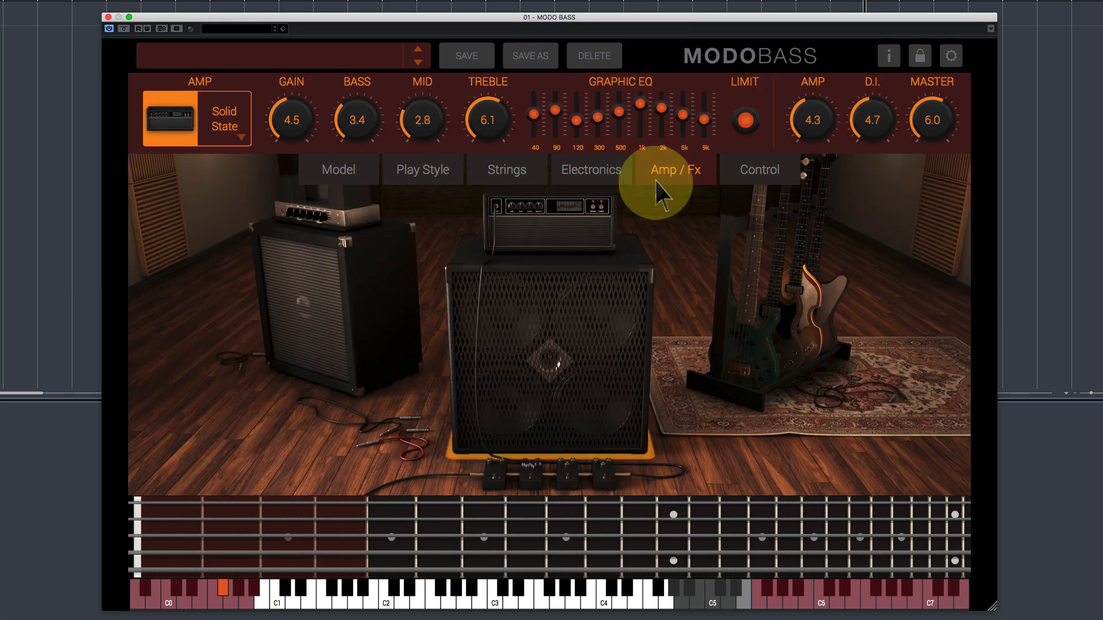
{"action": "left_click", "coordinate": [241, 139]}
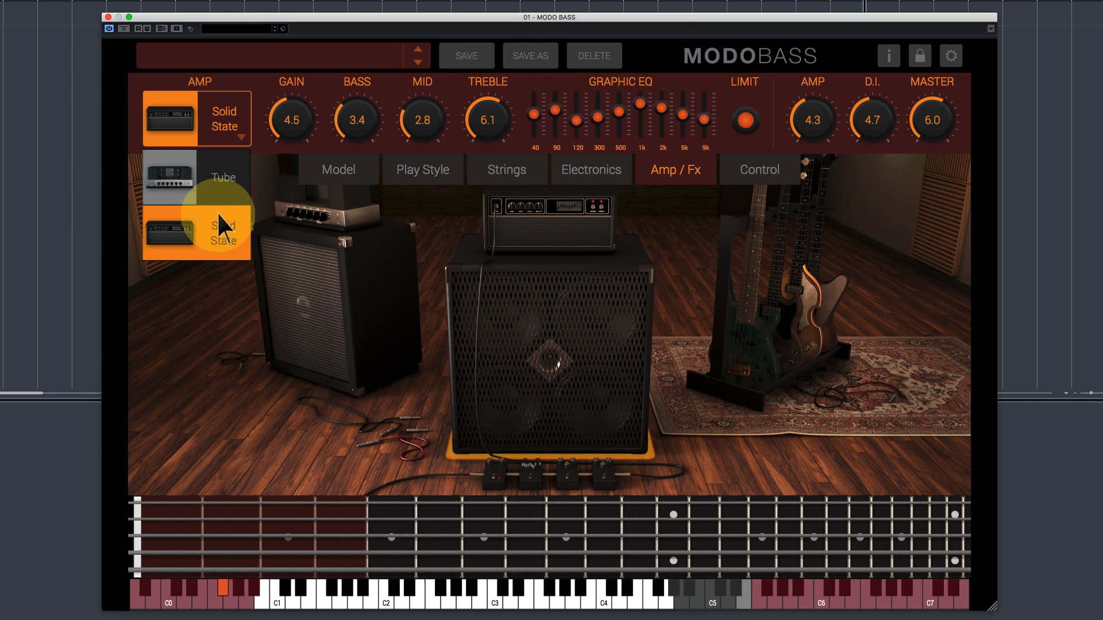
{"action": "left_click", "coordinate": [219, 175]}
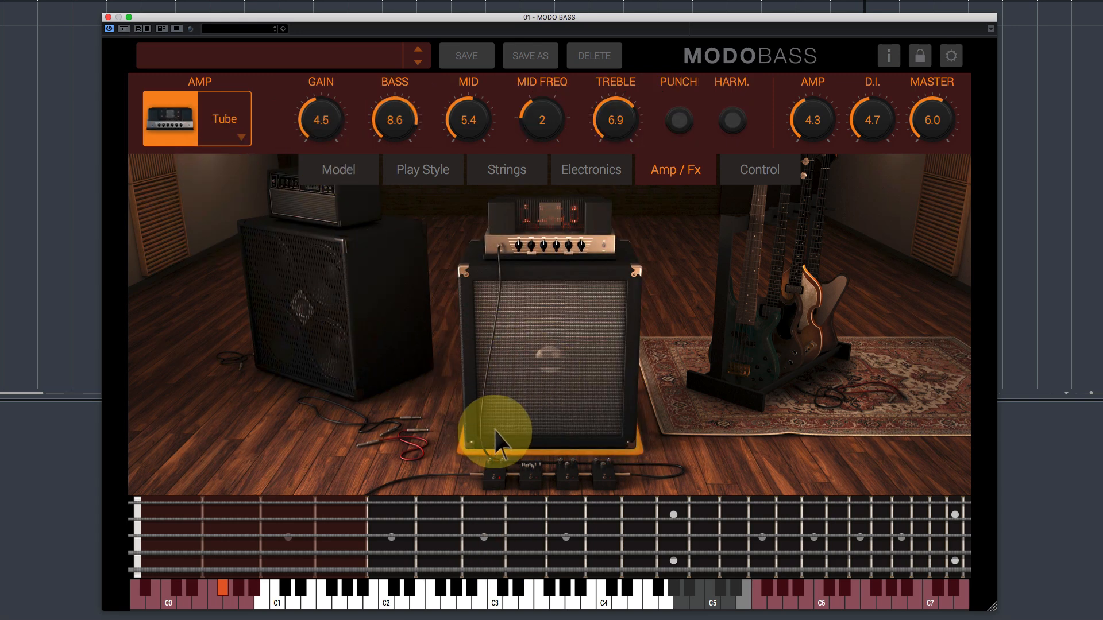
{"action": "left_click", "coordinate": [219, 135]}
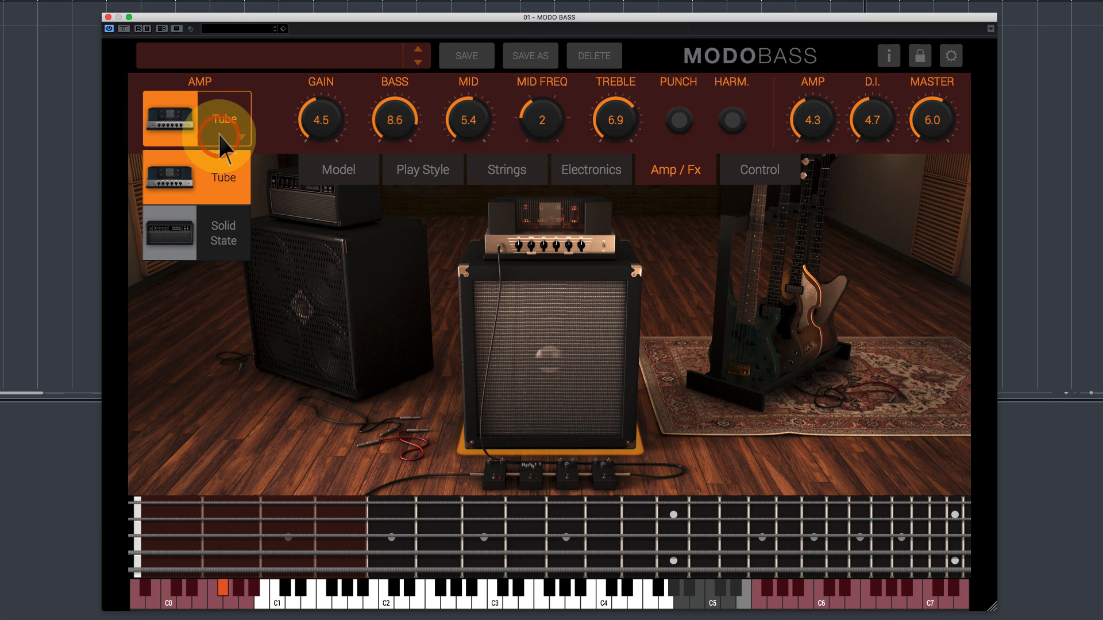
{"action": "left_click", "coordinate": [222, 239]}
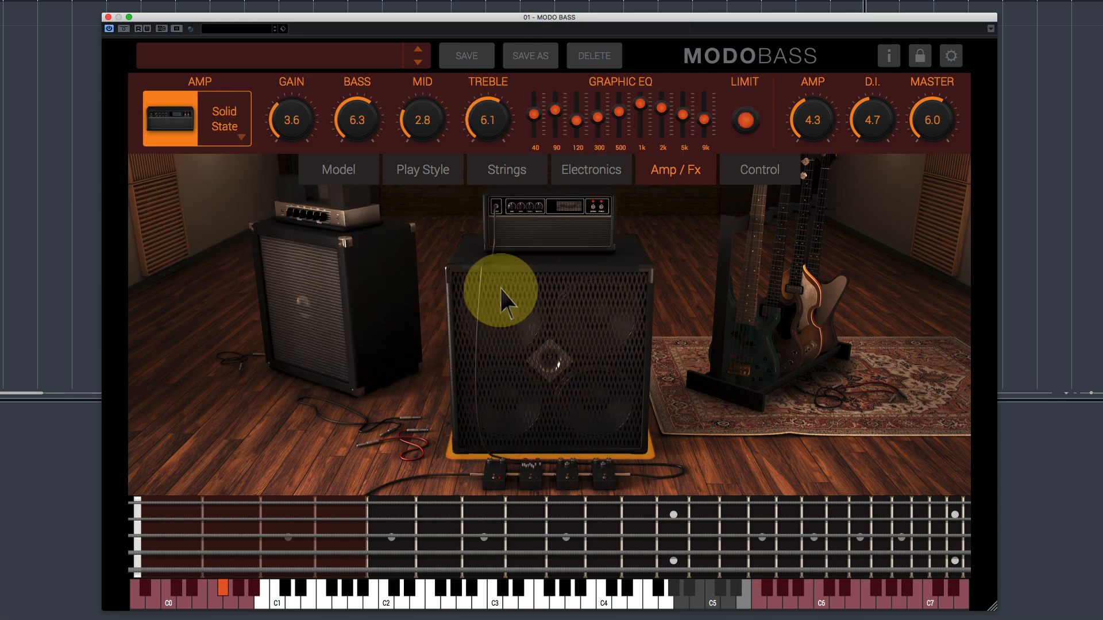
{"action": "left_click", "coordinate": [235, 130]}
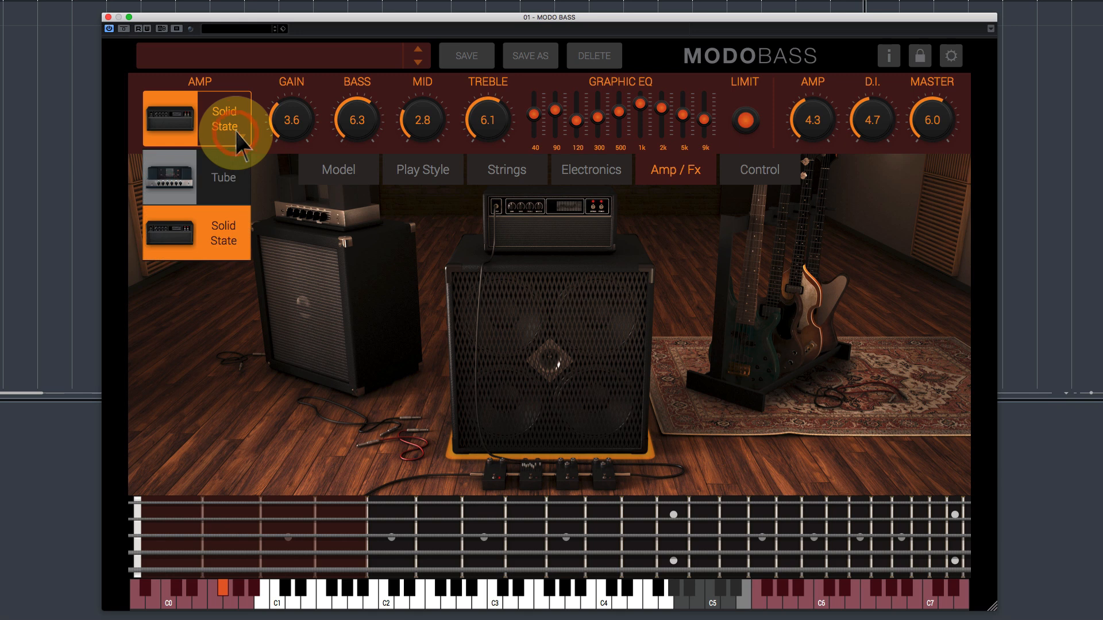
{"action": "left_click", "coordinate": [229, 175]}
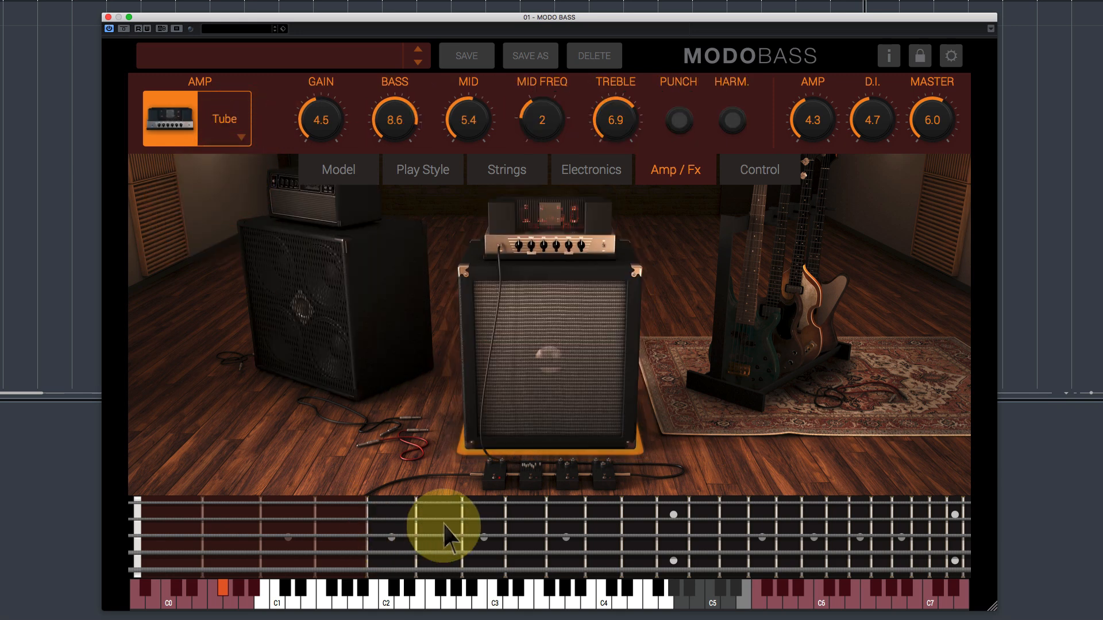
Alternate between the Comp pedal's settings and the Tube amp's controls, ending on the Comp pedal
{"action": "left_click", "coordinate": [497, 475]}
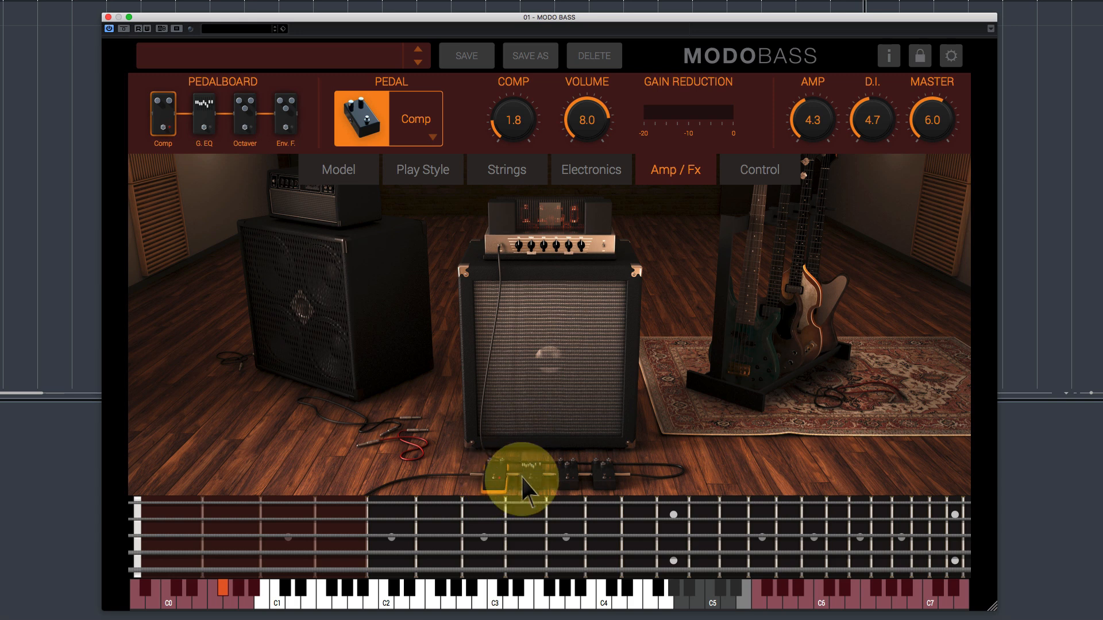
{"action": "left_click", "coordinate": [532, 285]}
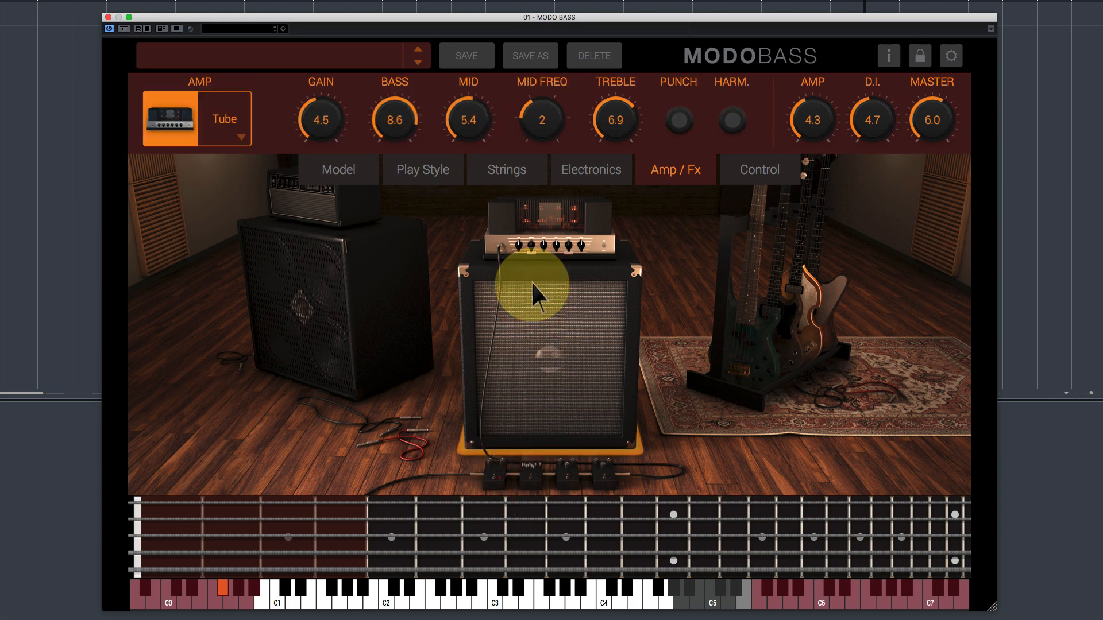
{"action": "left_click", "coordinate": [531, 239]}
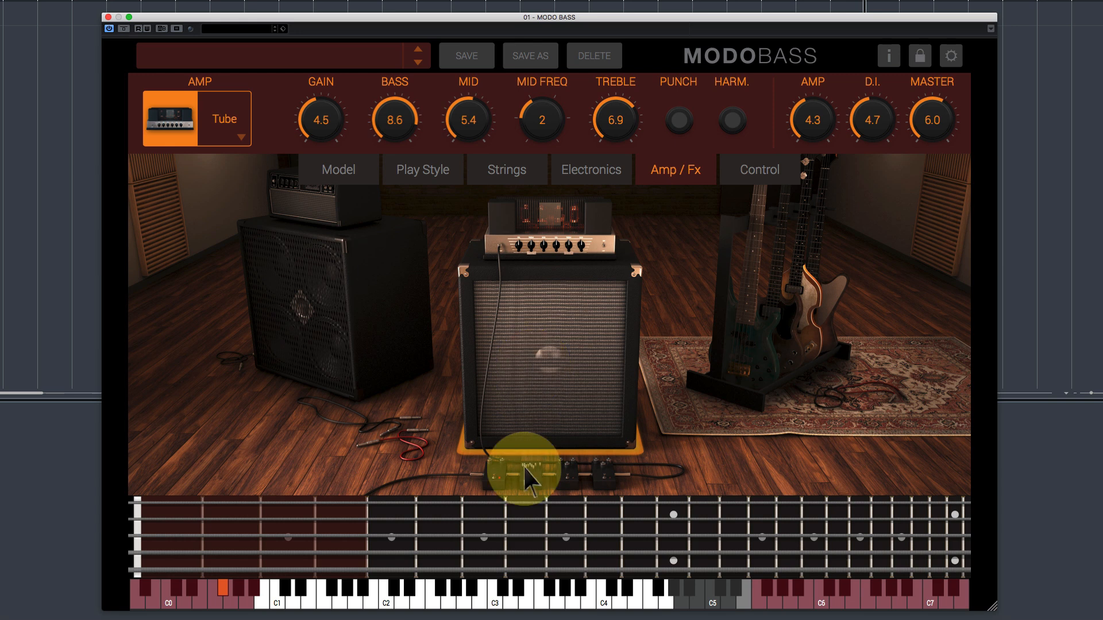
{"action": "left_click", "coordinate": [496, 474]}
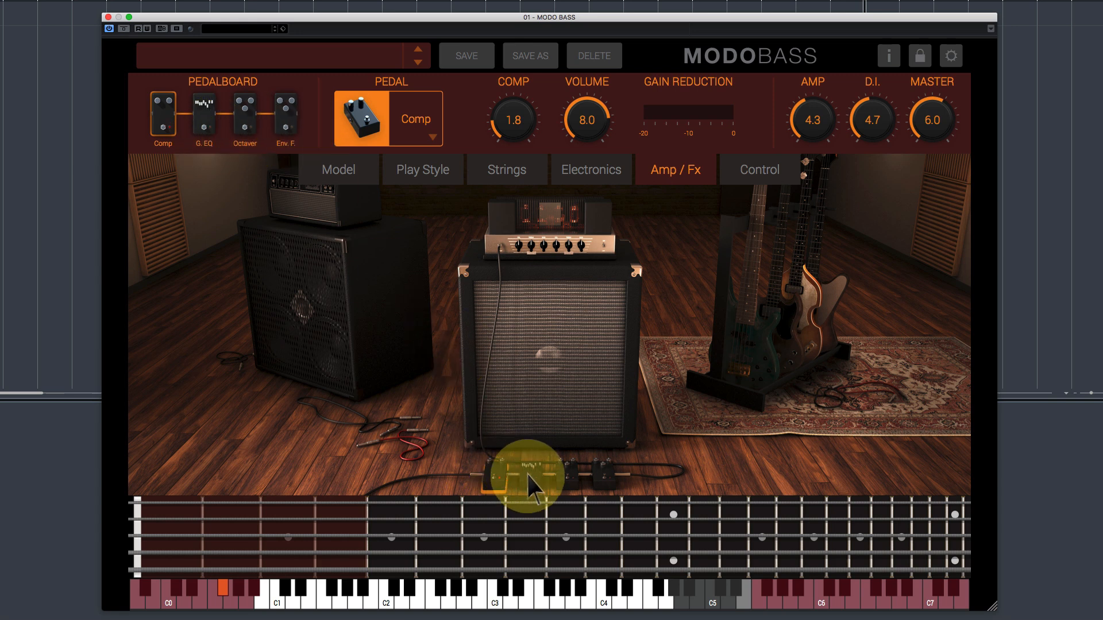
Keep Comp as the first pedal after viewing the available pedal types, and raise its compression amount to 6.0
{"action": "left_click", "coordinate": [419, 136]}
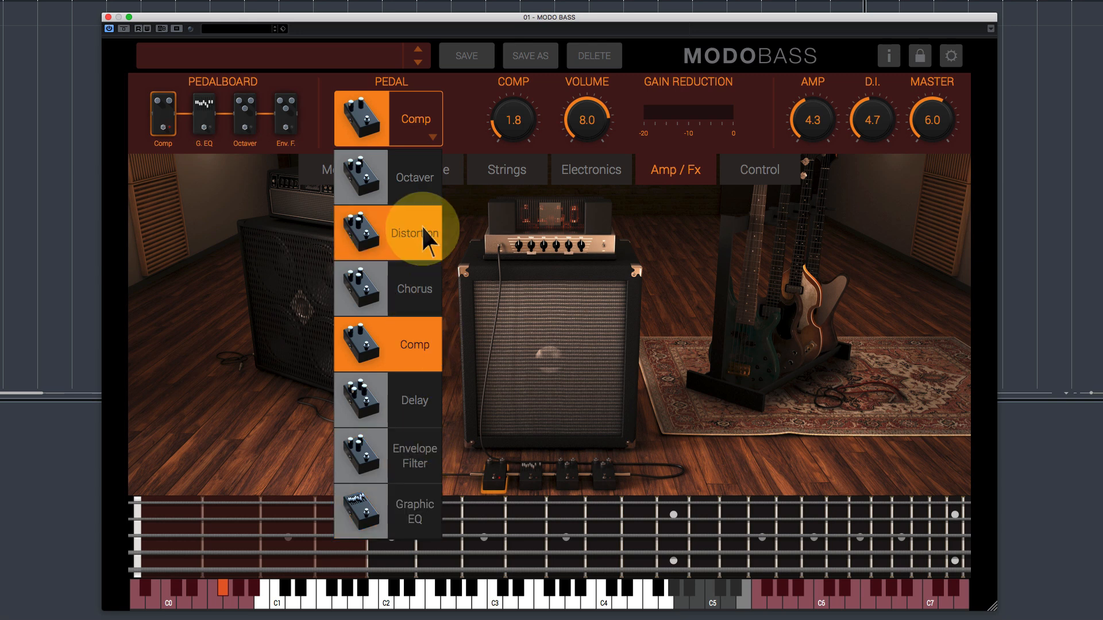
{"action": "left_click", "coordinate": [417, 335]}
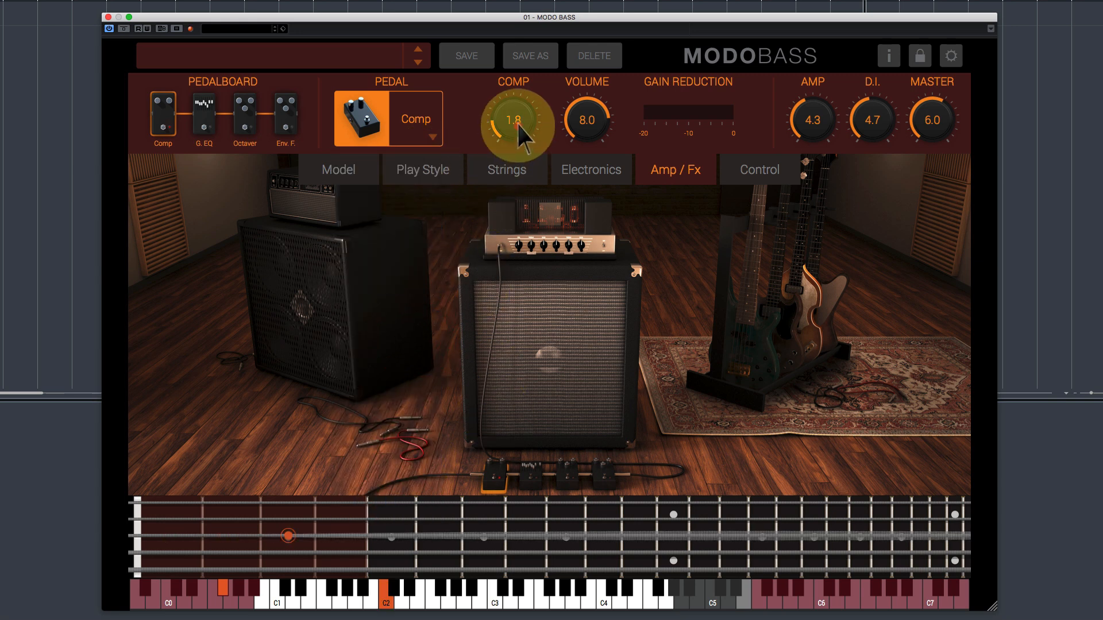
{"action": "left_click_drag", "start_coordinate": [516, 122], "coordinate": [540, 36]}
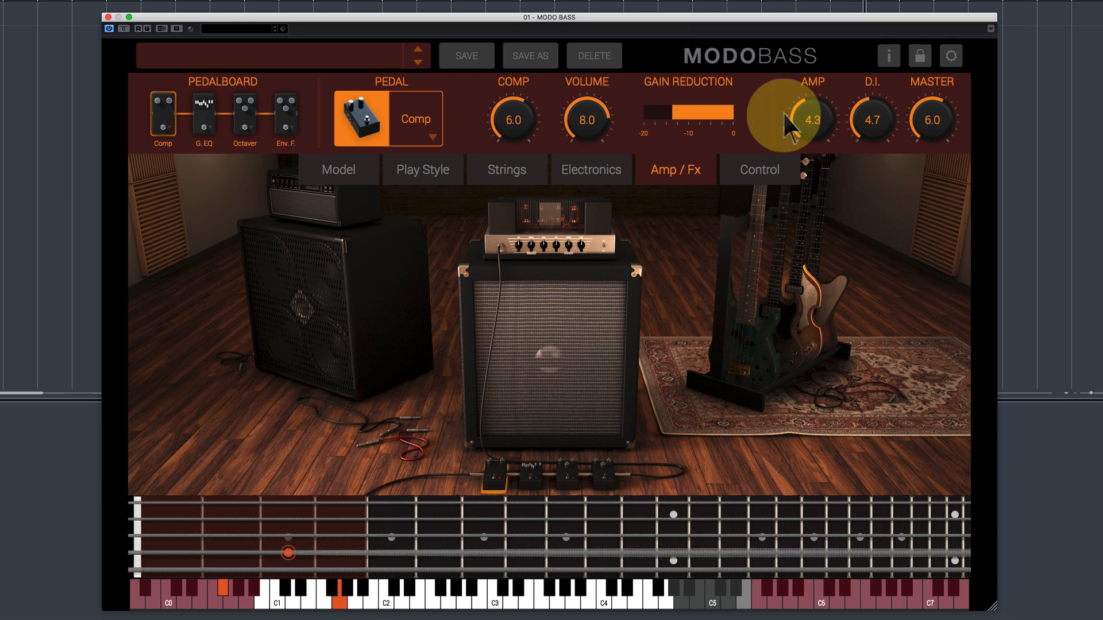
Look at the Envelope Filter pedal's settings, and audition the Octaver pedal by switching it on and back off
{"action": "left_click", "coordinate": [288, 112]}
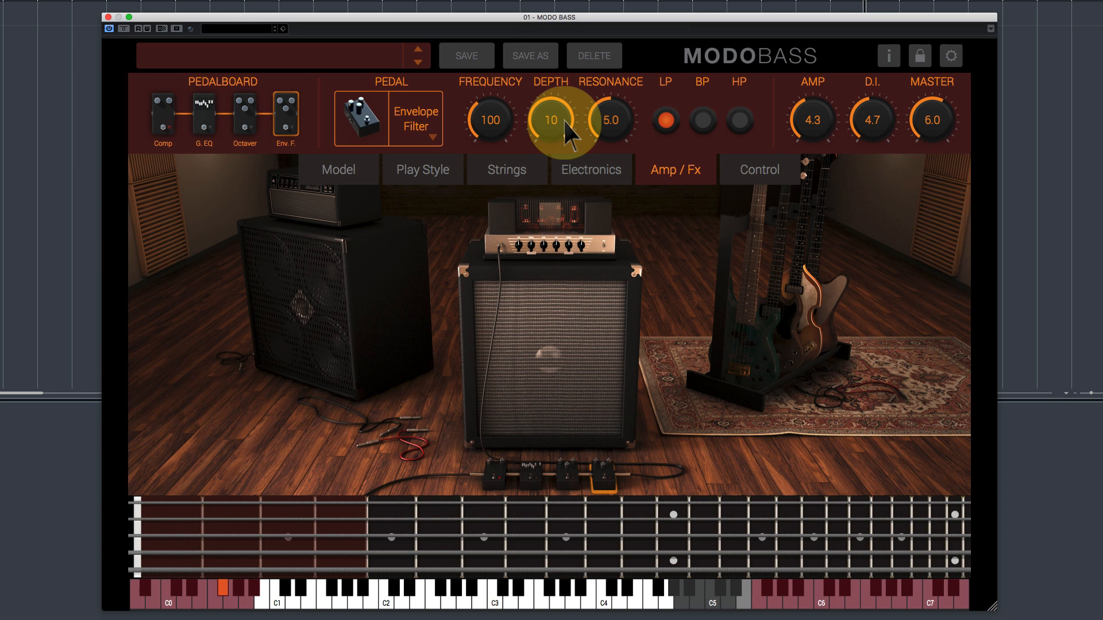
{"action": "left_click", "coordinate": [245, 118]}
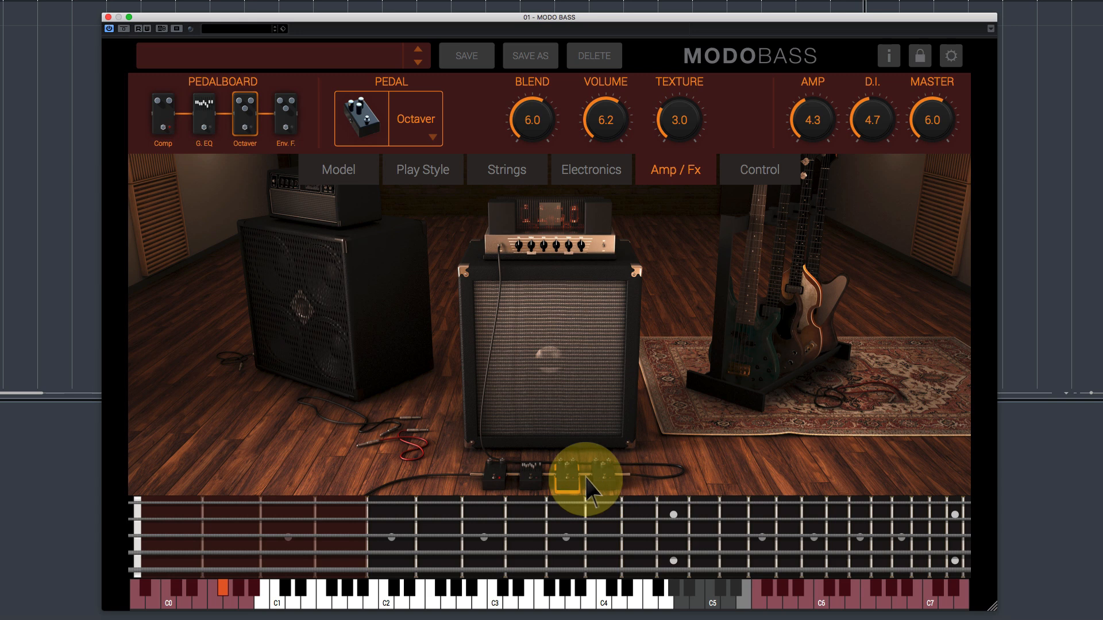
{"action": "left_click", "coordinate": [569, 477]}
{"action": "left_click", "coordinate": [568, 474]}
{"action": "left_click", "coordinate": [568, 475]}
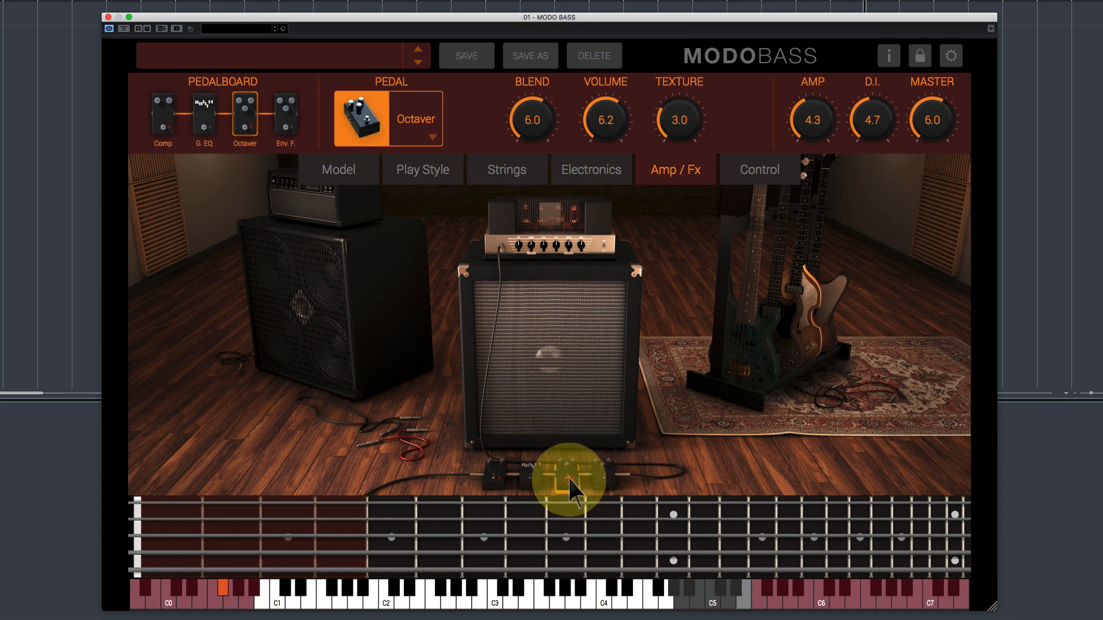
{"action": "left_click", "coordinate": [568, 474]}
{"action": "left_click", "coordinate": [374, 122]}
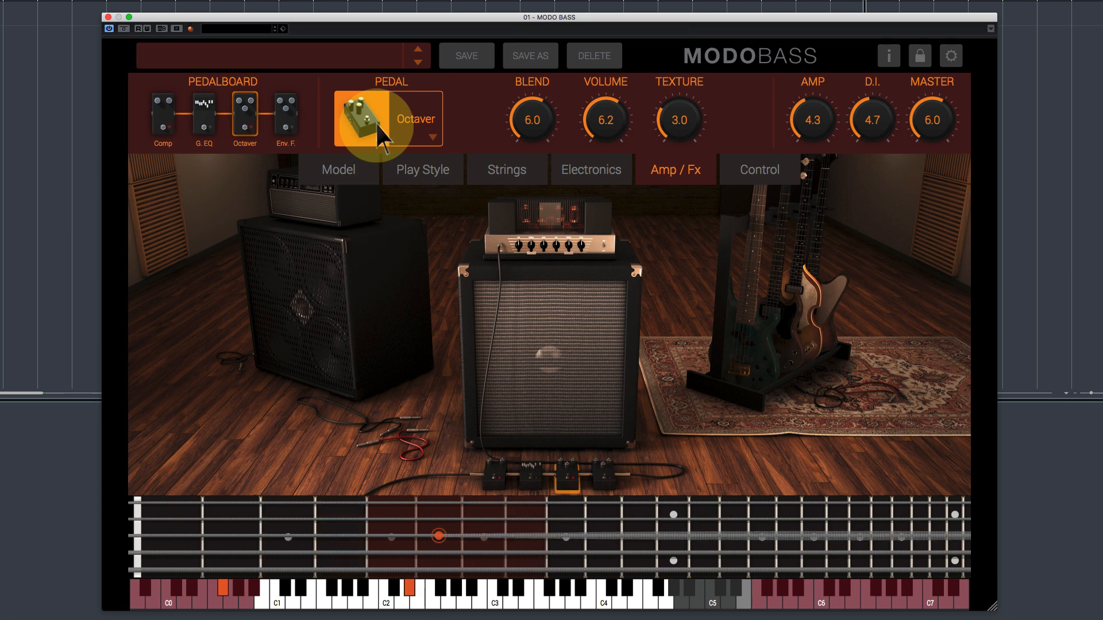
{"action": "left_click", "coordinate": [375, 122]}
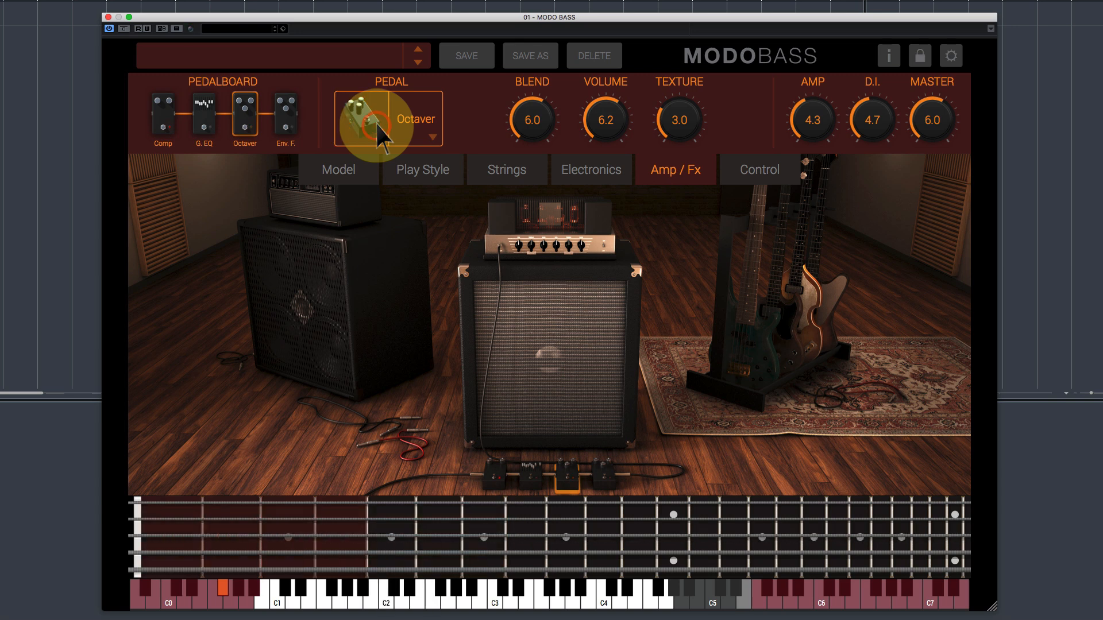
Enable the Envelope Filter pedal with its frequency at 259, and compare its filter modes, ending on LP
{"action": "left_click", "coordinate": [298, 111]}
{"action": "left_click", "coordinate": [359, 123]}
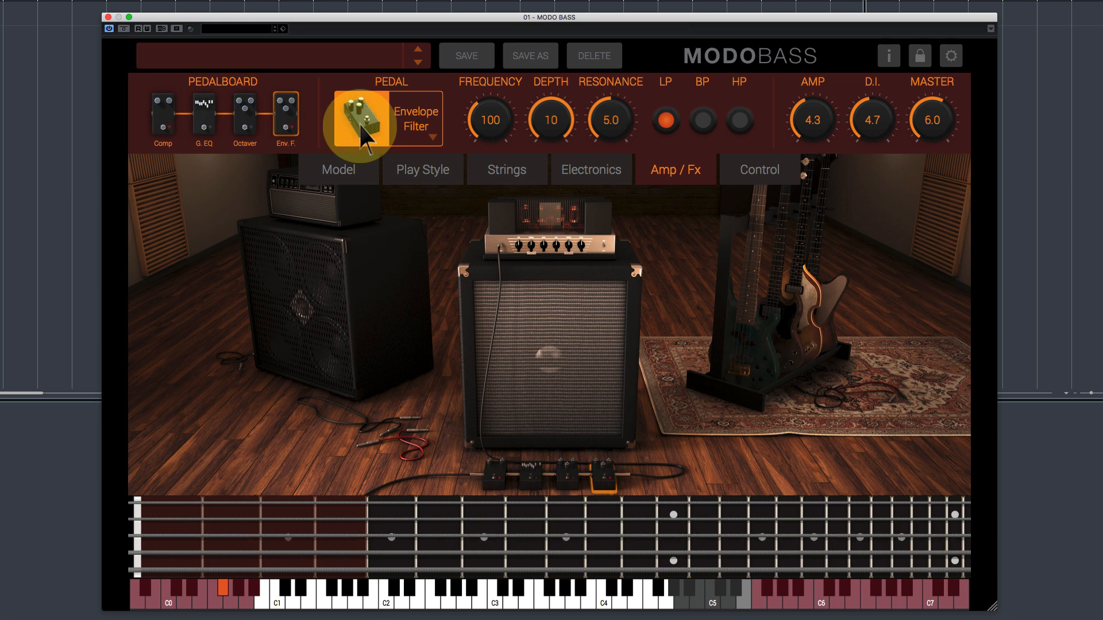
{"action": "left_click_drag", "start_coordinate": [502, 114], "coordinate": [508, 85]}
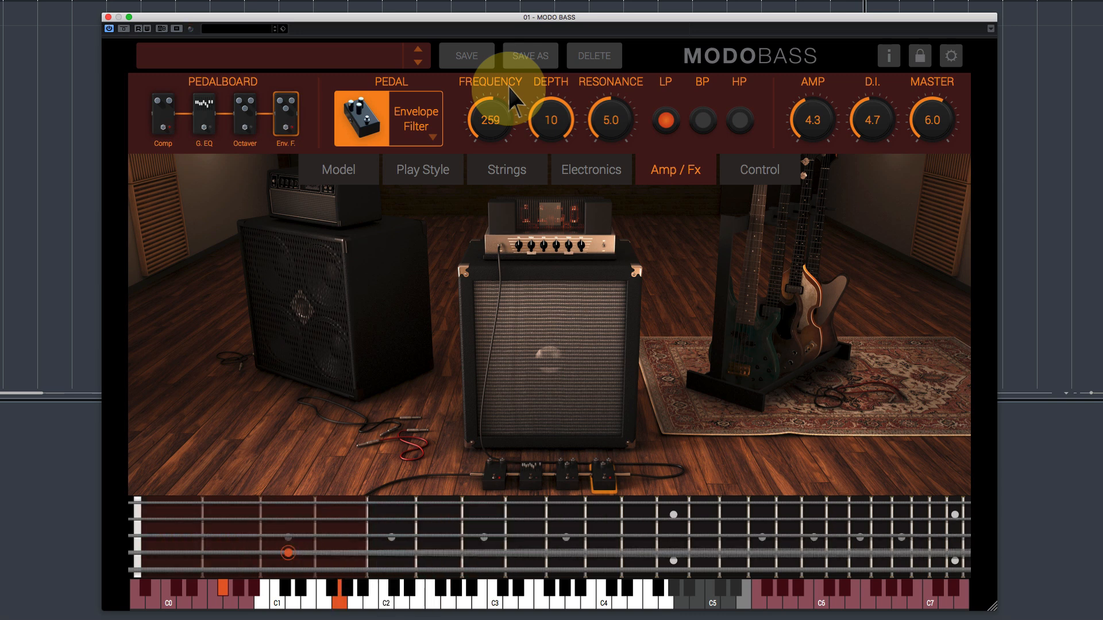
{"action": "left_click", "coordinate": [712, 115]}
{"action": "left_click", "coordinate": [729, 122]}
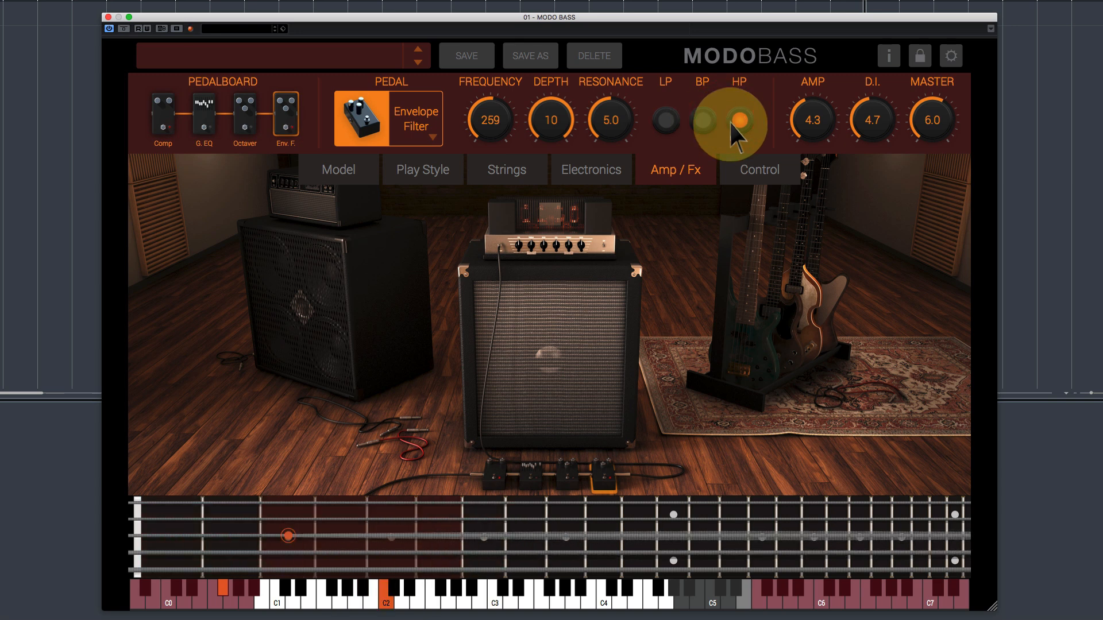
{"action": "left_click", "coordinate": [668, 117]}
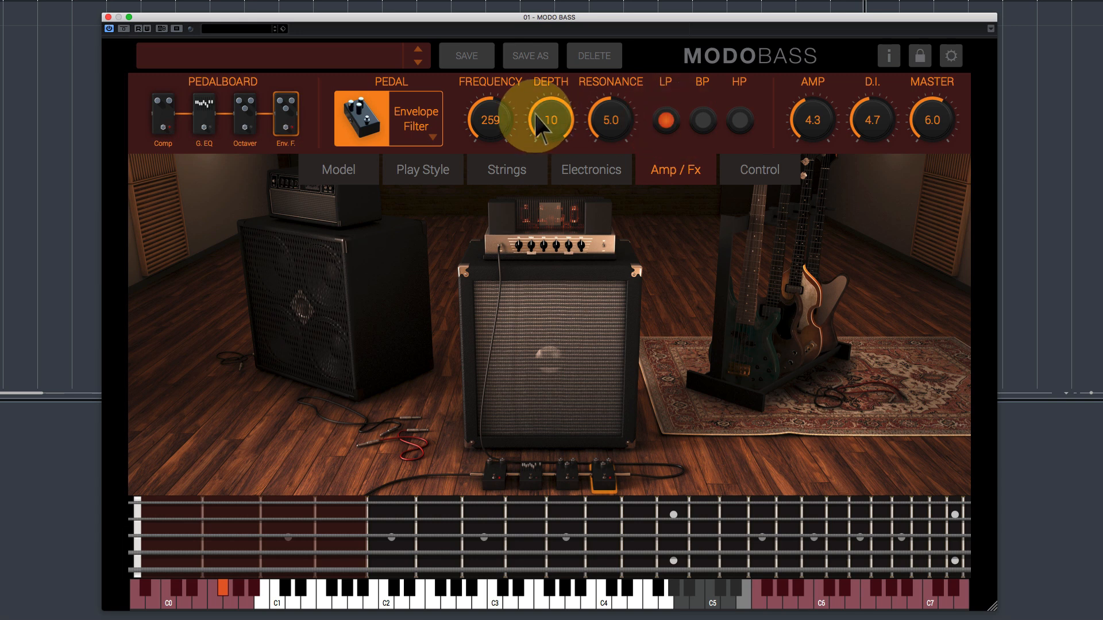
Replace the Envelope Filter with a Distortion pedal, and set its drive to 6.7 and volume to -10.7
{"action": "left_click", "coordinate": [422, 117]}
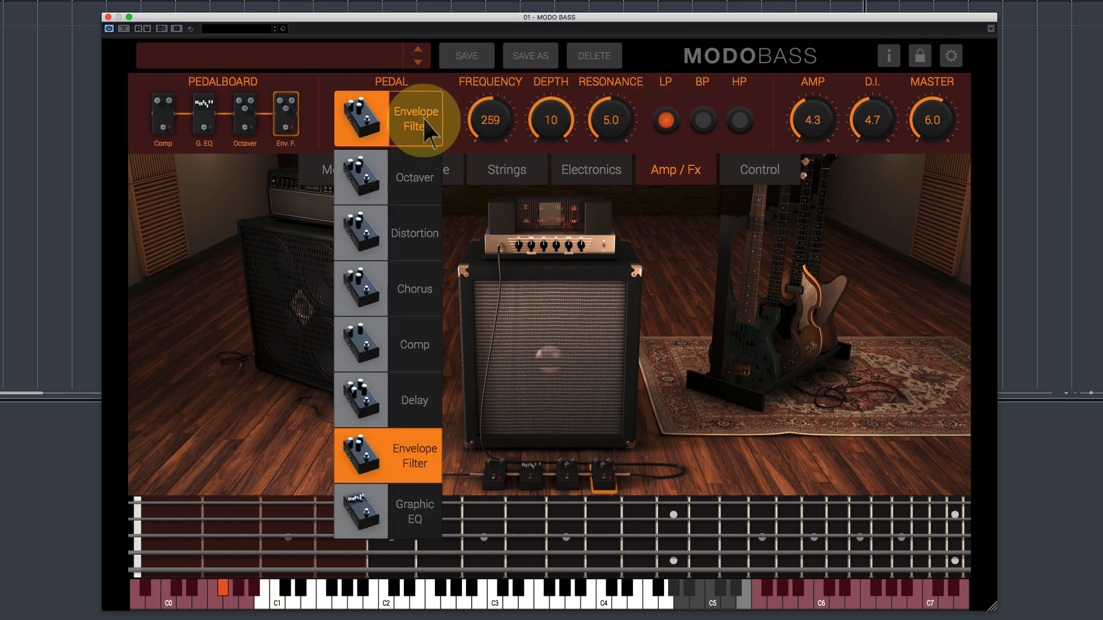
{"action": "left_click", "coordinate": [399, 232]}
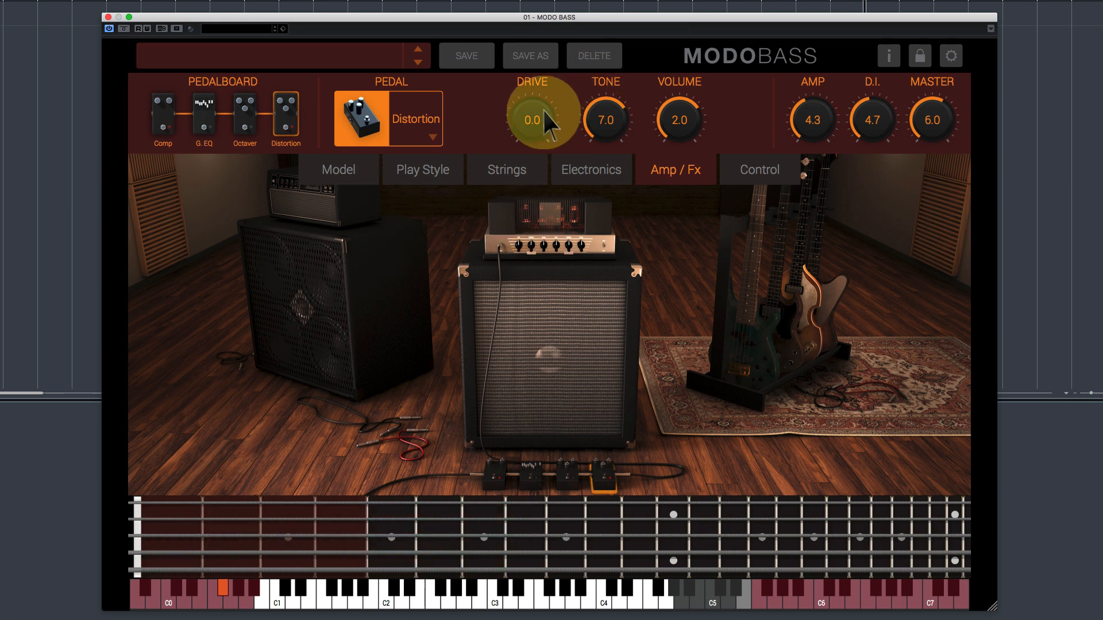
{"action": "left_click_drag", "start_coordinate": [542, 109], "coordinate": [574, 6]}
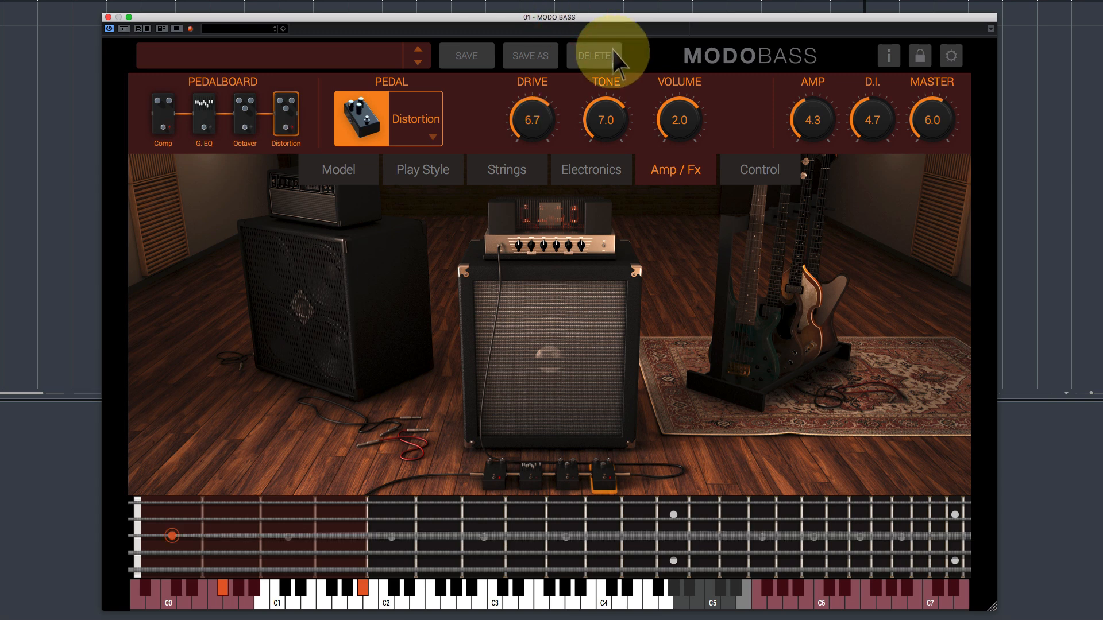
{"action": "left_click_drag", "start_coordinate": [678, 117], "coordinate": [671, 154]}
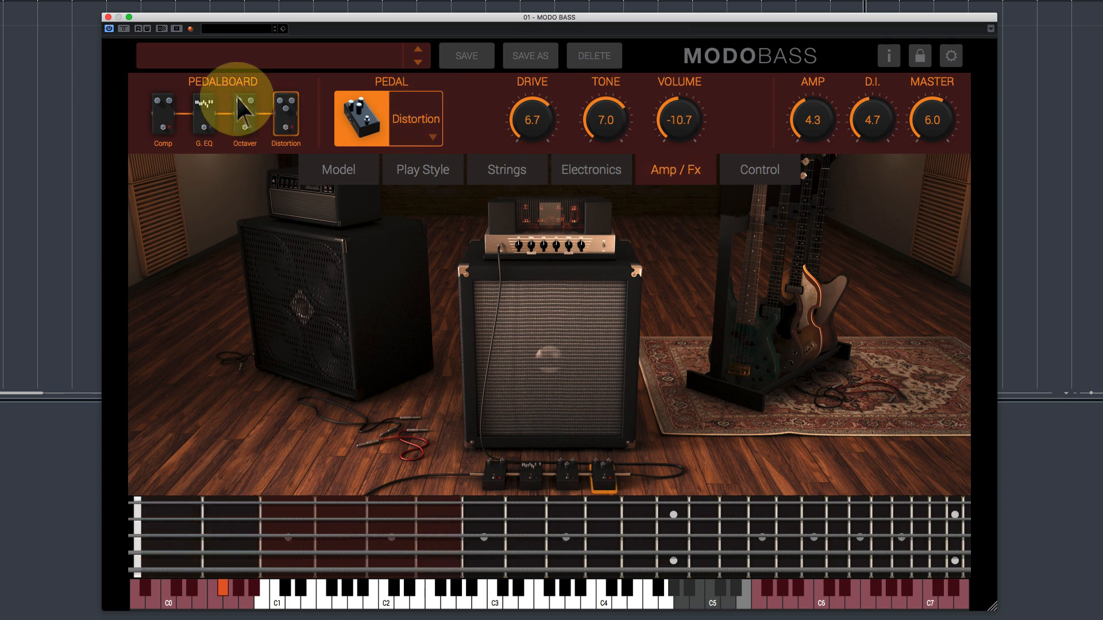
Revisit the Comp pedal's settings and return to the Distortion pedal
{"action": "left_click", "coordinate": [173, 117]}
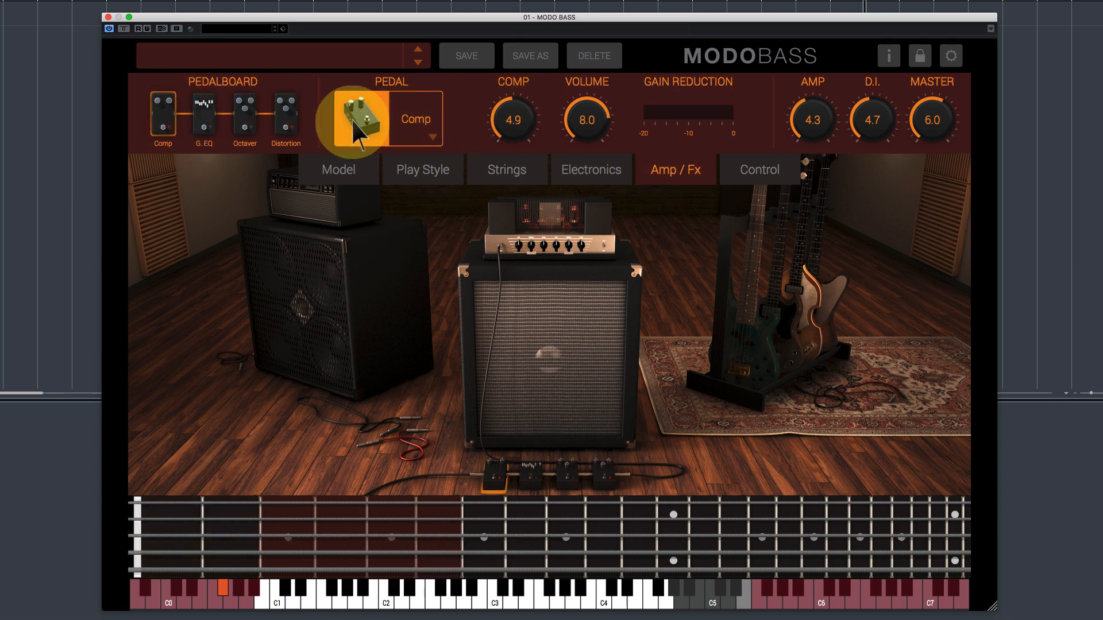
{"action": "left_click", "coordinate": [329, 117]}
{"action": "left_click", "coordinate": [286, 121]}
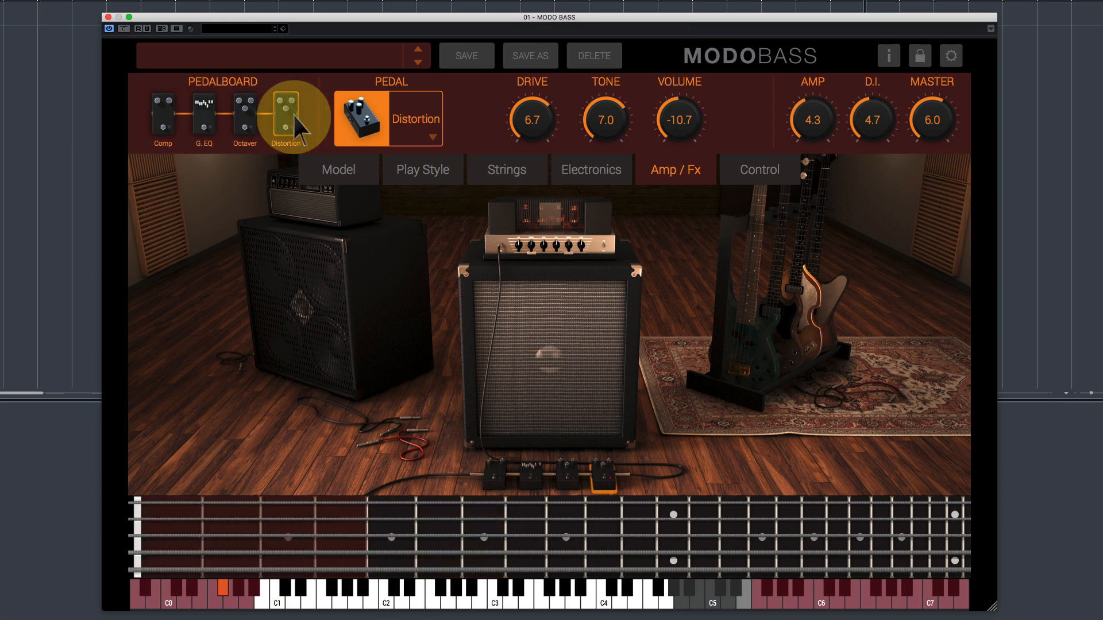
Switch back and forth between the Solid State and Tube amps to compare their controls, ending on the Tube amp
{"action": "left_click", "coordinate": [564, 242]}
{"action": "left_click", "coordinate": [229, 112]}
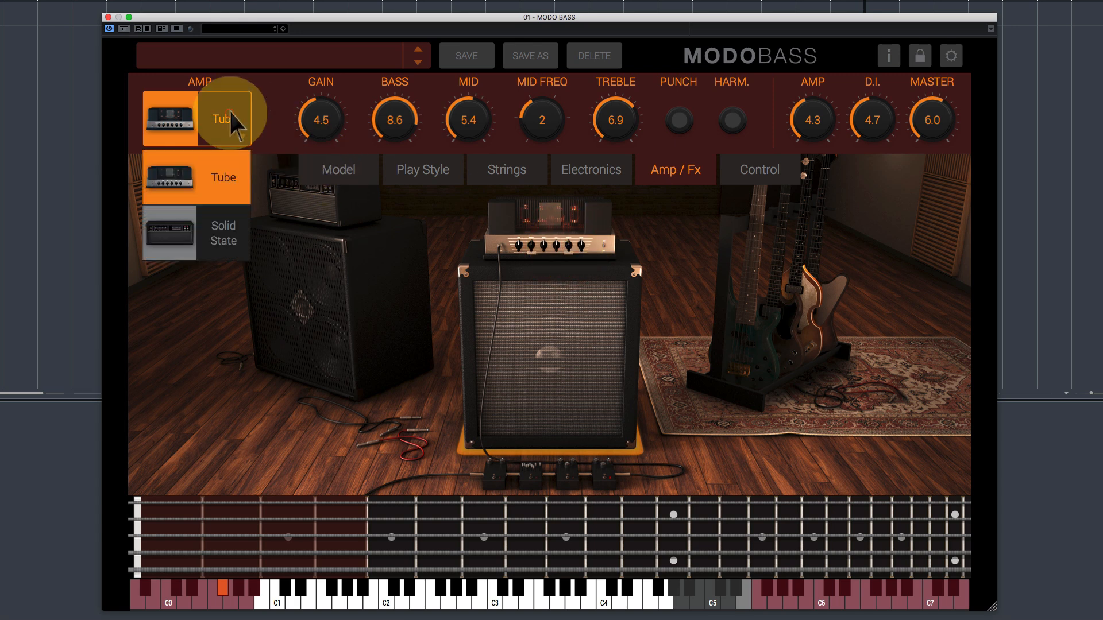
{"action": "left_click", "coordinate": [221, 244]}
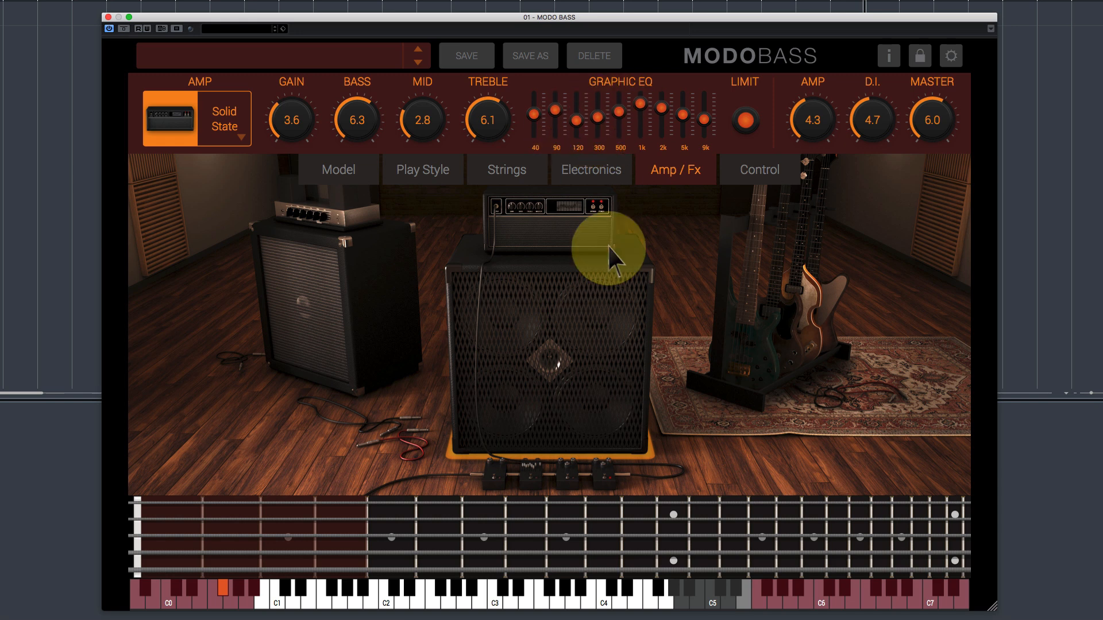
{"action": "left_click", "coordinate": [533, 325]}
{"action": "left_click", "coordinate": [325, 308]}
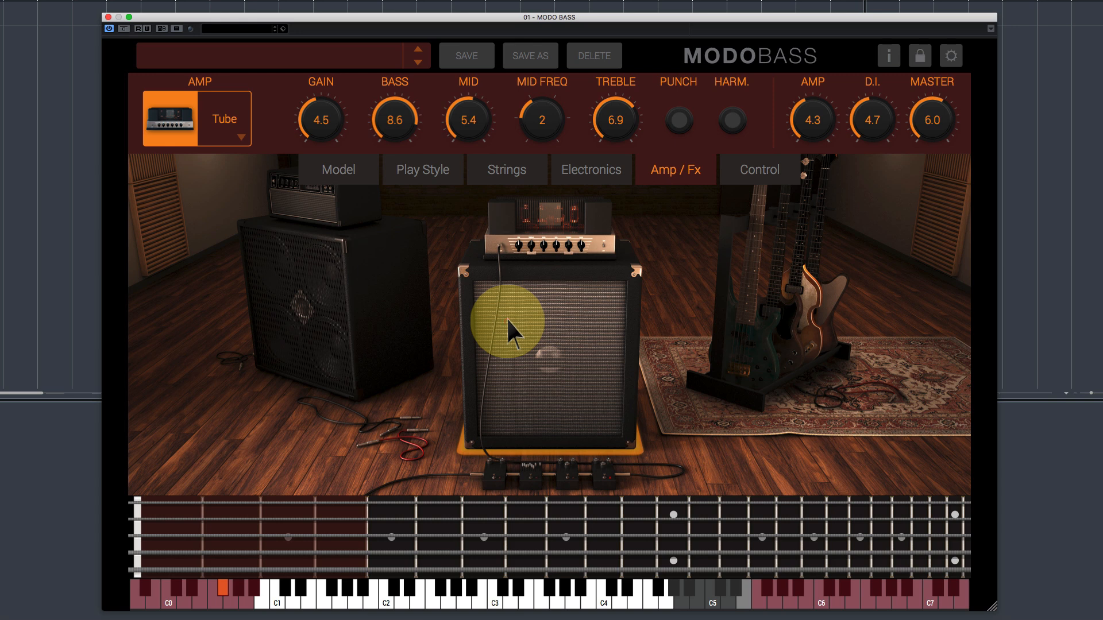
{"action": "left_click", "coordinate": [530, 326]}
{"action": "left_click", "coordinate": [303, 318]}
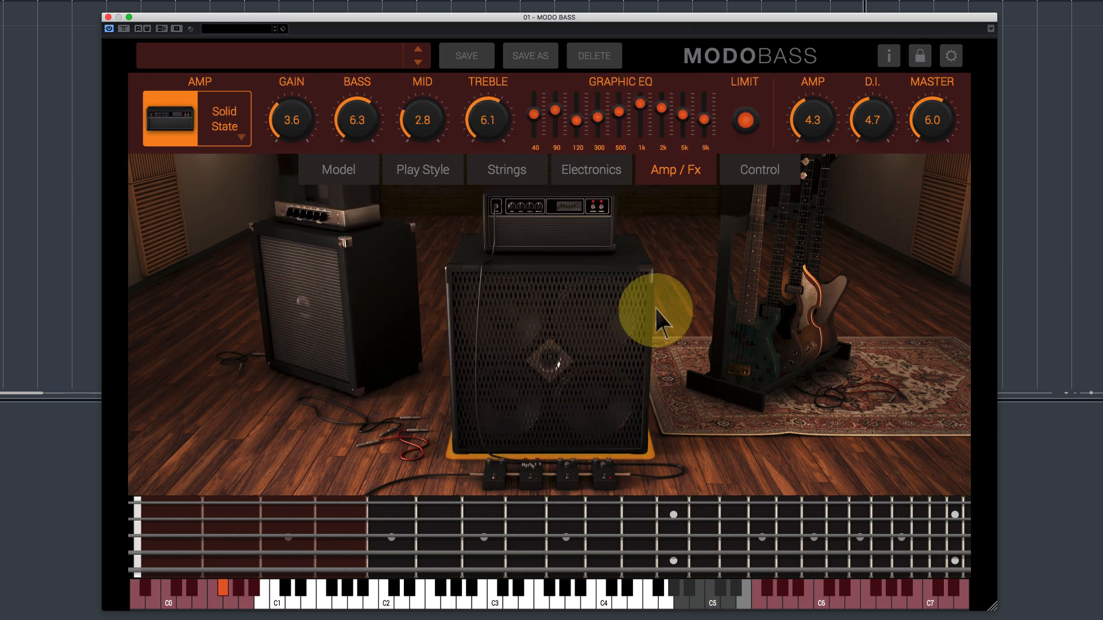
{"action": "left_click", "coordinate": [259, 308]}
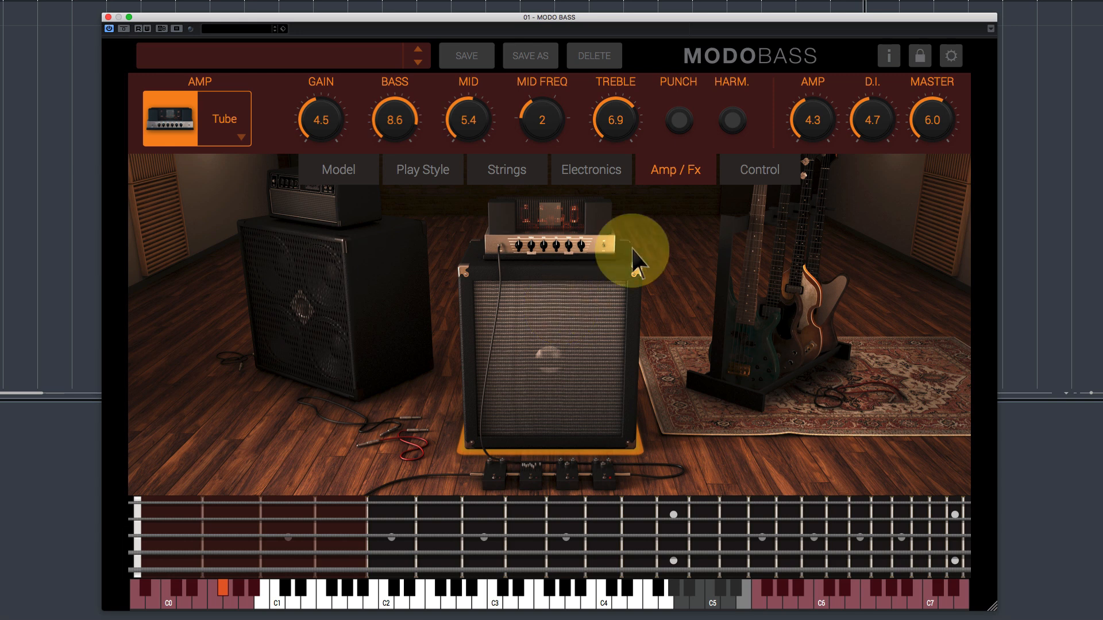
Balance the output by lowering the amp level to 0.0 and raising the D.I. level to 7.2, with the Distortion pedal bypassed
{"action": "left_click_drag", "start_coordinate": [810, 110], "coordinate": [820, 226]}
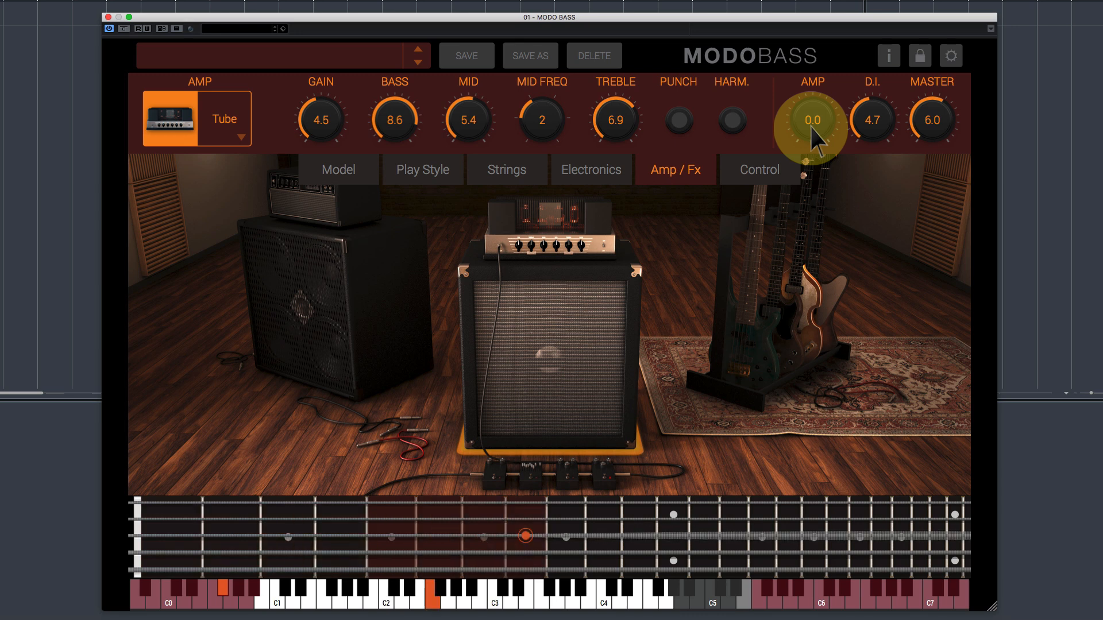
{"action": "left_click_drag", "start_coordinate": [869, 122], "coordinate": [877, 82]}
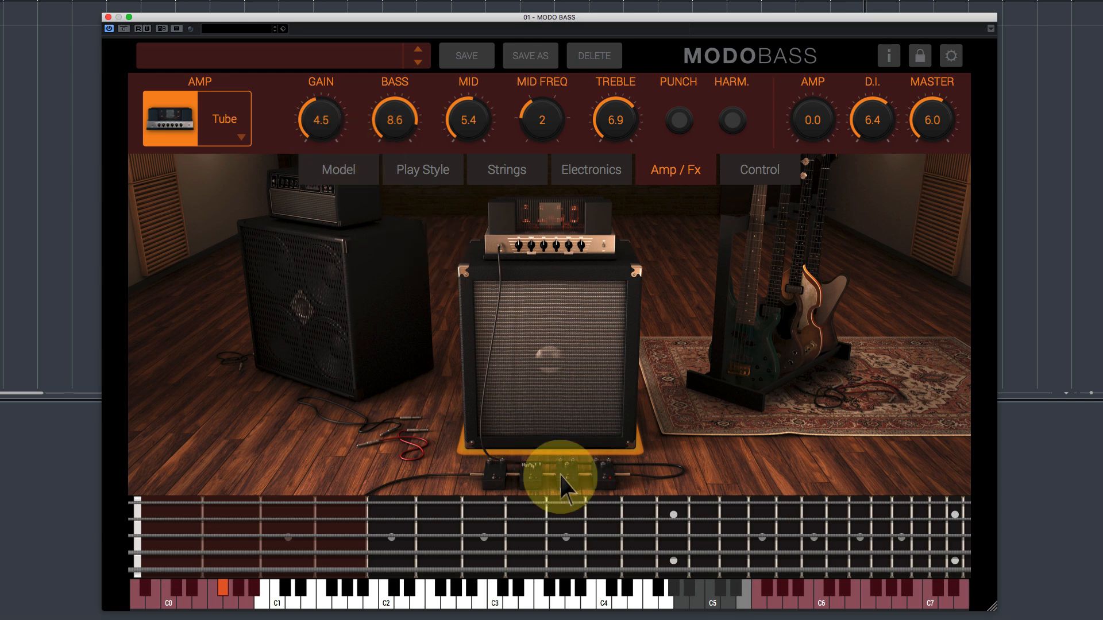
{"action": "left_click", "coordinate": [604, 475]}
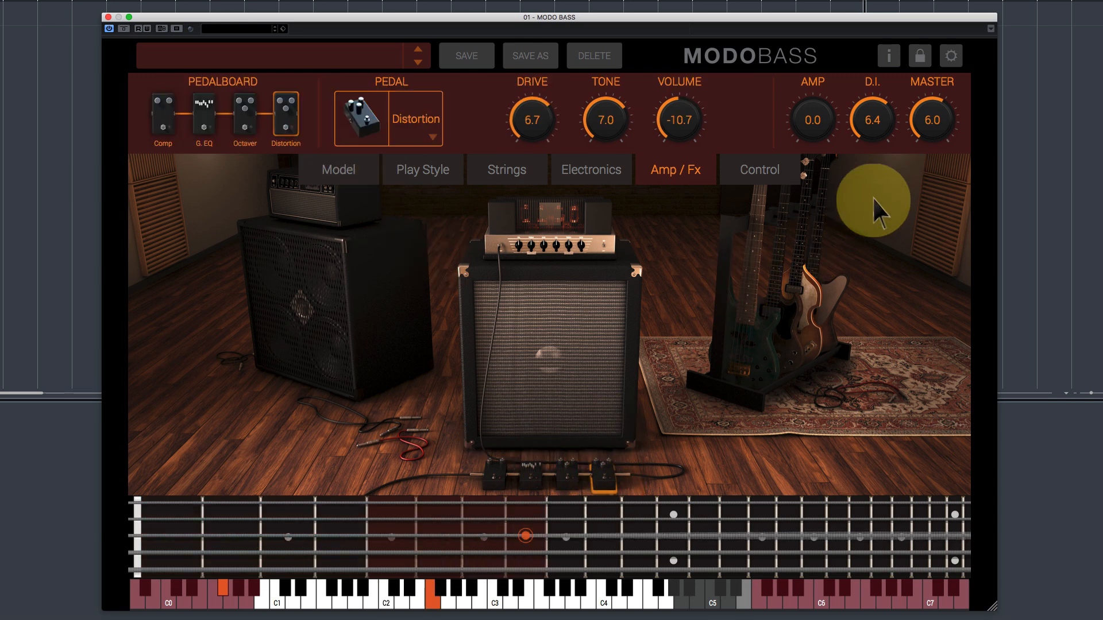
{"action": "left_click_drag", "start_coordinate": [873, 119], "coordinate": [880, 108]}
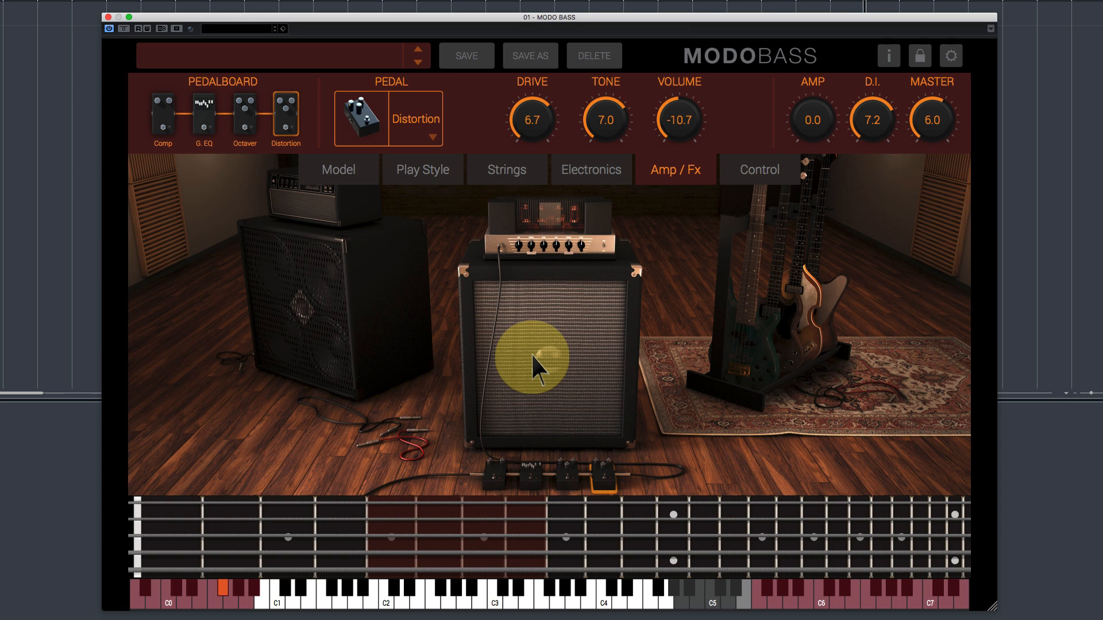
Show the keyswitch map in the control settings, try the Pick style with its down stroke, and switch to Finger
{"action": "left_click", "coordinate": [746, 176]}
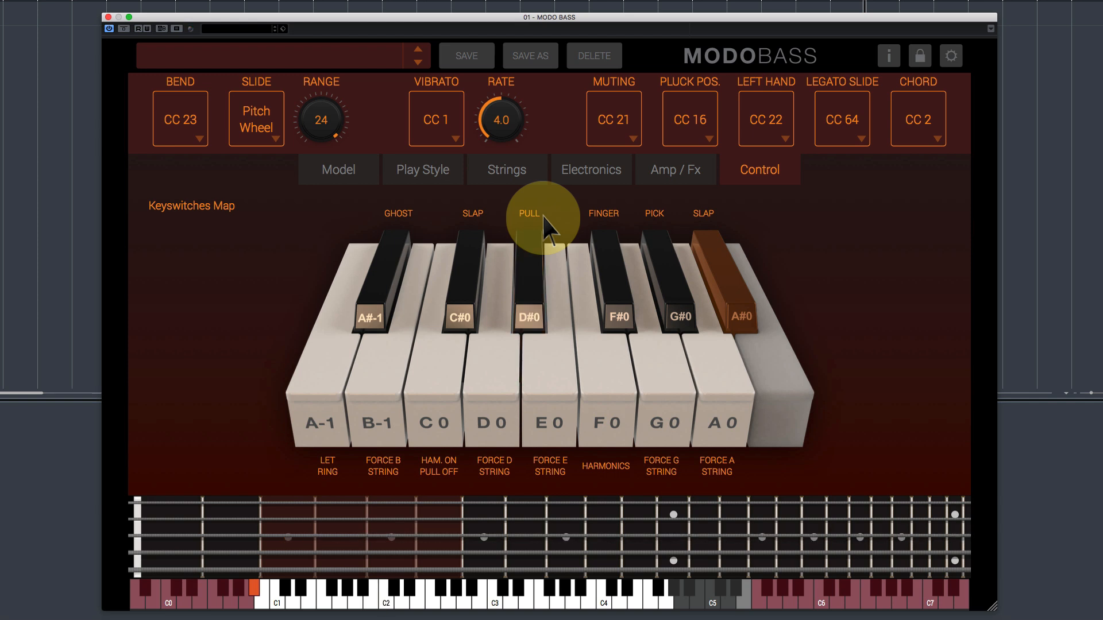
{"action": "left_click", "coordinate": [654, 247]}
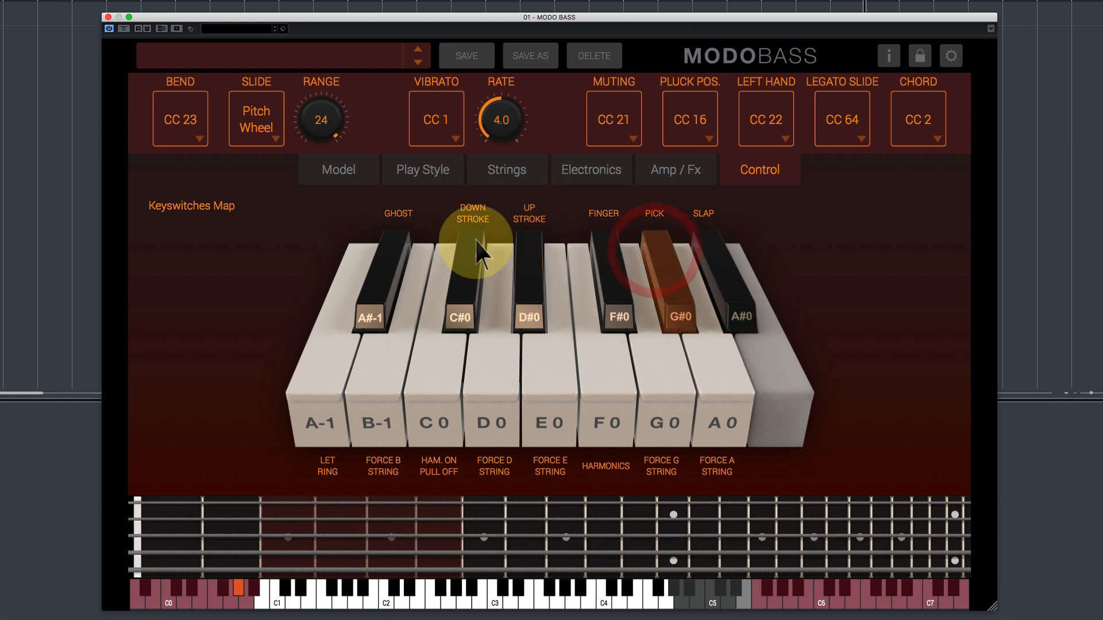
{"action": "left_click", "coordinate": [471, 242]}
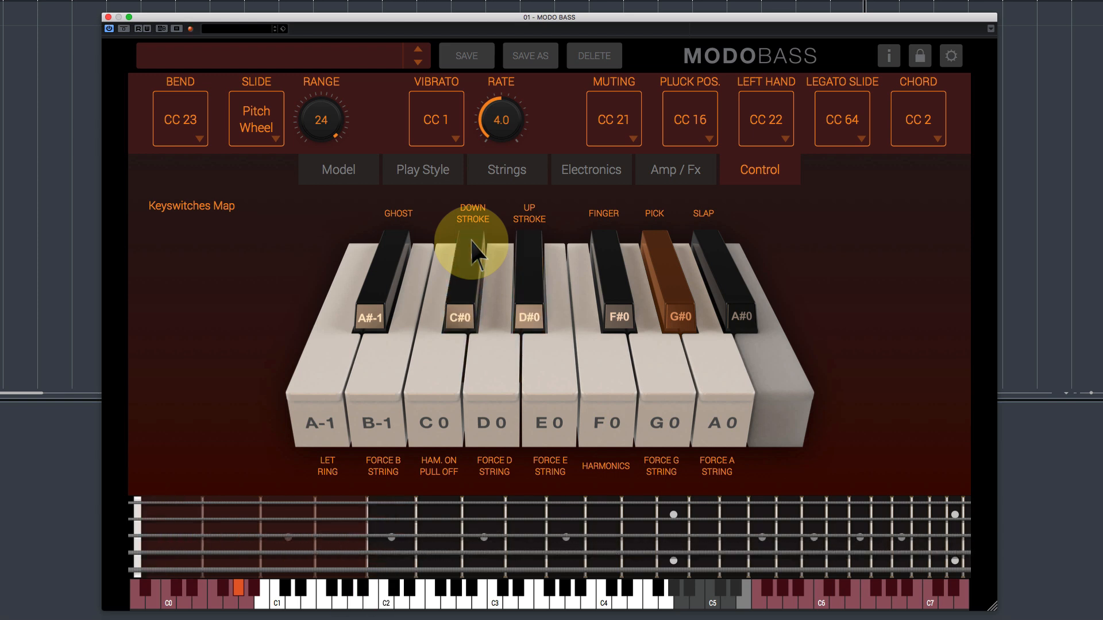
{"action": "left_click", "coordinate": [609, 260]}
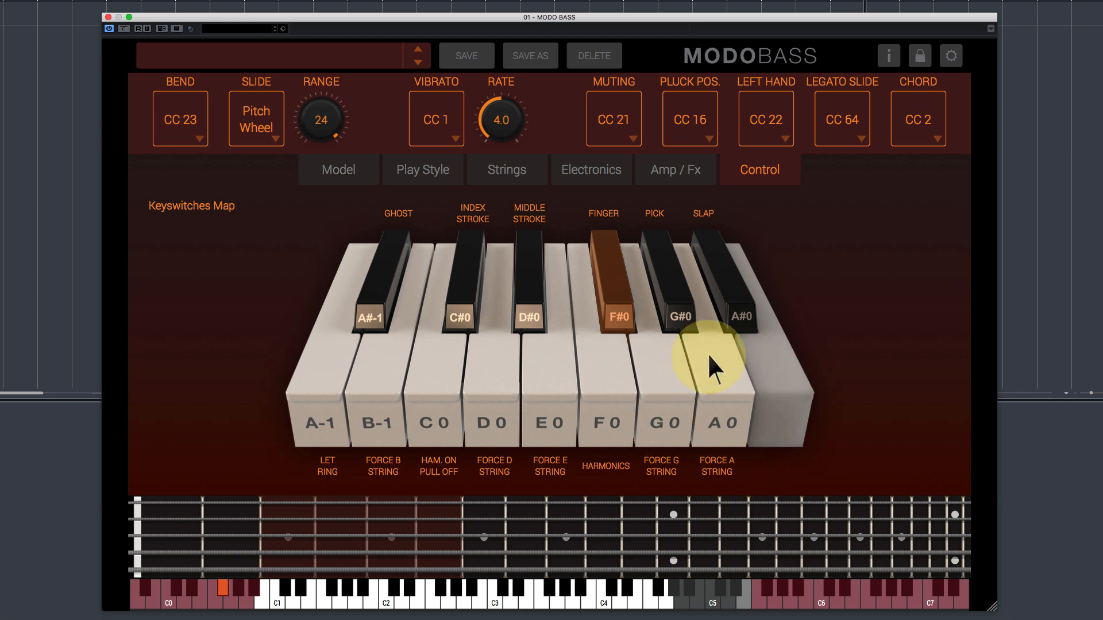
Glance at the bass model's specifications, then try slide ranges of 4, 1 and 13 before restoring 24
{"action": "left_click", "coordinate": [371, 184]}
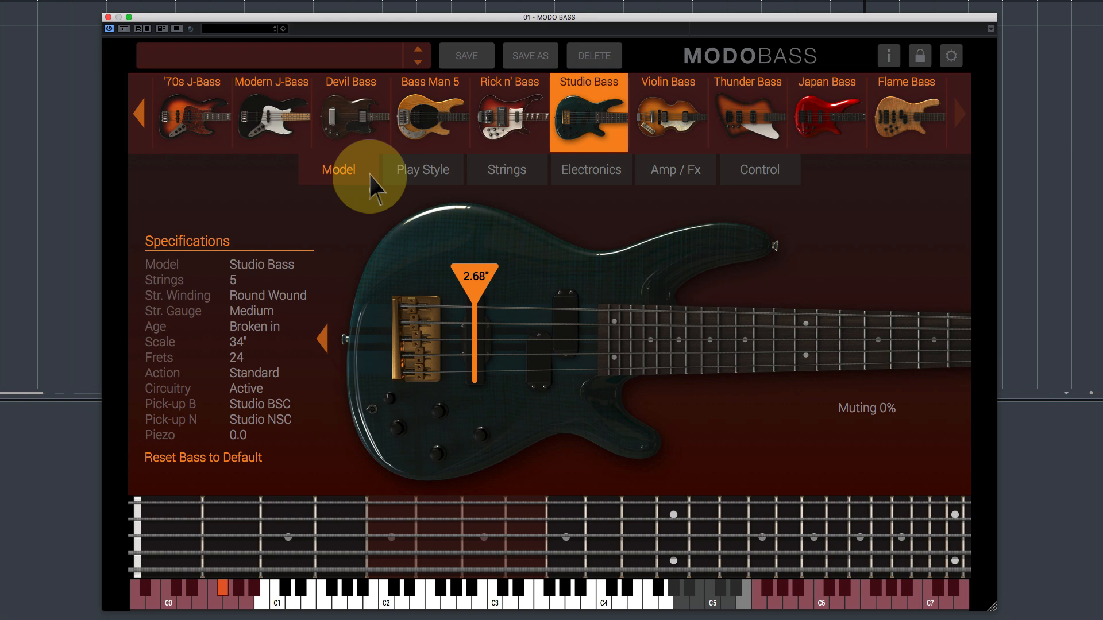
{"action": "left_click", "coordinate": [767, 170]}
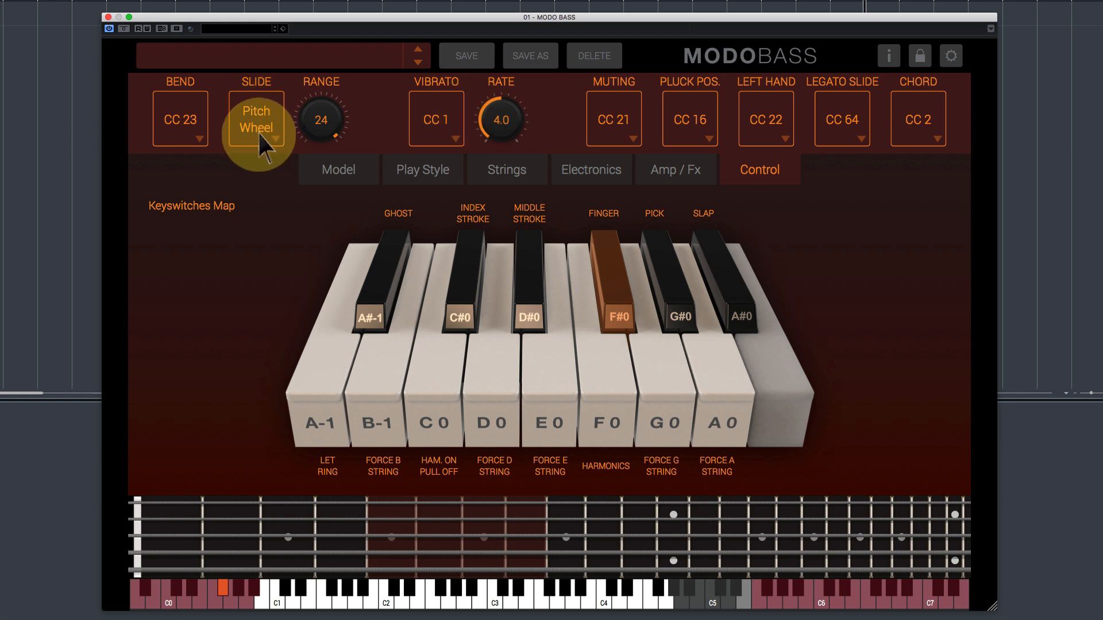
{"action": "left_click_drag", "start_coordinate": [318, 119], "coordinate": [316, 296]}
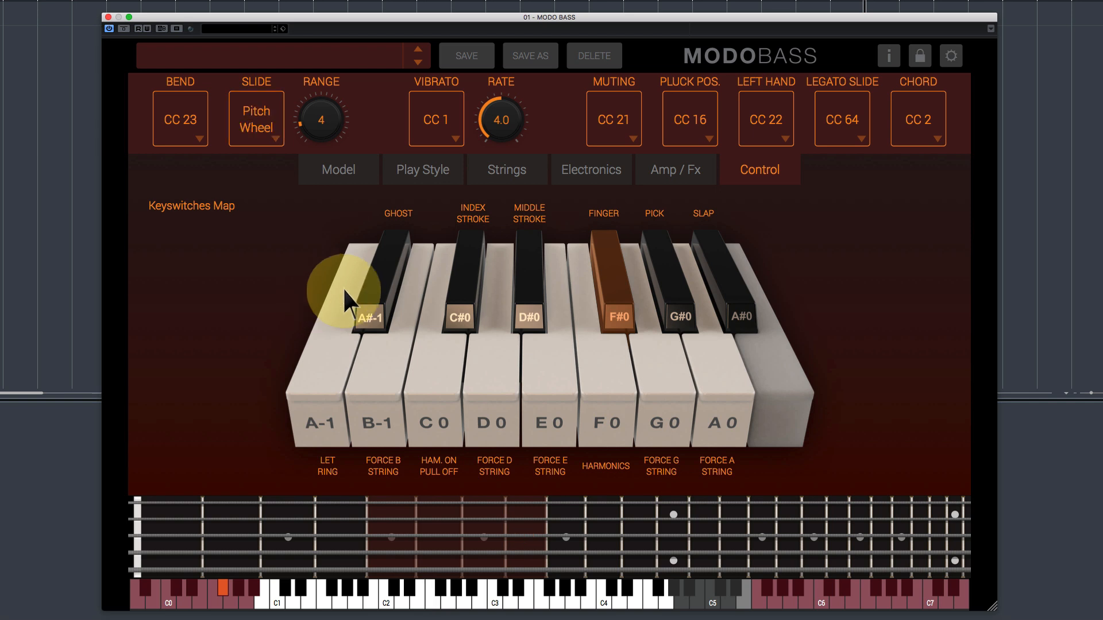
{"action": "left_click_drag", "start_coordinate": [315, 137], "coordinate": [316, 156]}
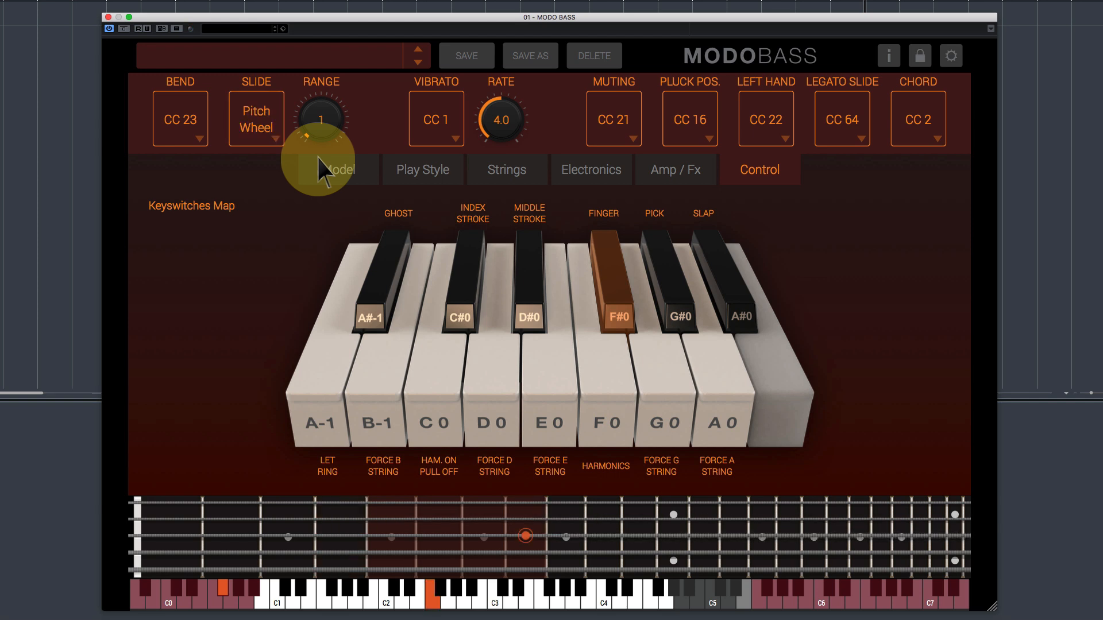
{"action": "left_click_drag", "start_coordinate": [318, 157], "coordinate": [336, 27]}
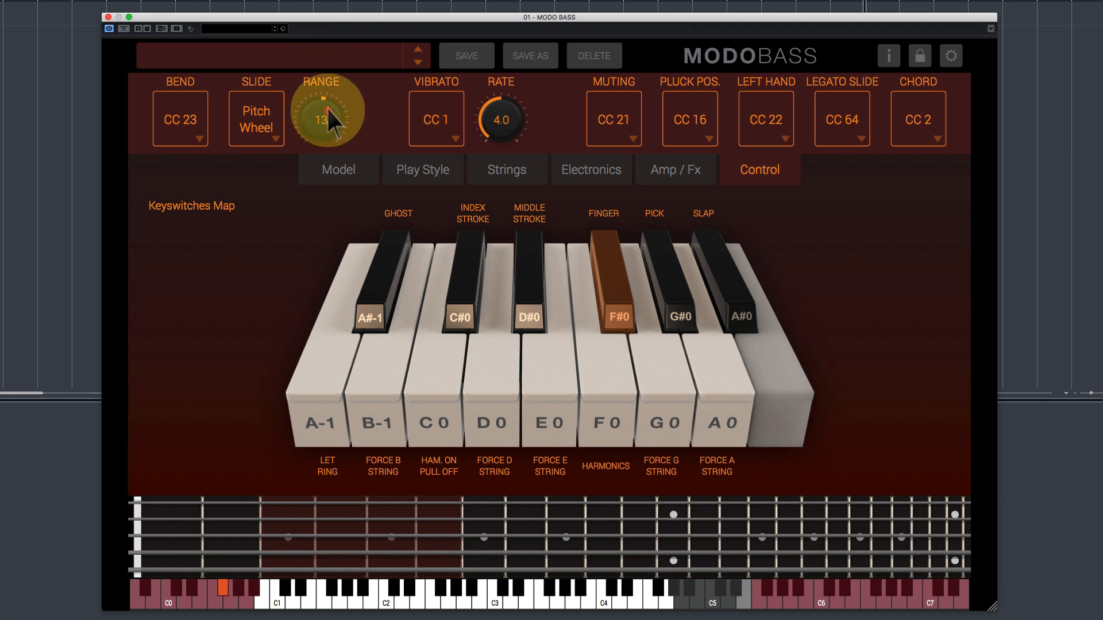
{"action": "left_click_drag", "start_coordinate": [328, 110], "coordinate": [327, 52]}
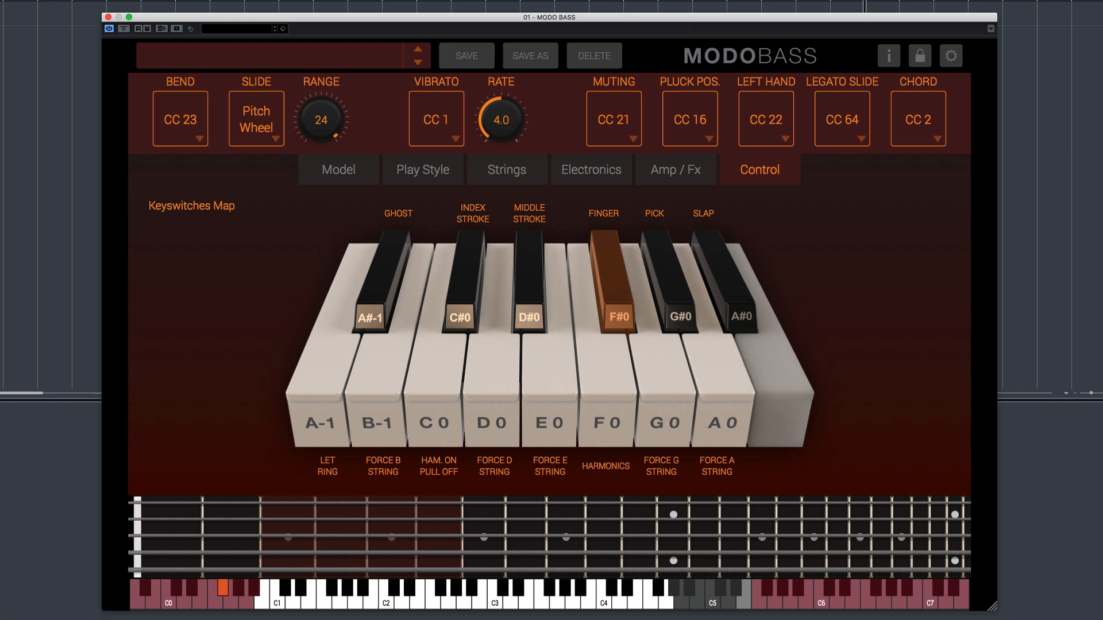
Check the controller options for Slide while leaving it on Pitch Wheel, and return to the bass model overview
{"action": "left_click", "coordinate": [248, 130]}
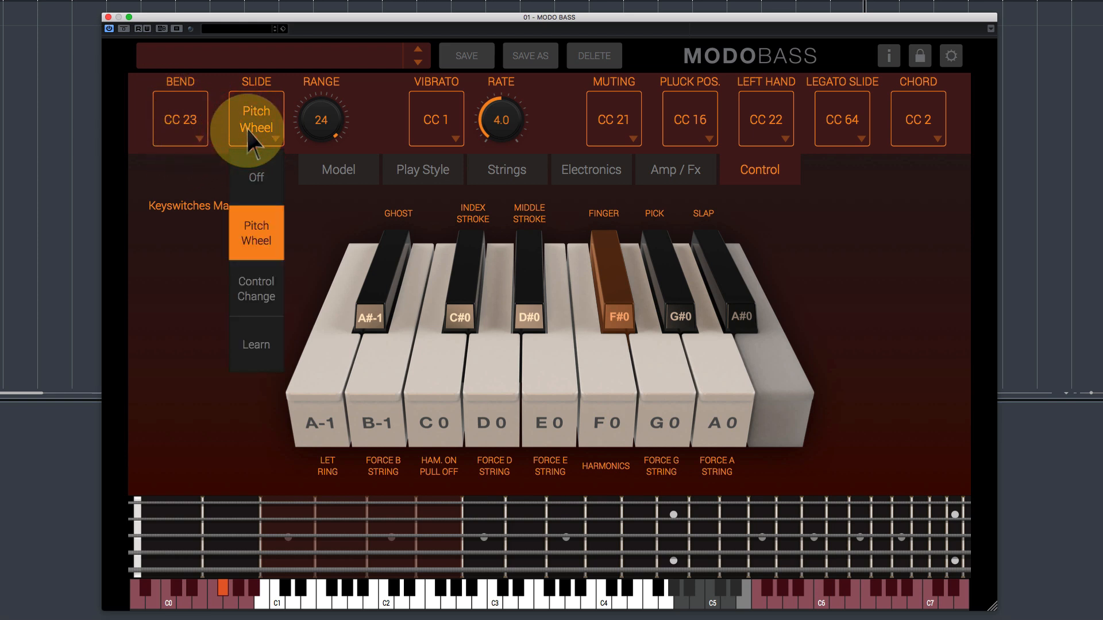
{"action": "left_click", "coordinate": [377, 103]}
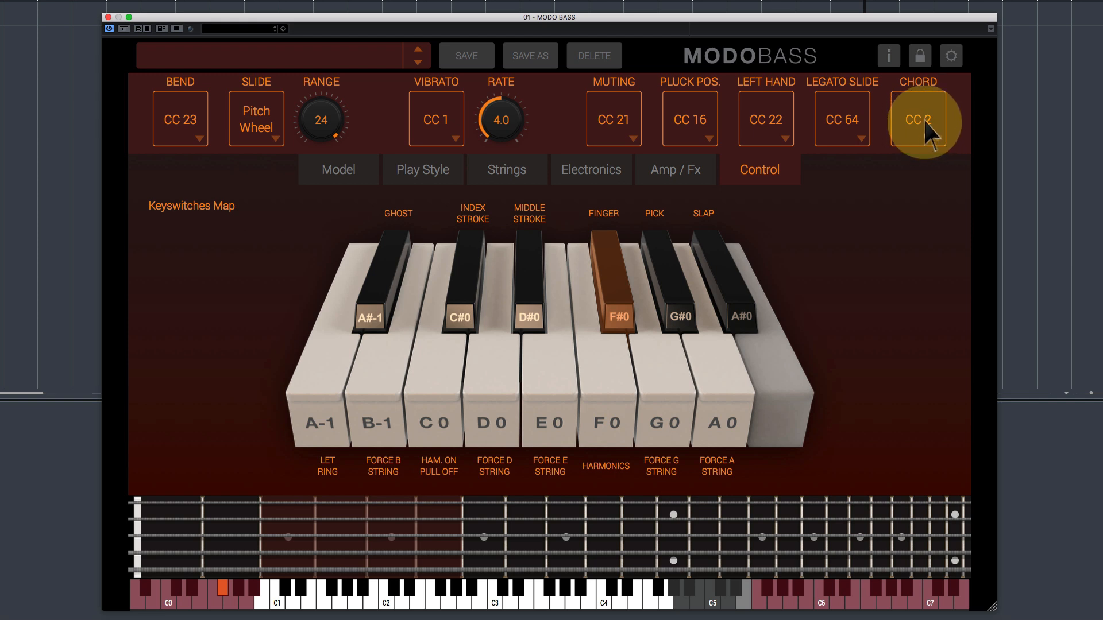
{"action": "left_click", "coordinate": [352, 168]}
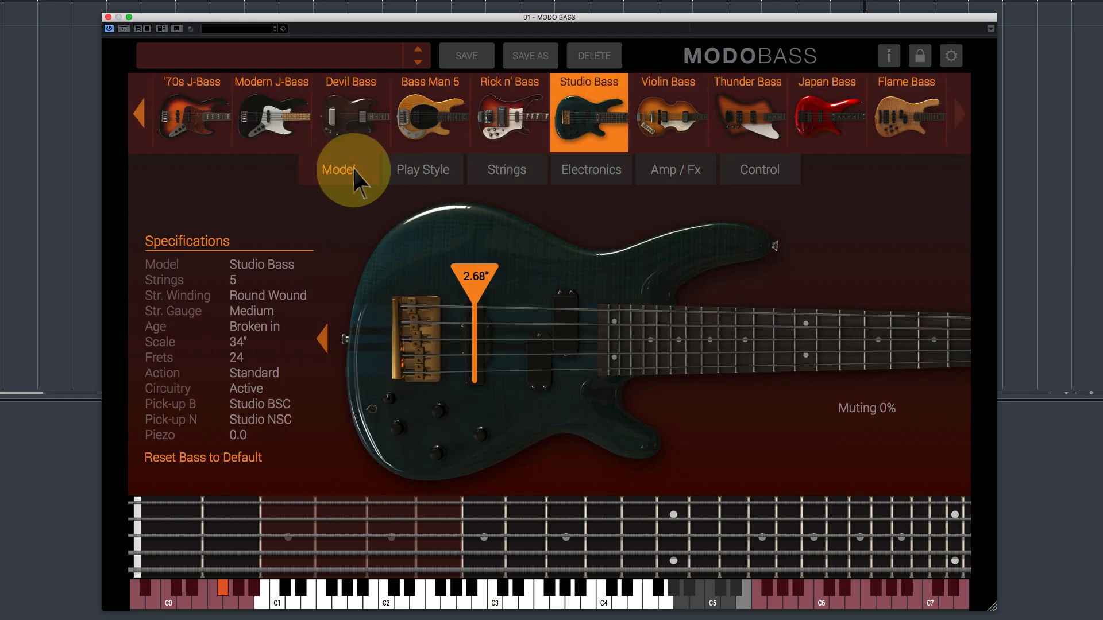